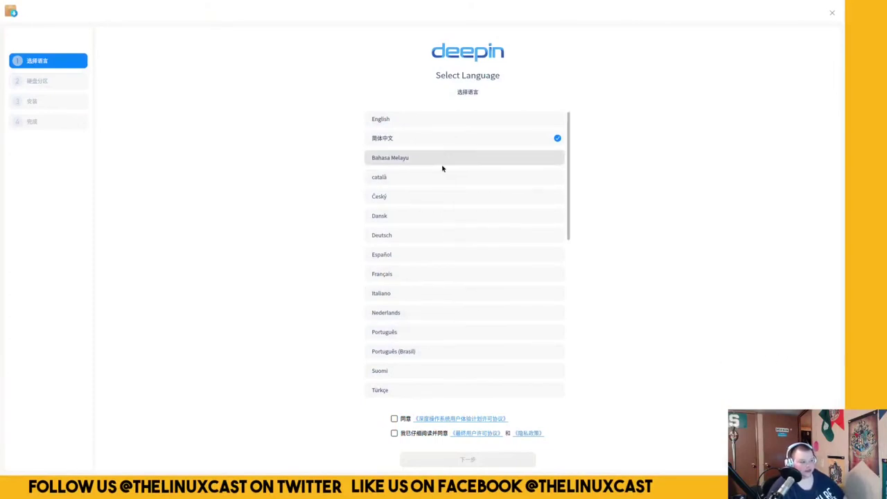
# Select English, accept only the End User License Agreement with the experience program unticked, and continue.
pyautogui.click(432, 126)
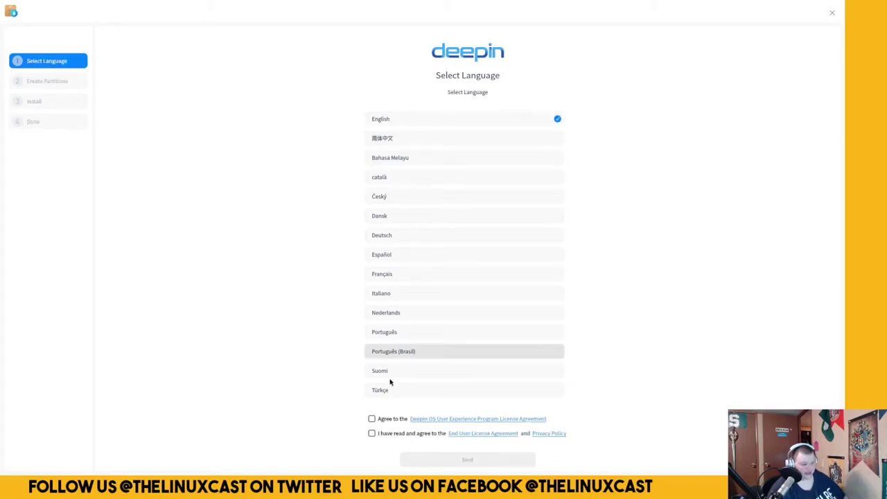
pyautogui.click(371, 419)
pyautogui.click(371, 434)
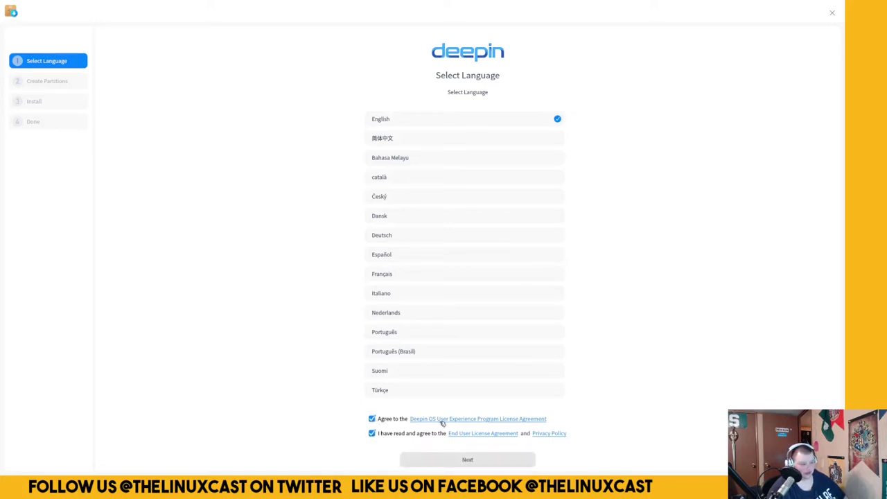
pyautogui.click(372, 419)
pyautogui.click(372, 419)
pyautogui.click(372, 419)
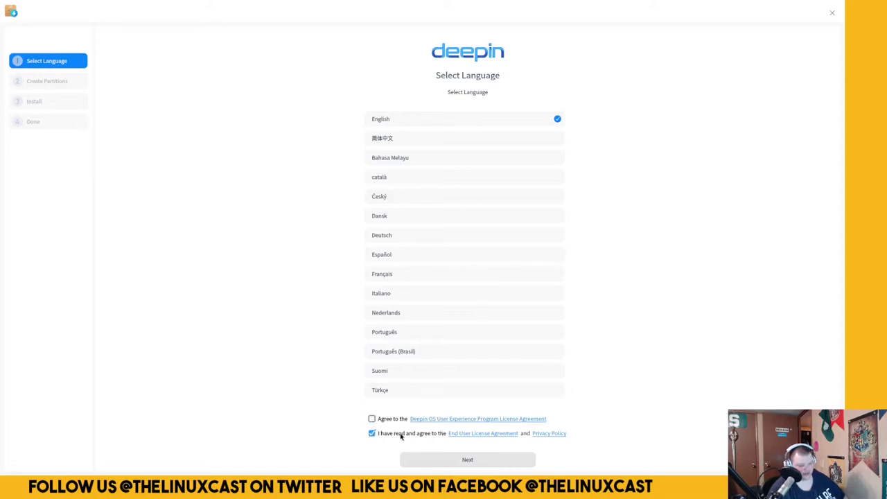
pyautogui.click(461, 460)
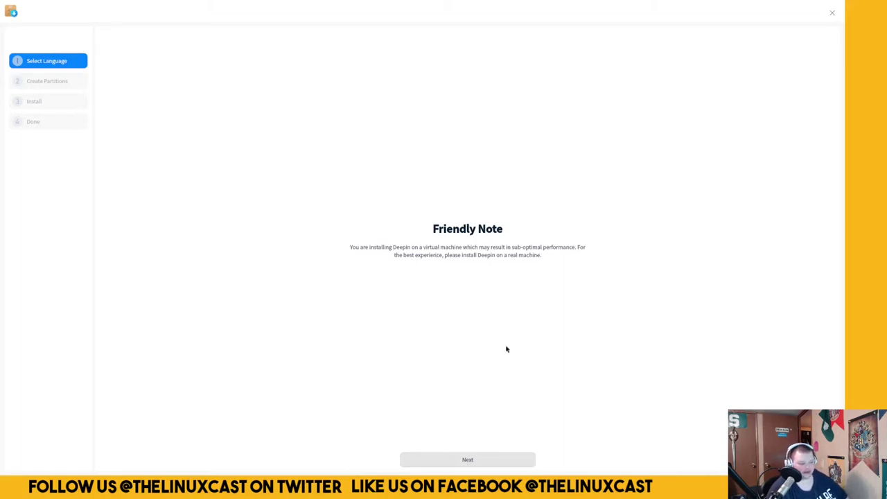
# Skip the virtual-machine note, keep Full Disk partitioning, and start the installation.
pyautogui.click(468, 460)
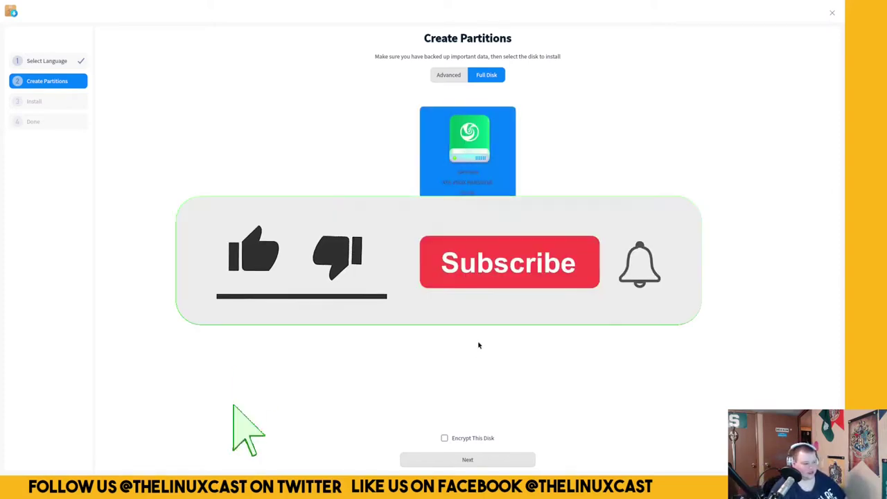
pyautogui.click(459, 464)
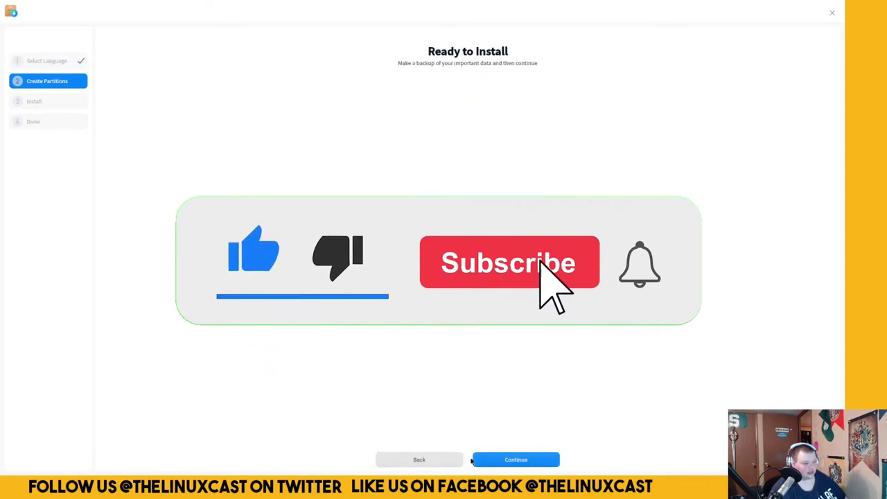
pyautogui.click(522, 461)
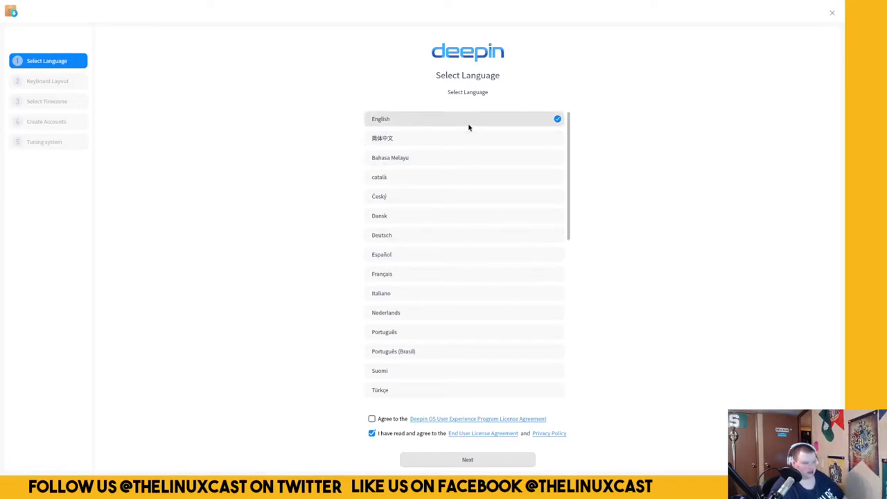
# Keep English and the English (US) keyboard, and set the timezone to Detroit.
pyautogui.click(445, 460)
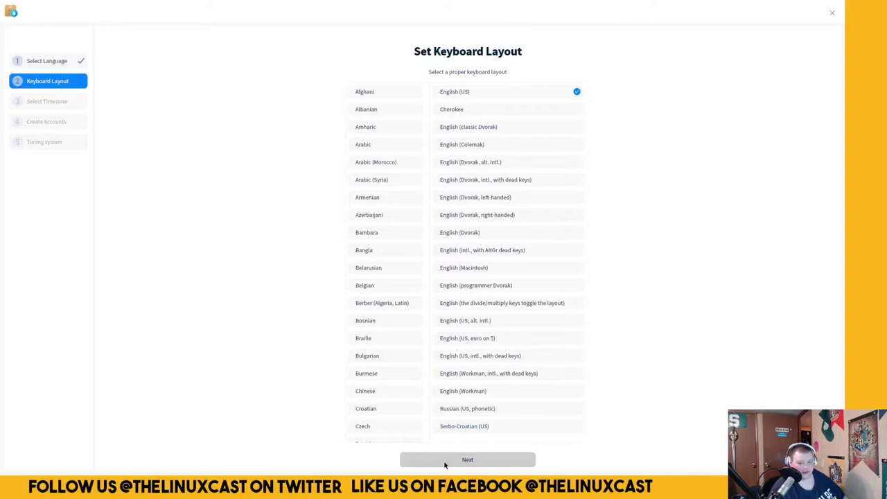
pyautogui.click(445, 460)
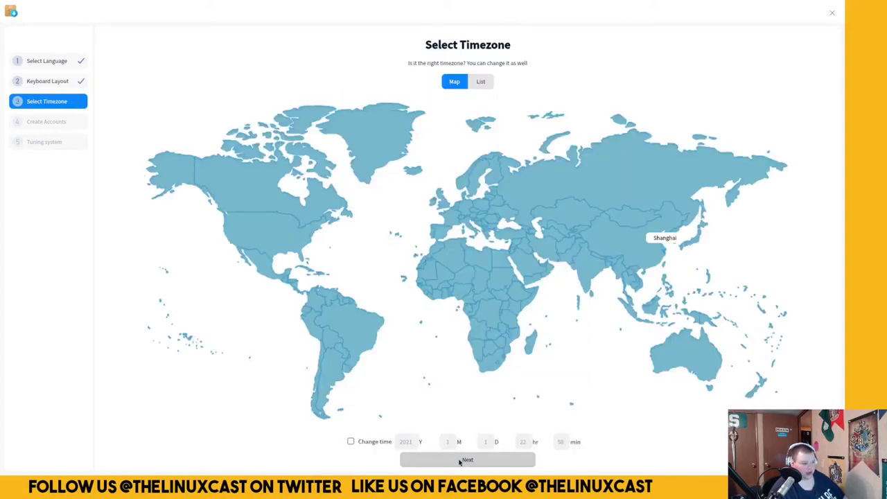
pyautogui.click(290, 234)
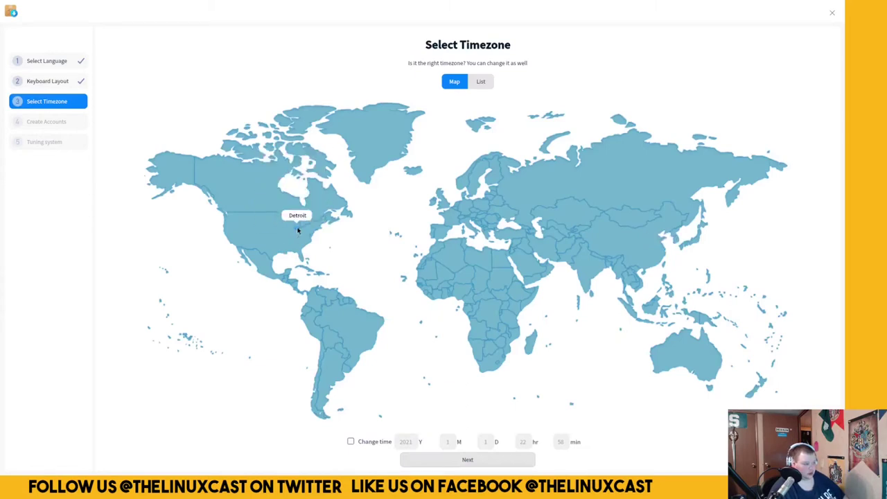
pyautogui.click(444, 463)
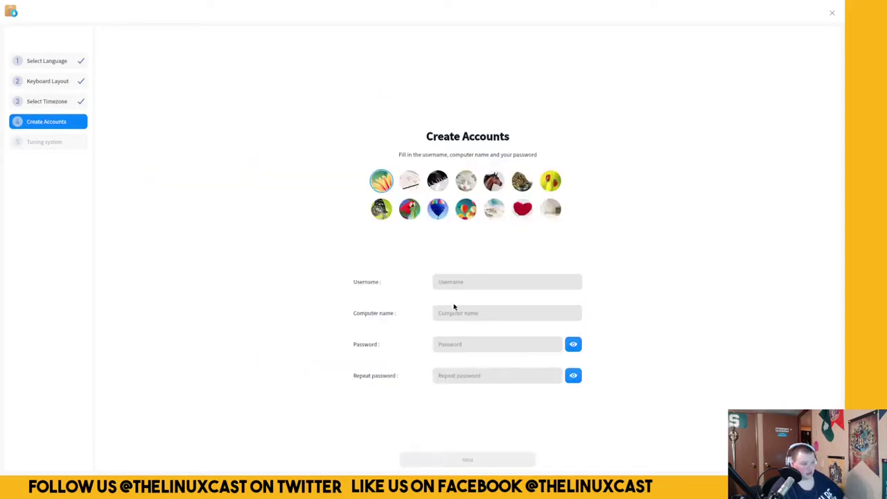
# Enter the username, computer name 'eeeeepin' and the account password twice.
pyautogui.click(462, 283)
pyautogui.write('drmdub')
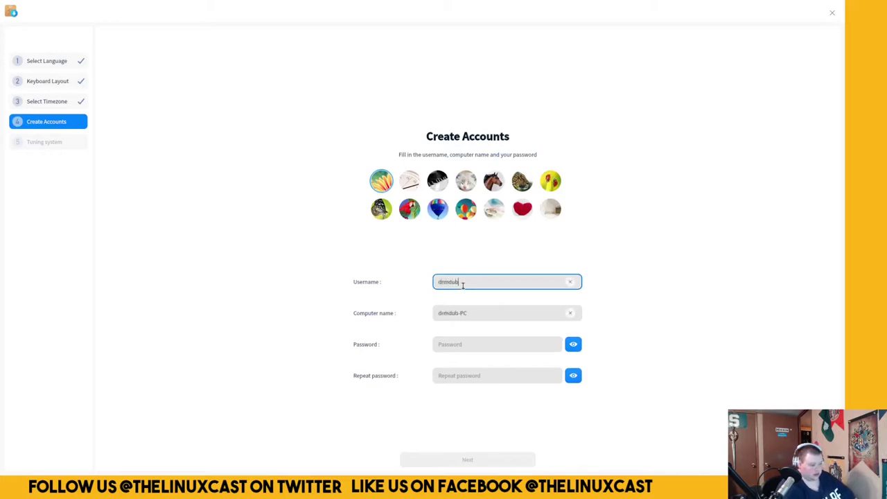
pyautogui.press('Tab')
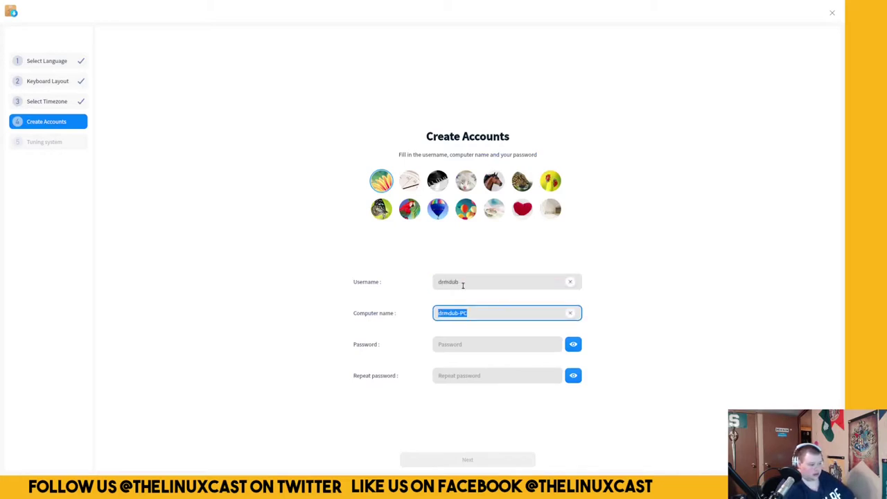
pyautogui.write('drmdub')
pyautogui.press('BackSpace')
pyautogui.press('BackSpace')
pyautogui.press('BackSpace')
pyautogui.press('BackSpace')
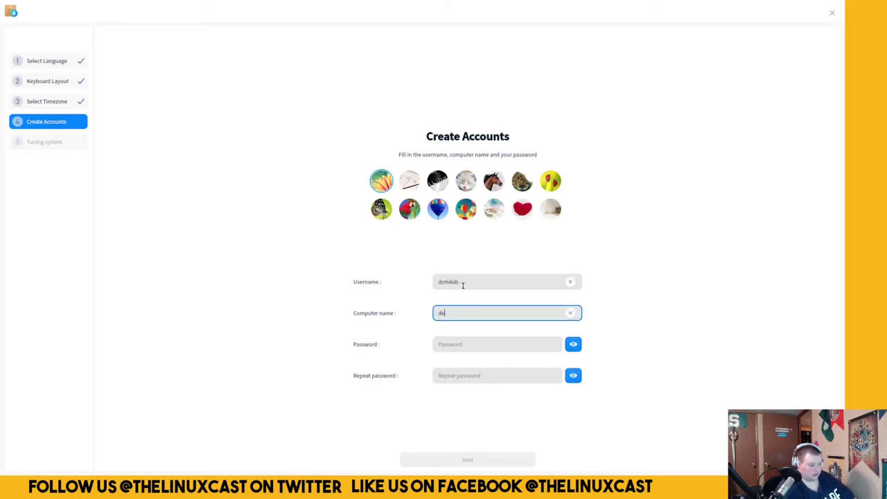
pyautogui.write('eeeeepin')
pyautogui.press('Tab')
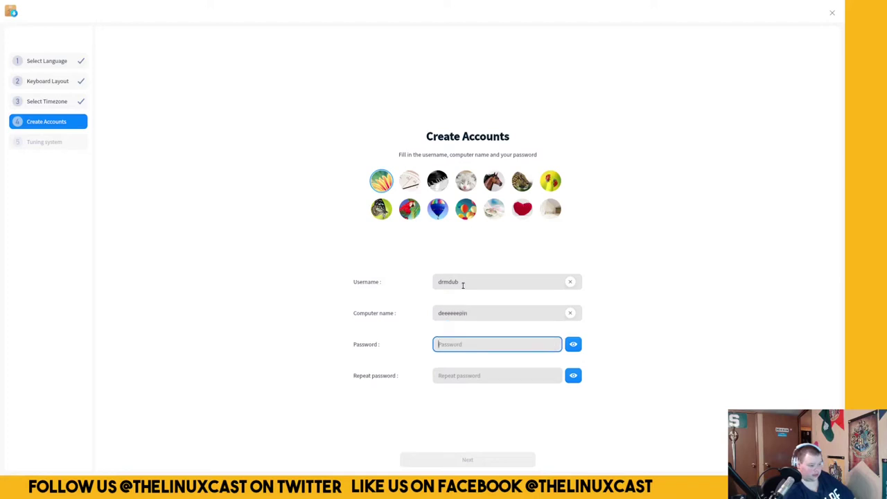
pyautogui.write('**********')
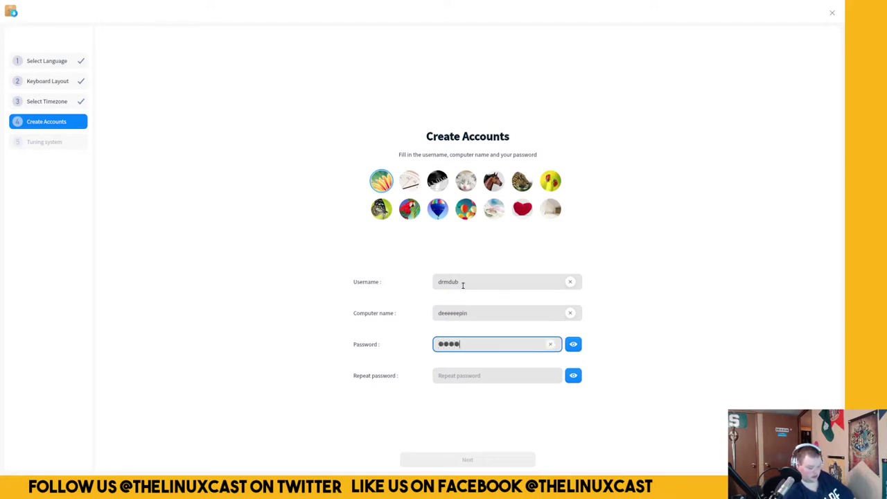
pyautogui.press('Tab')
pyautogui.press('Tab')
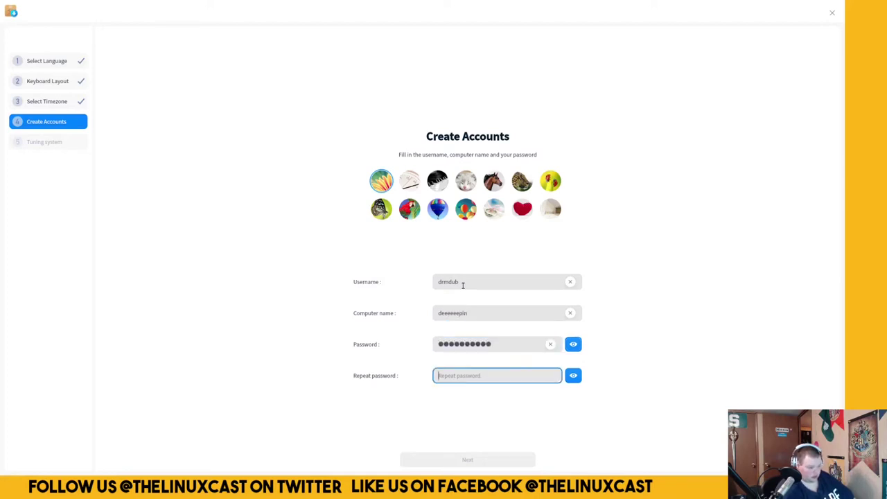
pyautogui.write('**********')
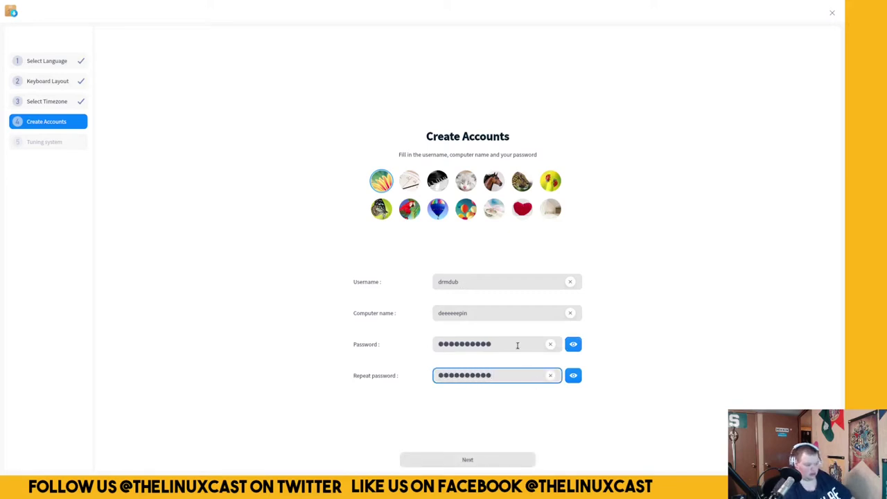
# Clear both password fields, enter a new password twice, and try to continue.
pyautogui.moveTo(511, 342); pyautogui.dragTo(392, 345)
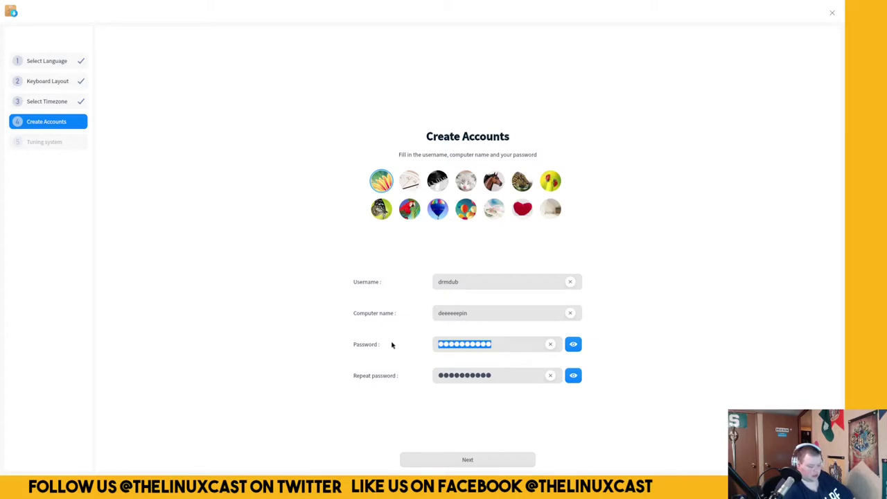
pyautogui.hotkey('shift', 'Tab')
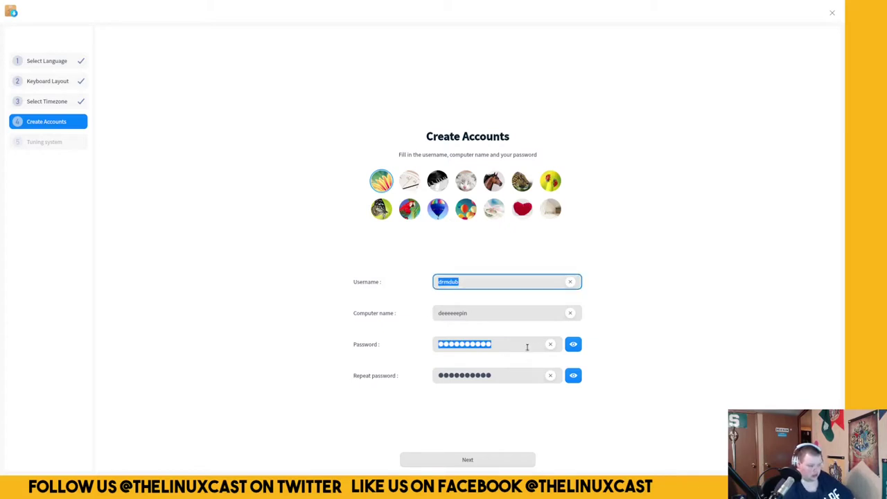
pyautogui.click(550, 345)
pyautogui.click(550, 375)
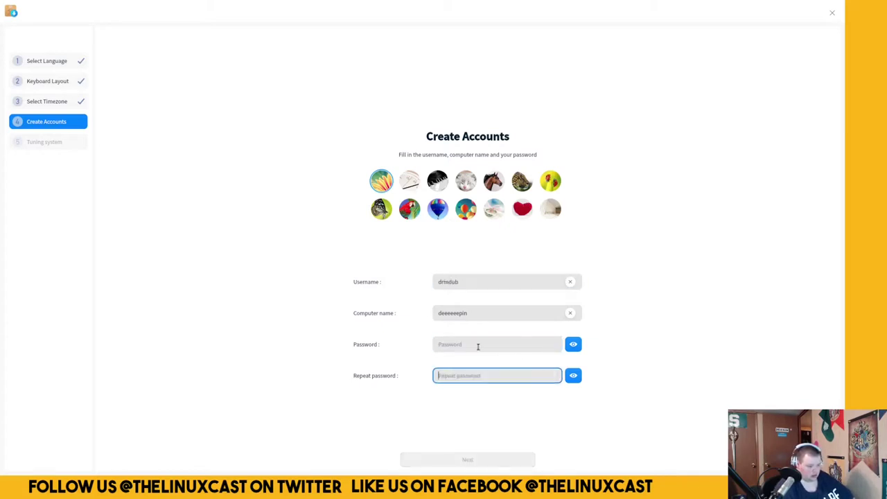
pyautogui.click(477, 347)
pyautogui.write('pa')
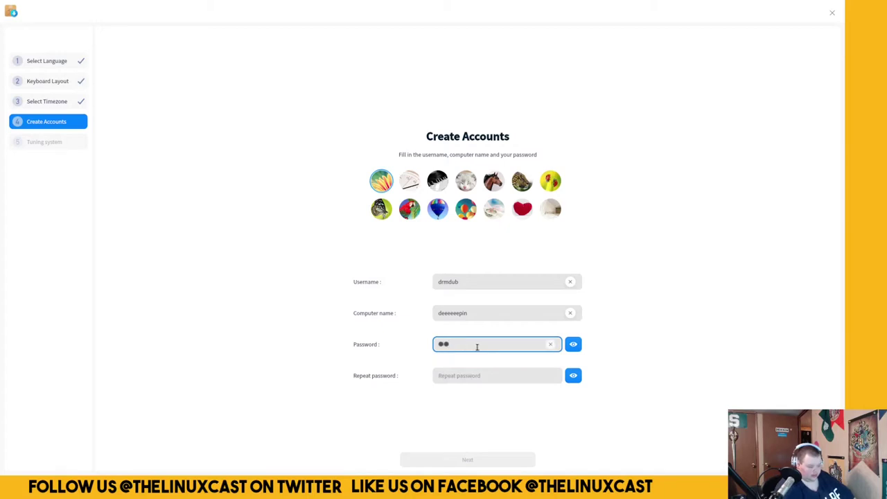
pyautogui.write('s')
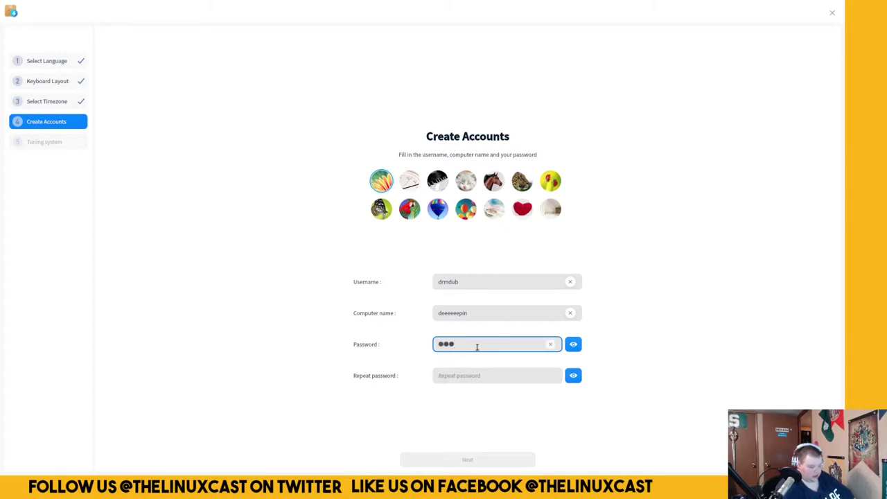
pyautogui.write('swd')
pyautogui.press('Tab')
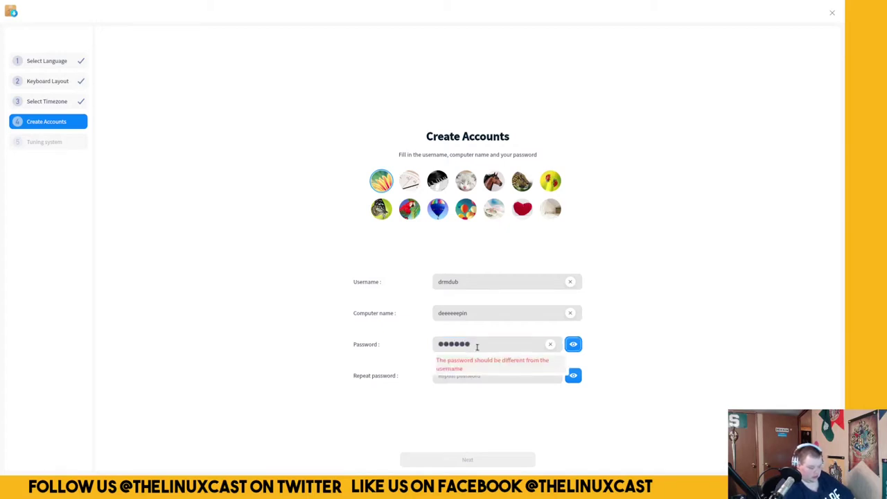
pyautogui.click(500, 377)
pyautogui.write('passwd')
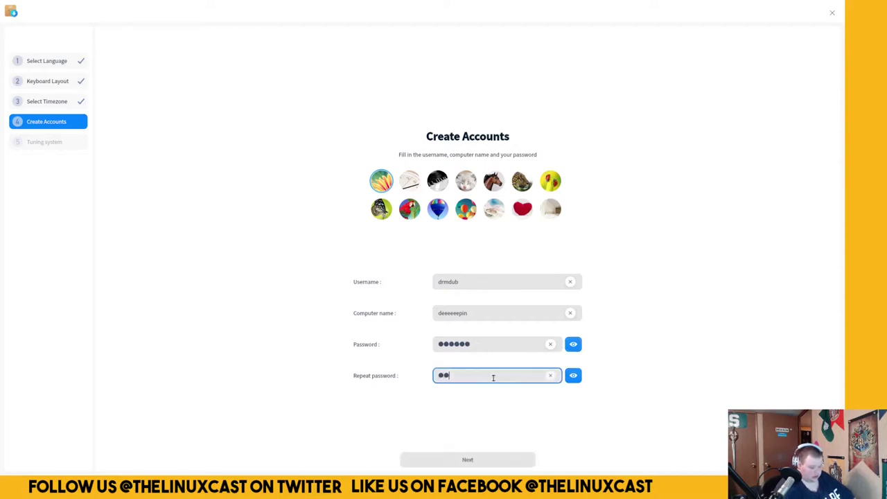
pyautogui.click(477, 458)
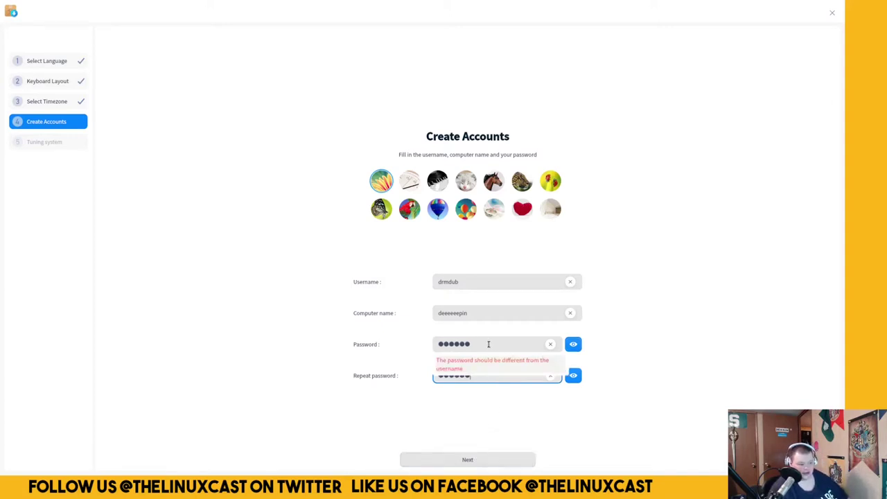
# Correct the password and its repeat entry, then finish creating the account.
pyautogui.click(479, 344)
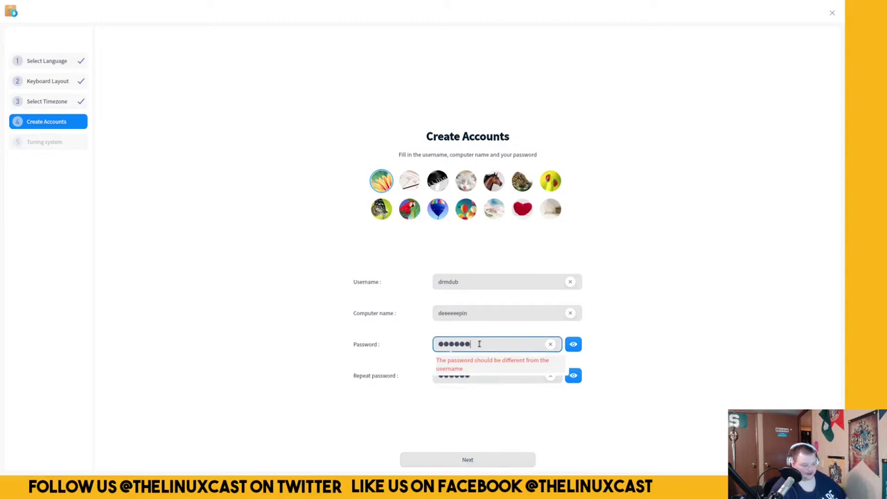
pyautogui.press('BackSpace')
pyautogui.press('BackSpace')
pyautogui.press('BackSpace')
pyautogui.press('BackSpace')
pyautogui.press('BackSpace')
pyautogui.press('BackSpace')
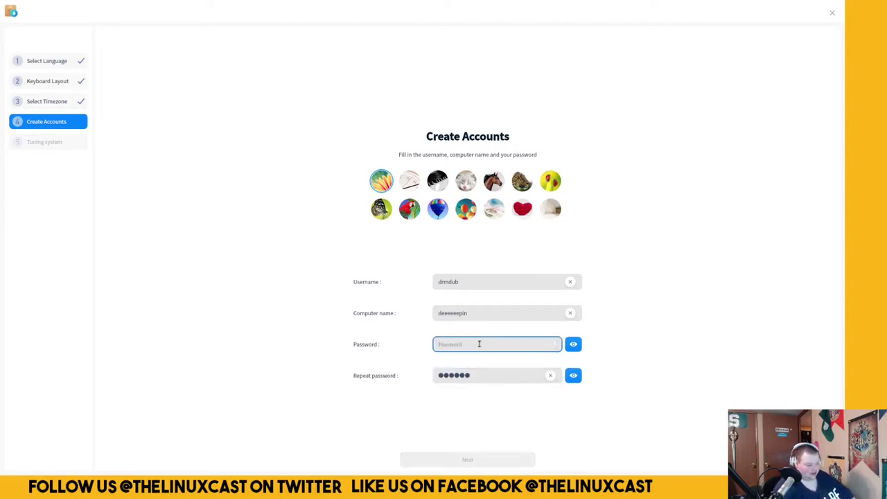
pyautogui.write('**********')
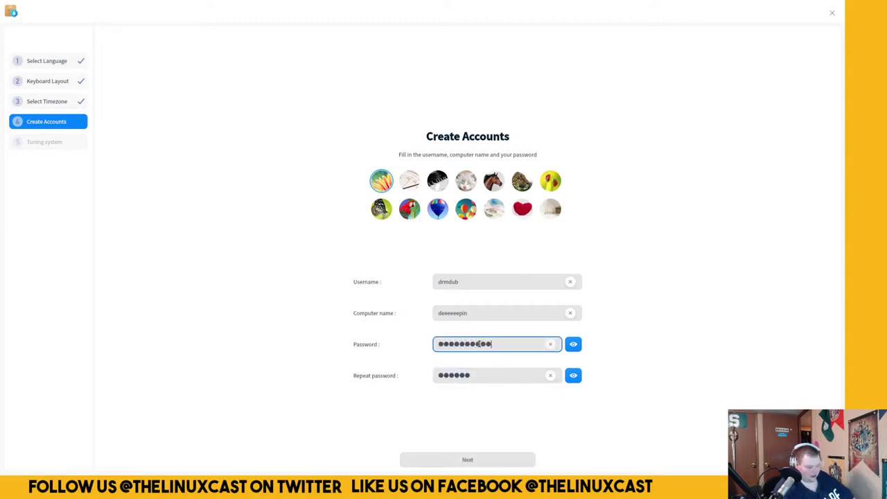
pyautogui.press('Tab')
pyautogui.press('Tab')
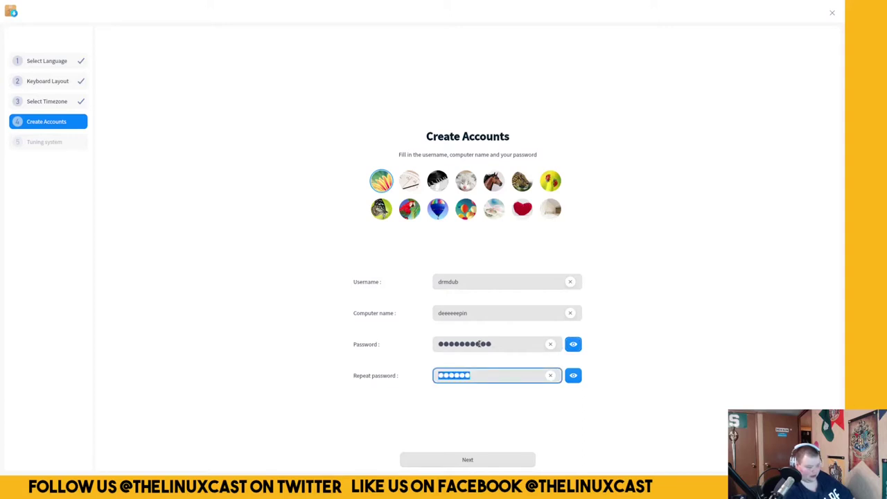
pyautogui.press('BackSpace')
pyautogui.write('********')
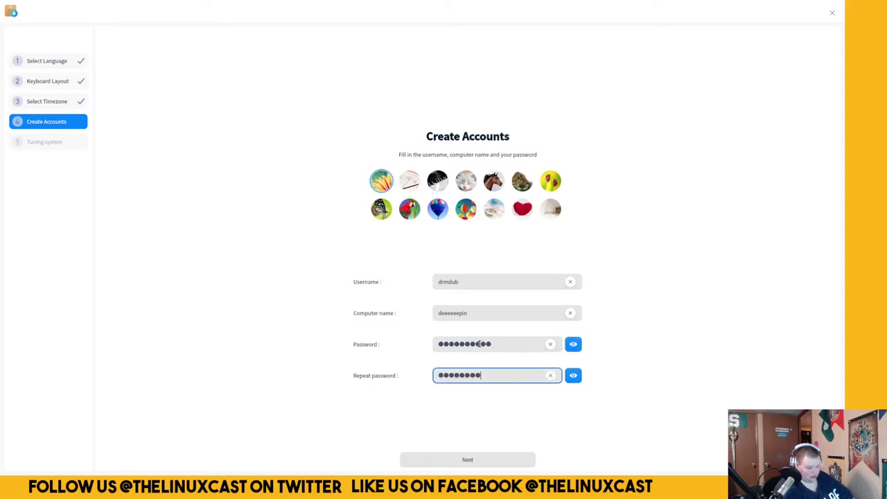
pyautogui.write('***')
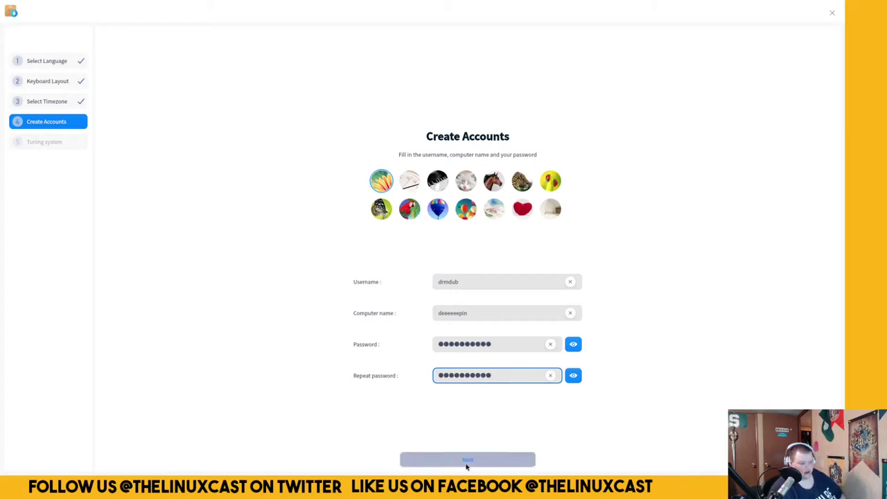
pyautogui.click(466, 460)
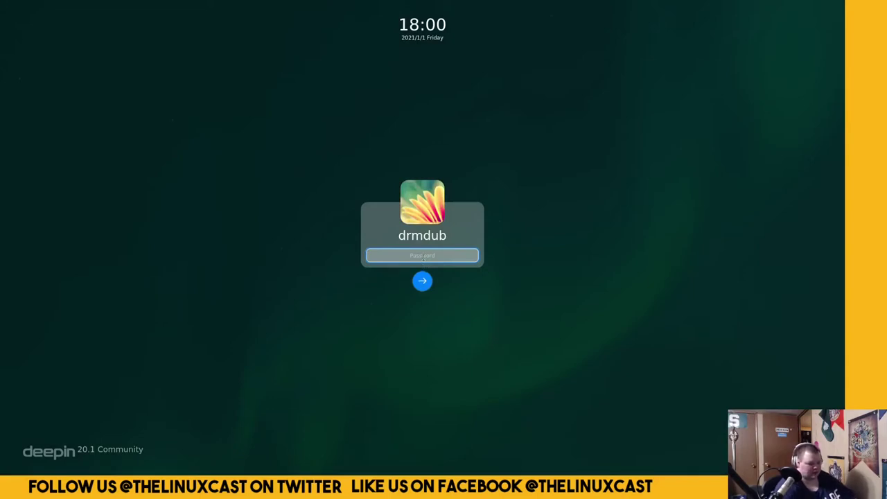
# Log in to the new account with its password.
pyautogui.write('*******')
pyautogui.press('Return')
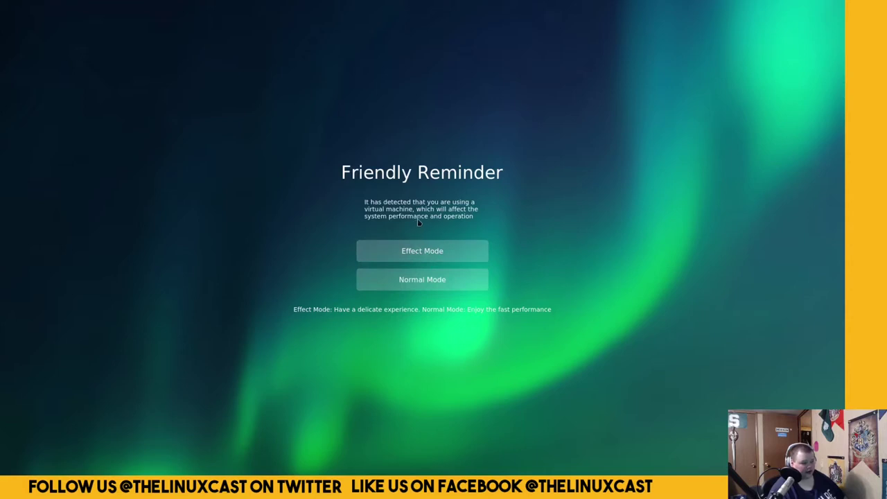
# Choose Normal Mode, the Efficient desktop layout and the bloom-classic icon theme, then finish the welcome setup.
pyautogui.click(430, 282)
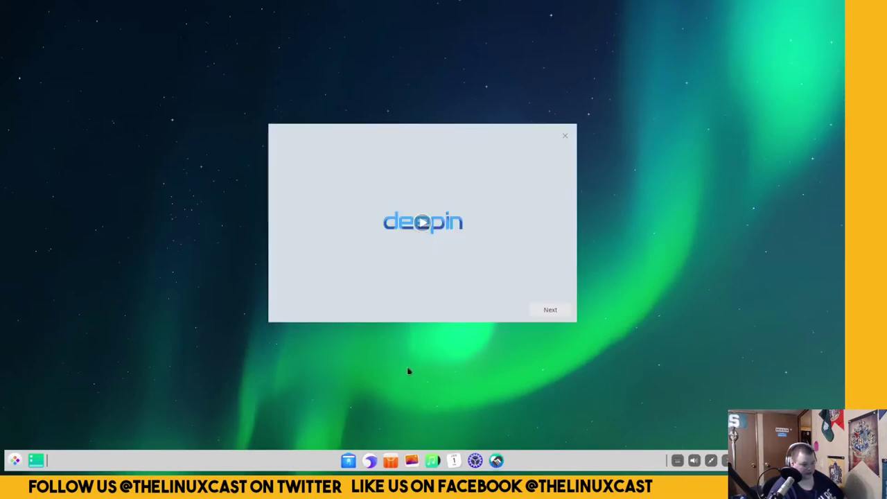
pyautogui.click(551, 312)
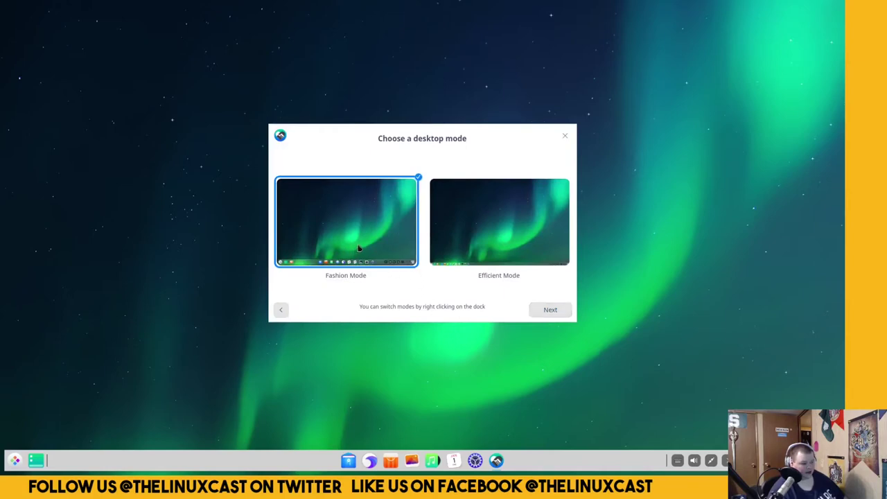
pyautogui.click(493, 232)
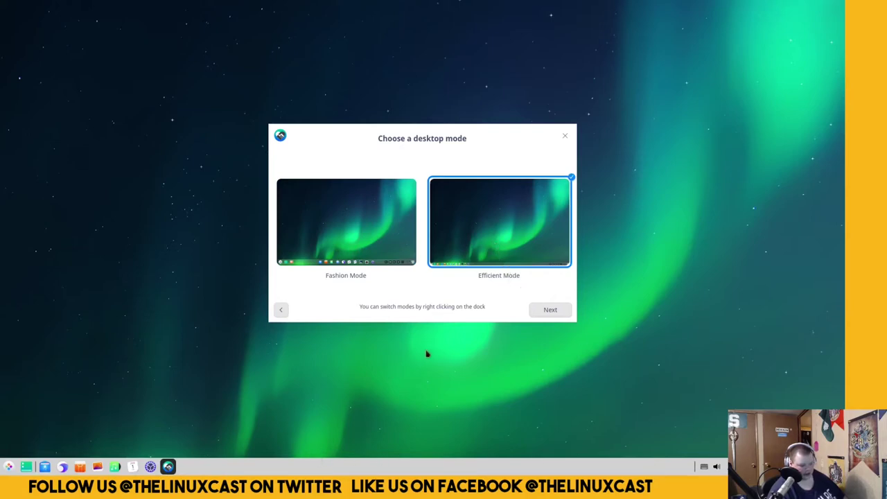
pyautogui.click(550, 309)
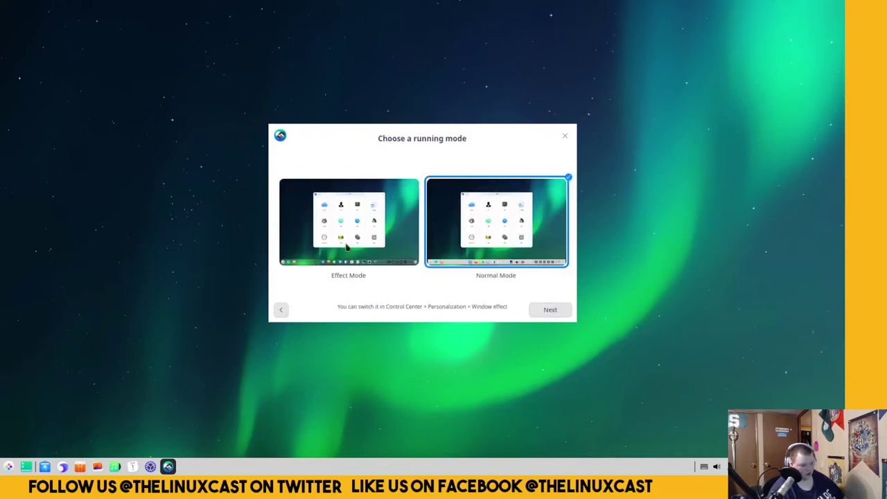
pyautogui.click(550, 310)
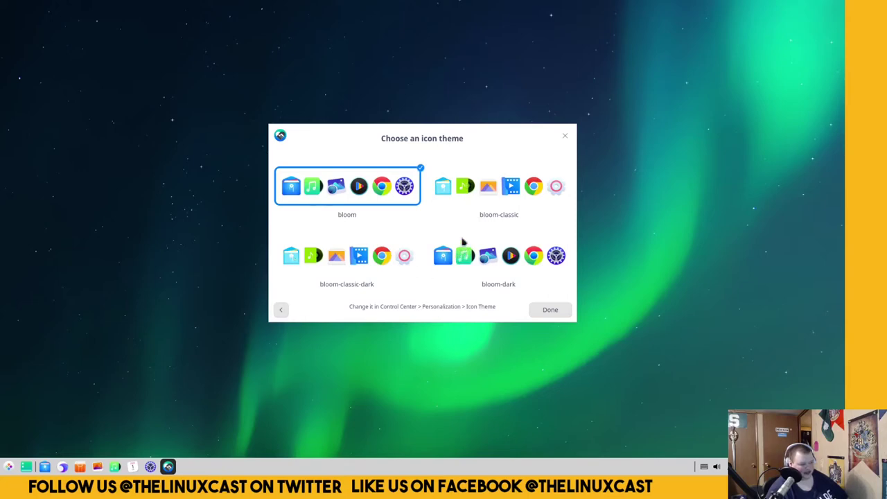
pyautogui.click(470, 188)
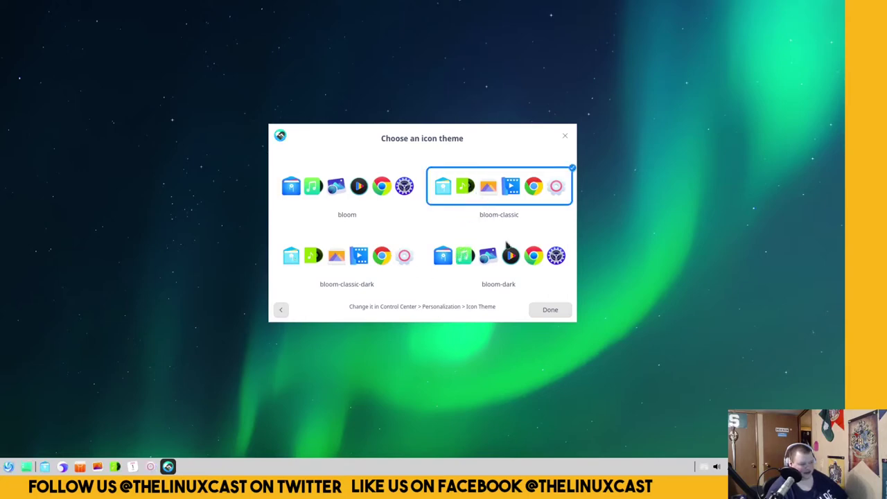
pyautogui.click(547, 311)
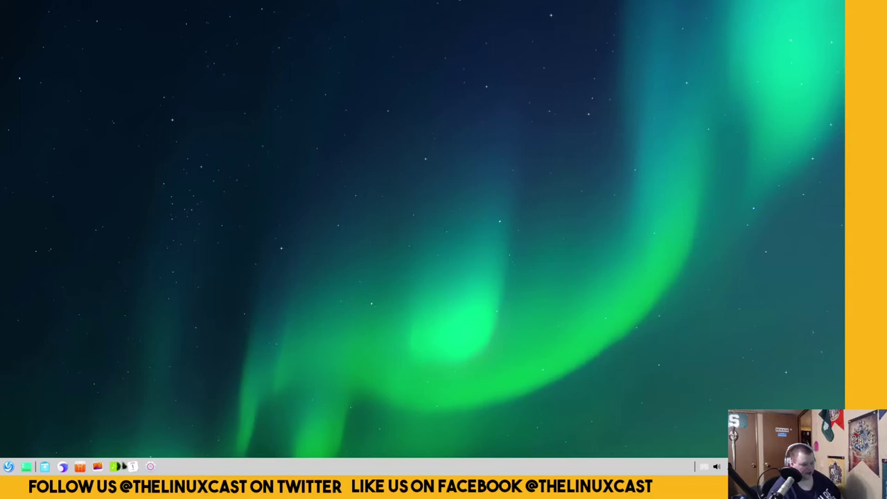
# Open Control Center and look through the Power settings.
pyautogui.click(151, 468)
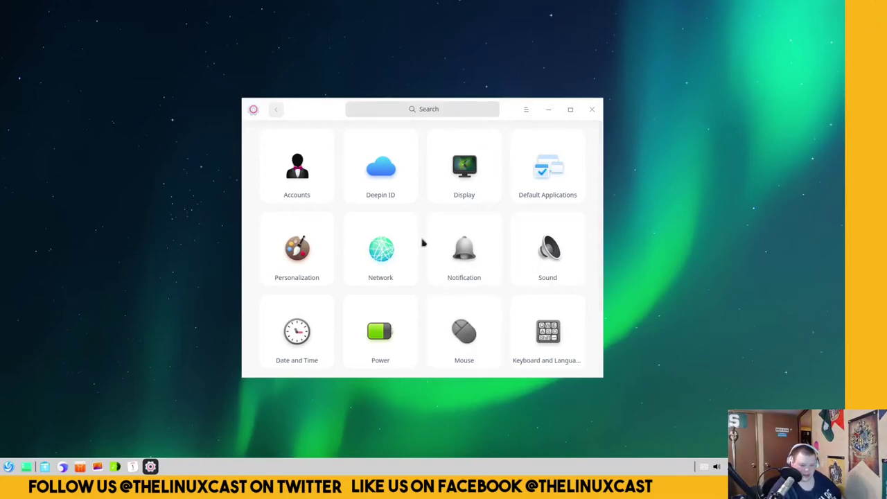
pyautogui.click(395, 340)
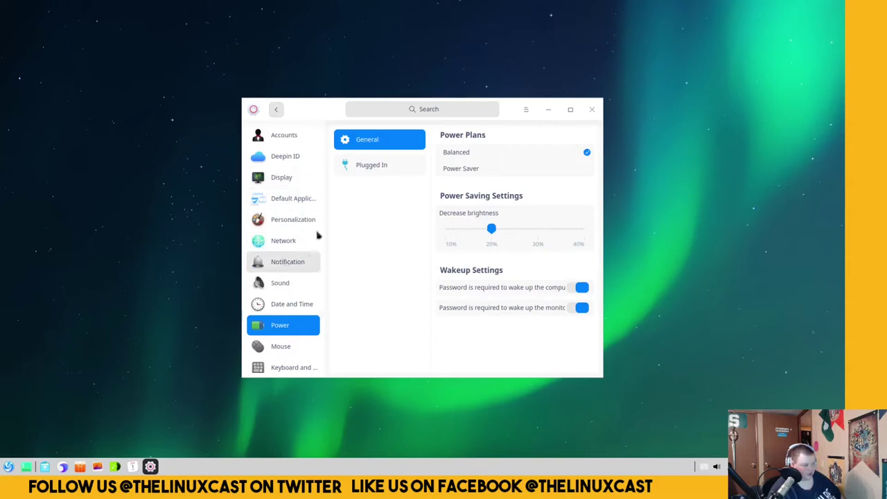
pyautogui.scroll(-3, 319, 228)
pyautogui.scroll(3, 323, 220)
pyautogui.scroll(-3, 323, 219)
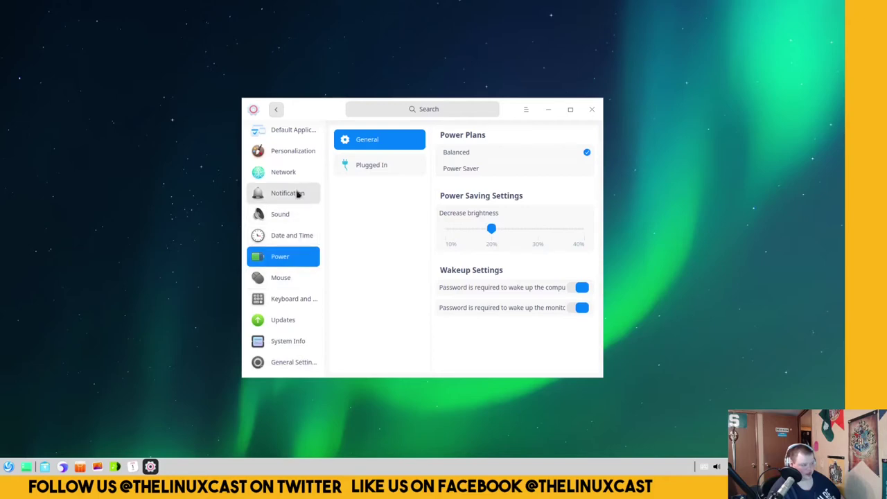
pyautogui.moveTo(323, 322); pyautogui.dragTo(328, 267)
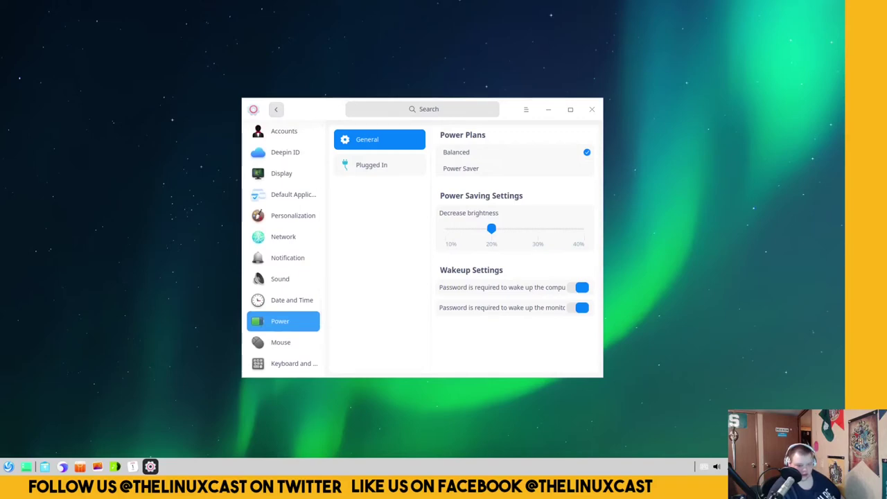
# Switch to the Mouse General settings page.
pyautogui.click(274, 342)
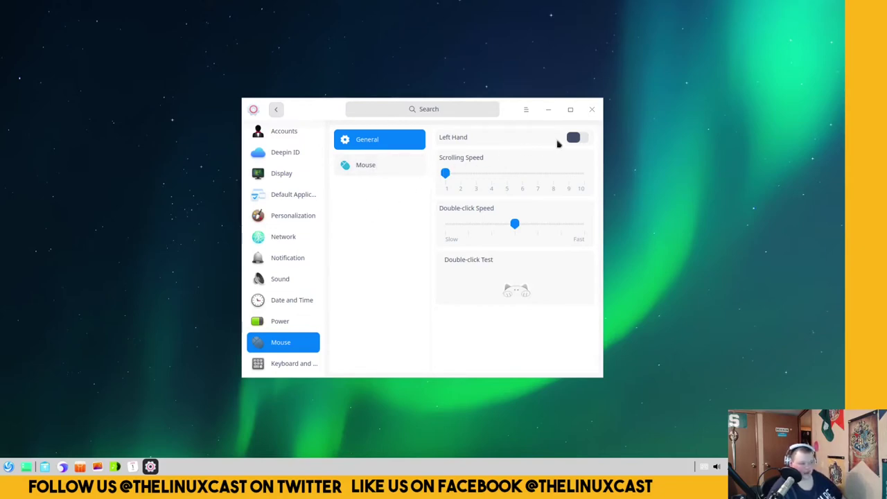
pyautogui.scroll(1, 288, 184)
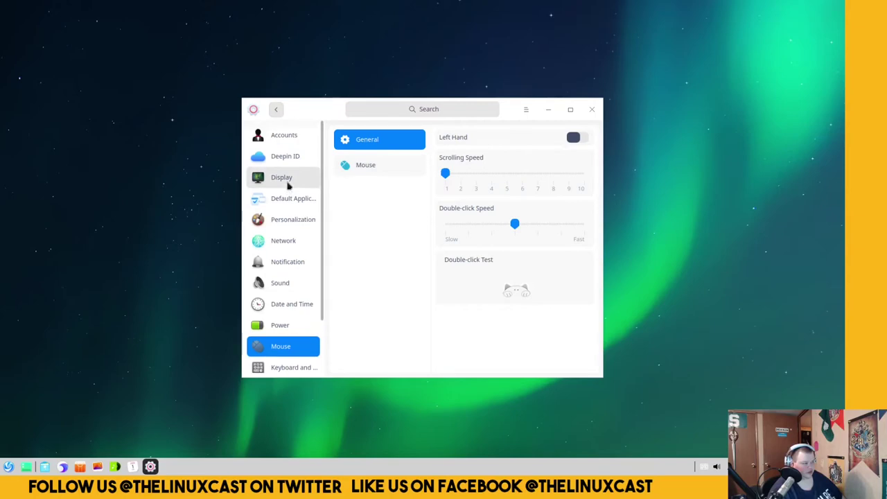
pyautogui.scroll(-3, 289, 186)
# Set the desktop theme to Dark in Personalization.
pyautogui.scroll(3, 305, 214)
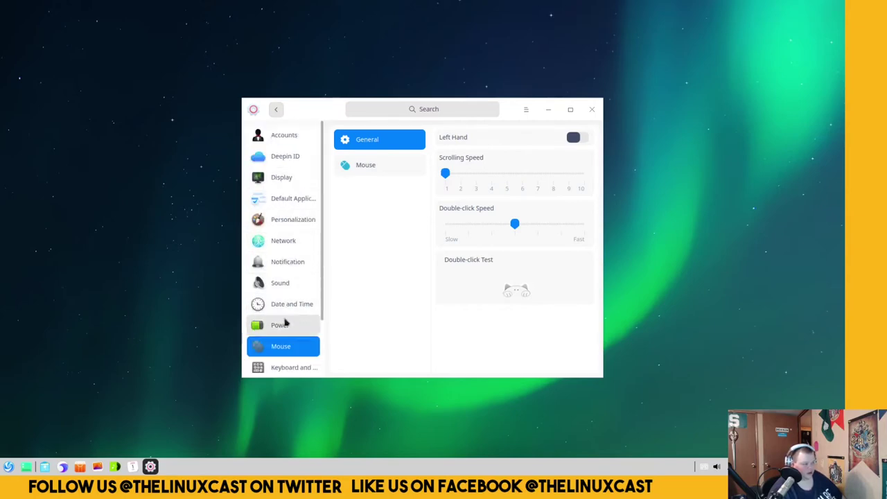
pyautogui.click(296, 221)
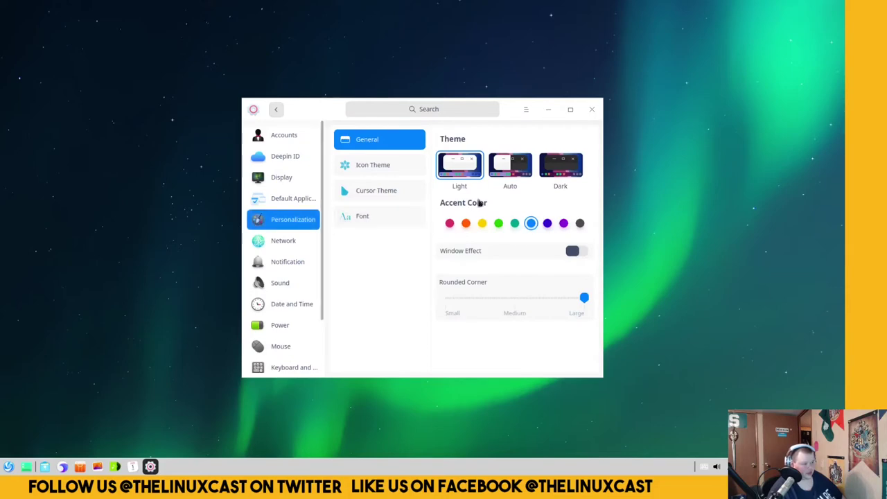
pyautogui.click(552, 171)
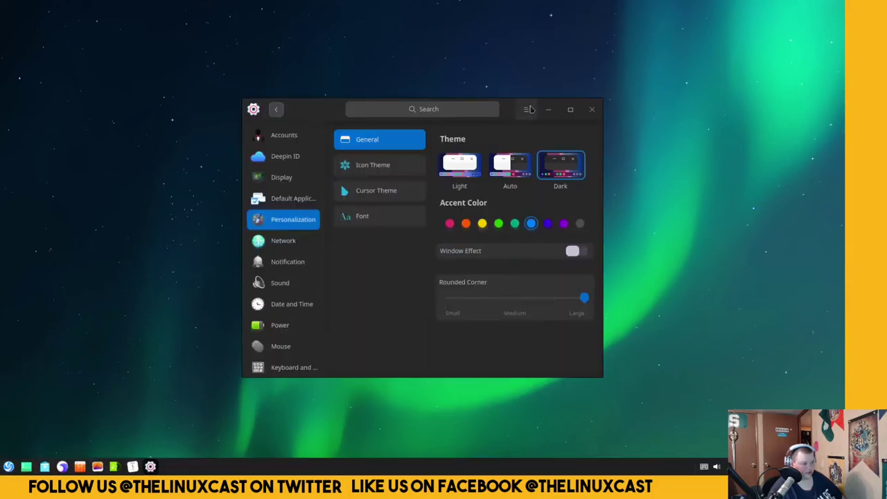
pyautogui.moveTo(509, 111); pyautogui.dragTo(548, 95)
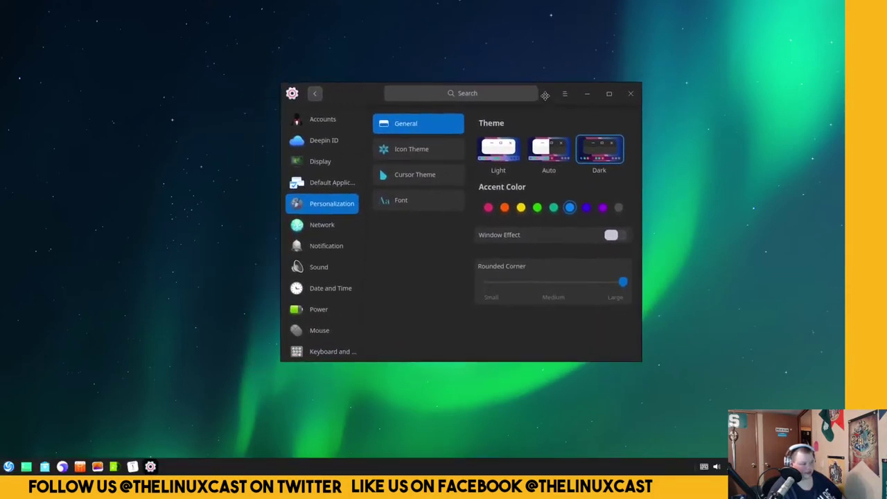
# Open File Manager on Computer, then bring Control Center back to the front.
pyautogui.click(44, 467)
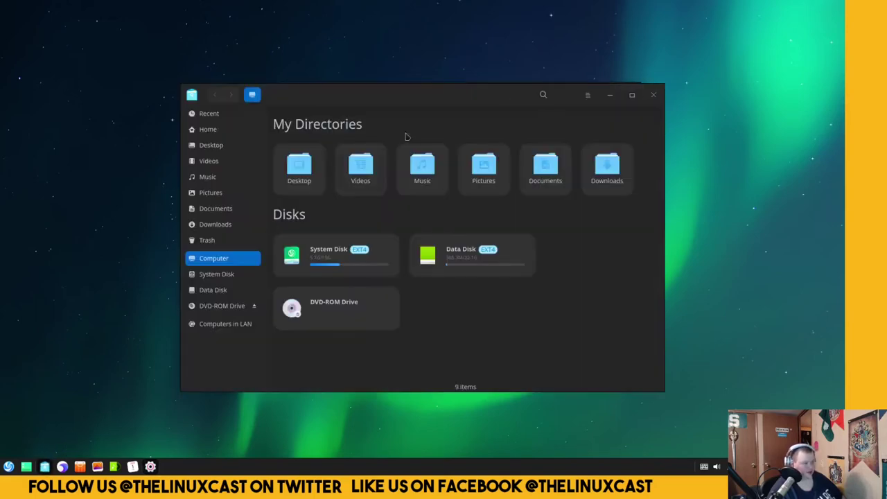
pyautogui.moveTo(476, 92); pyautogui.dragTo(340, 111)
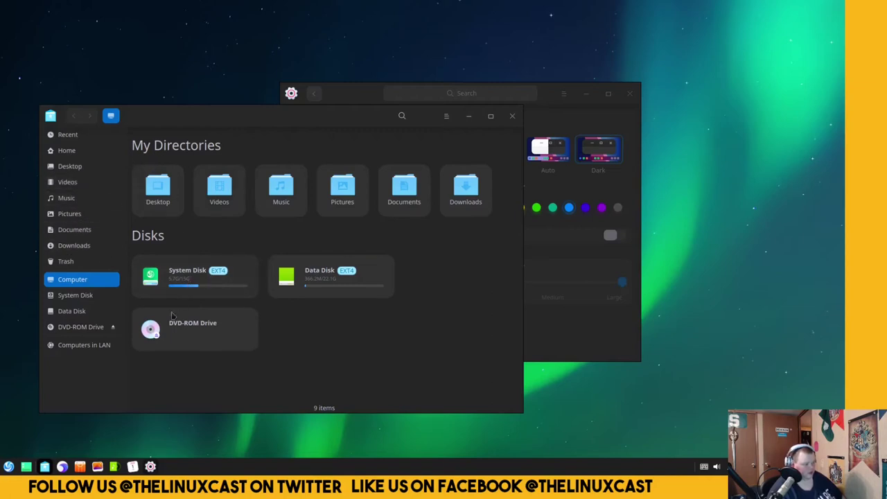
pyautogui.click(544, 324)
# Open the Boot Menu settings and view Control Center's version information.
pyautogui.scroll(-1, 294, 315)
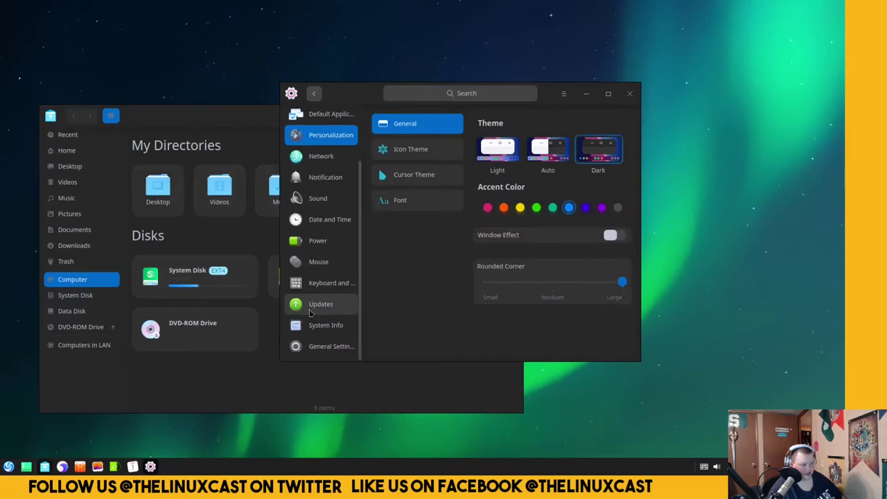
pyautogui.click(326, 346)
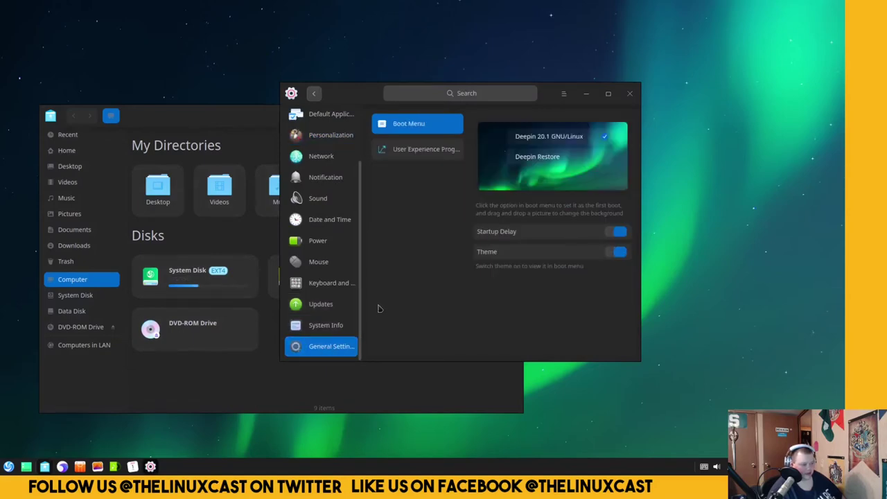
pyautogui.scroll(1, 321, 309)
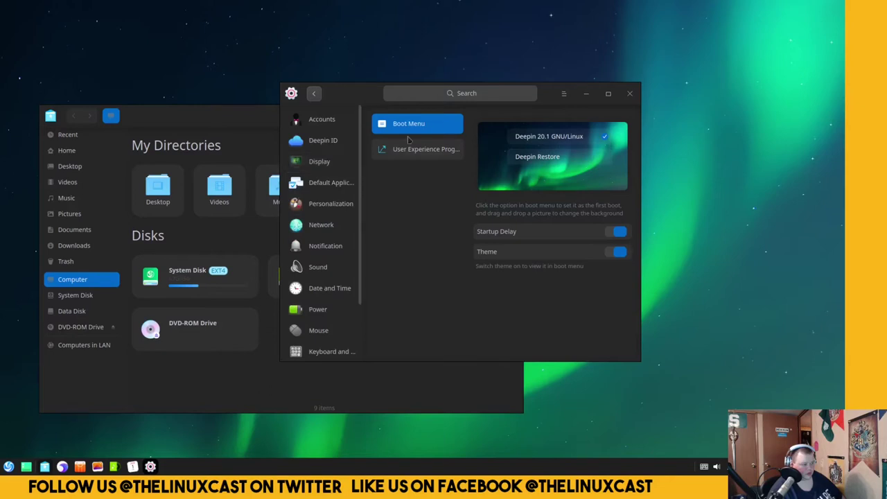
pyautogui.click(567, 97)
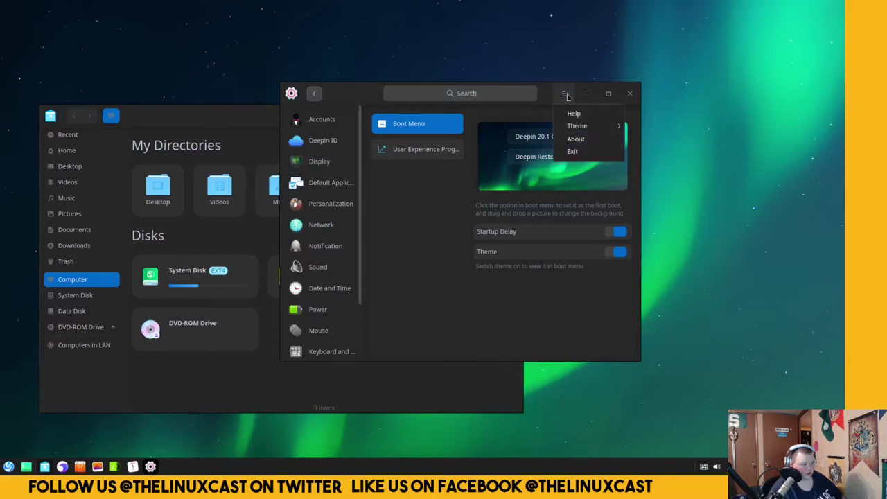
pyautogui.click(578, 139)
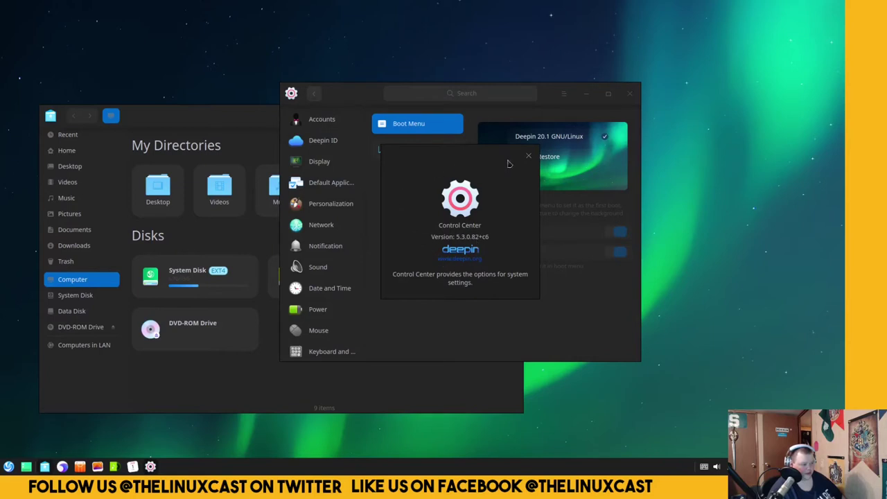
pyautogui.click(528, 156)
# Search the app launcher for 'about', then for 'system'.
pyautogui.click(9, 467)
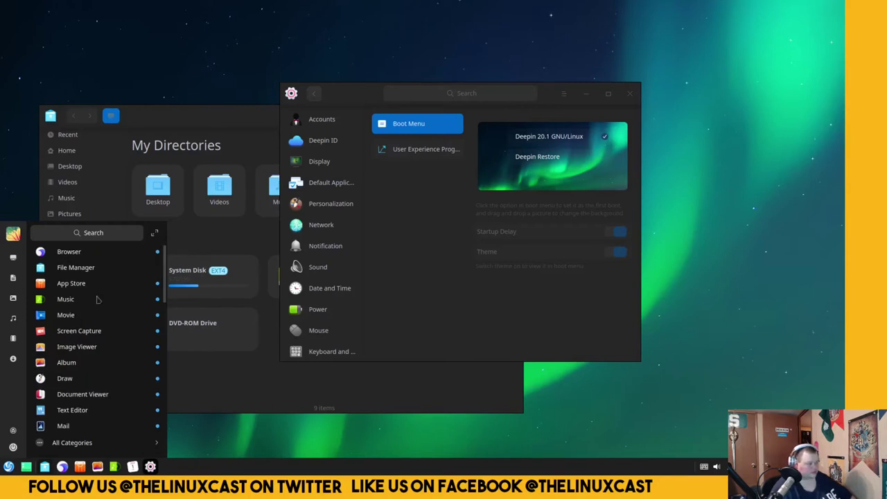
pyautogui.click(102, 234)
pyautogui.write('about')
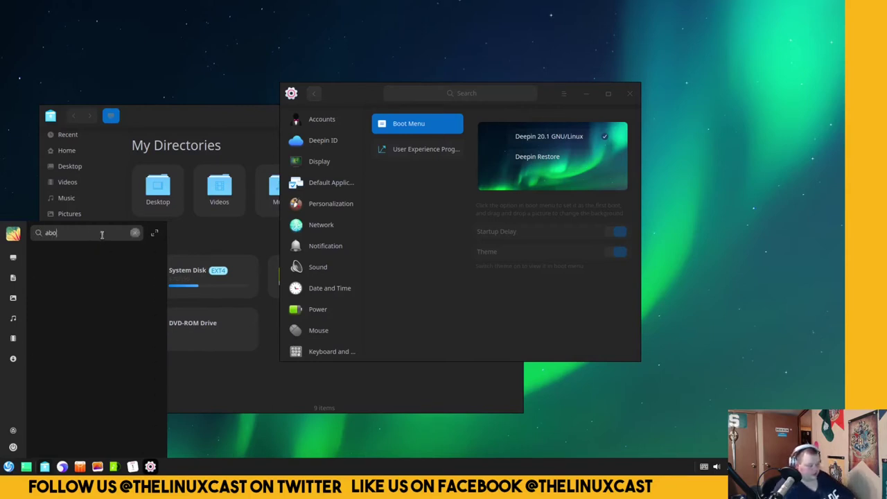
pyautogui.press('BackSpace')
pyautogui.press('BackSpace')
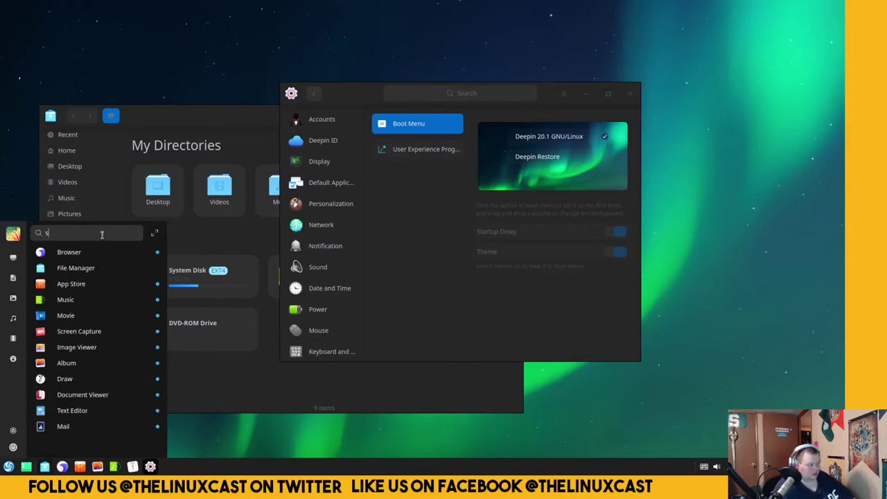
pyautogui.write('system')
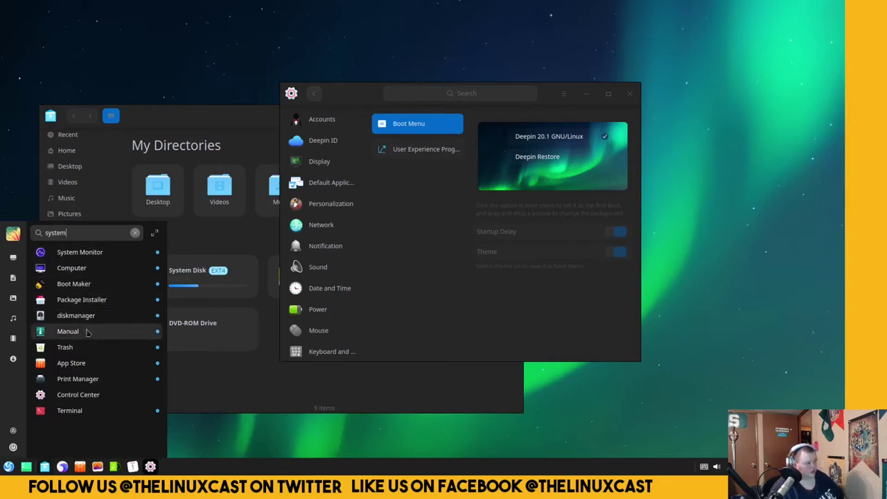
# Launch Terminal and check its version 5.4.0.6 in About.
pyautogui.click(91, 410)
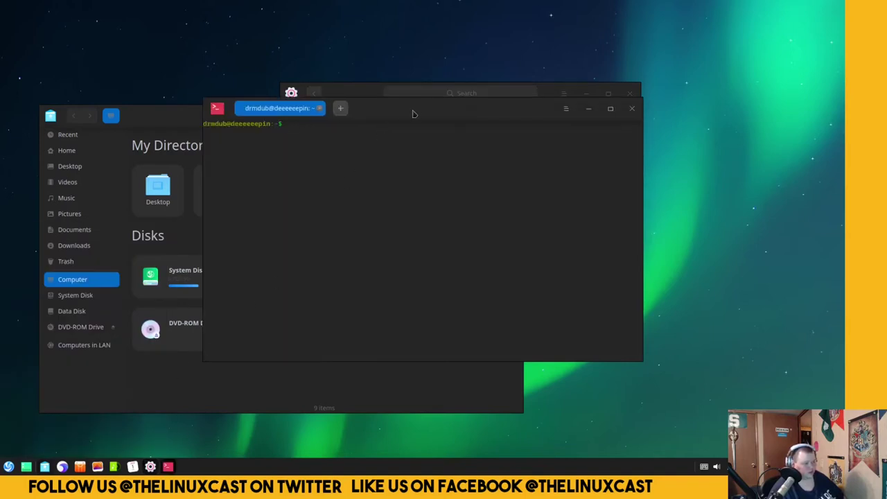
pyautogui.click(624, 129)
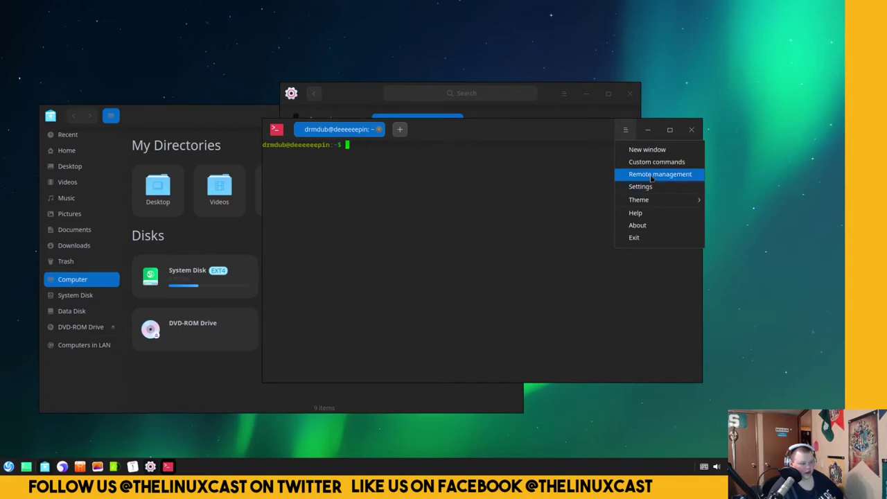
pyautogui.click(637, 225)
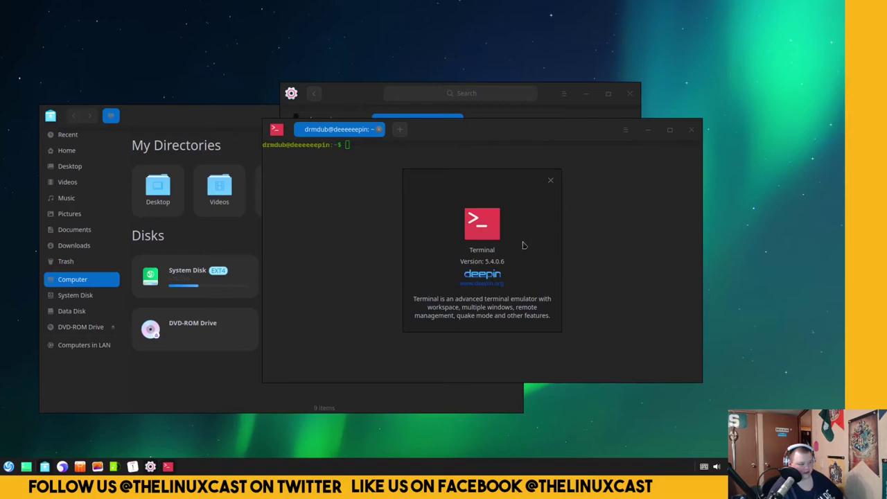
pyautogui.click(553, 185)
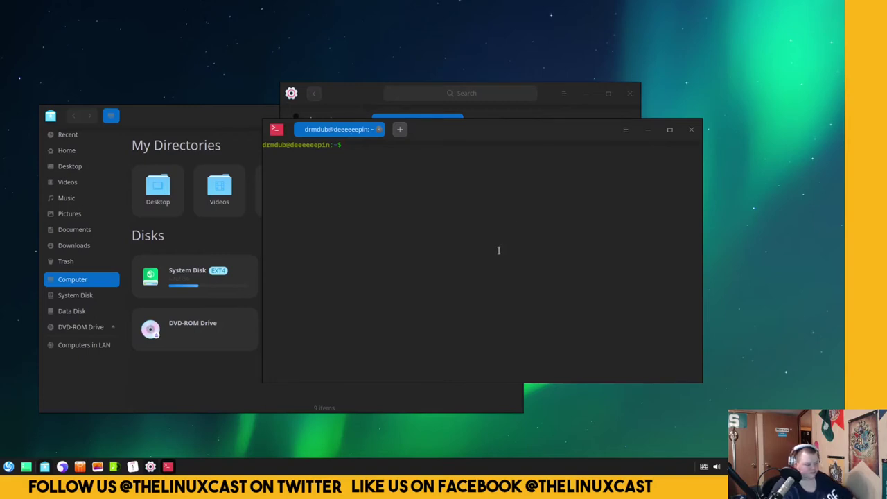
# Run uname -a to show the Linux 5.4.70-amd64-desktop x86_64 kernel.
pyautogui.write('sname -a')
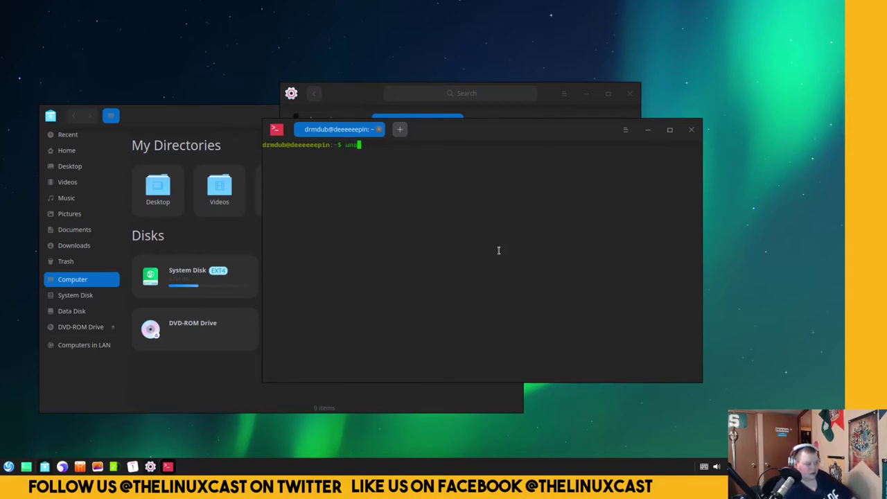
pyautogui.press('Return')
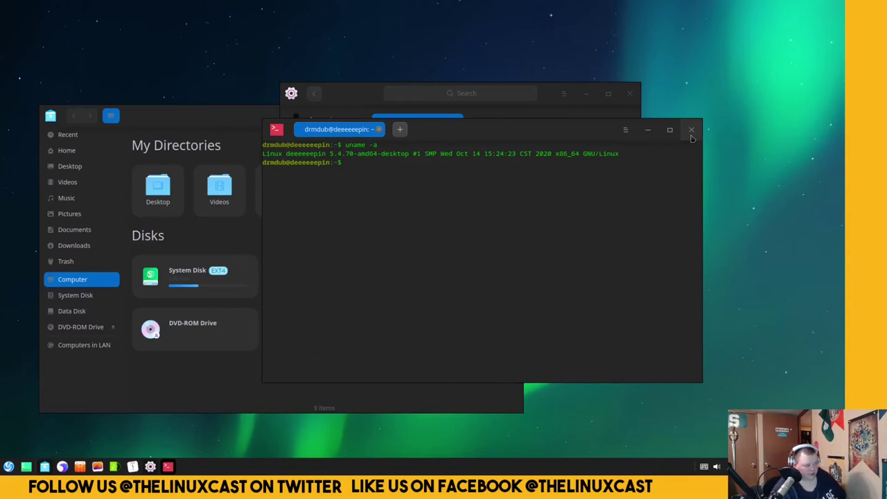
# Close the terminal, slide Control Center right to reveal Data Disk, and open a browser.
pyautogui.click(691, 130)
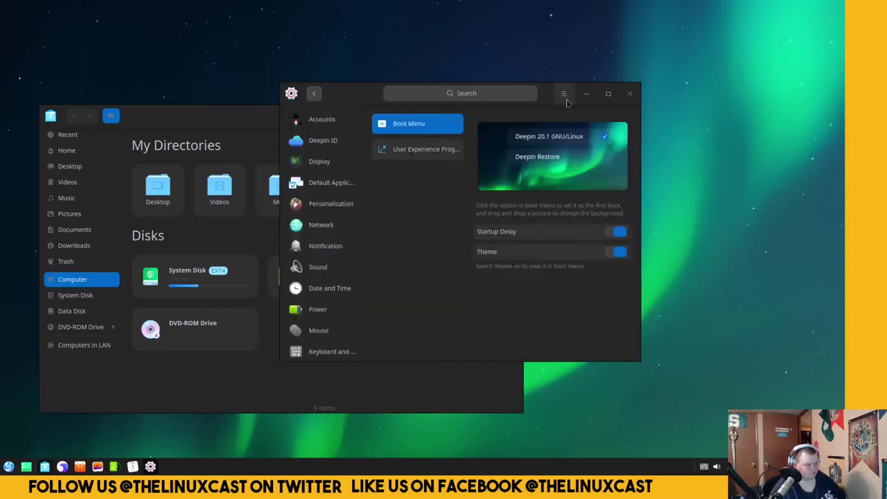
pyautogui.moveTo(548, 99); pyautogui.dragTo(662, 81)
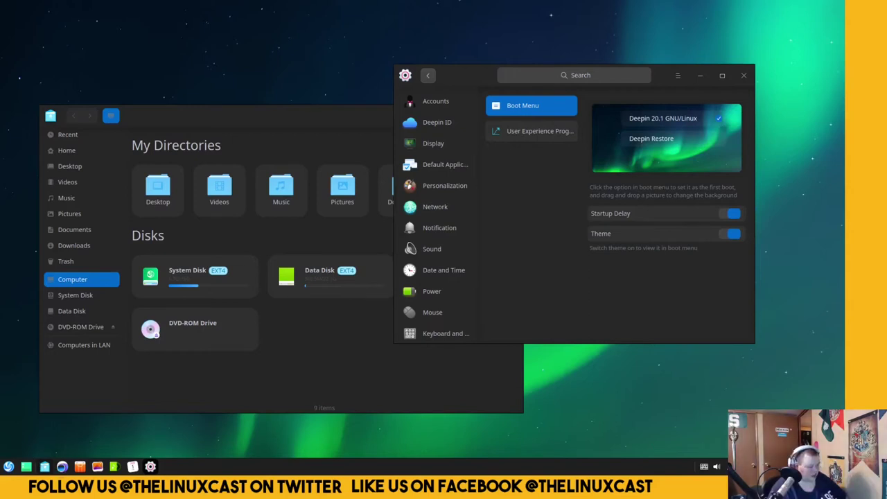
pyautogui.click(62, 466)
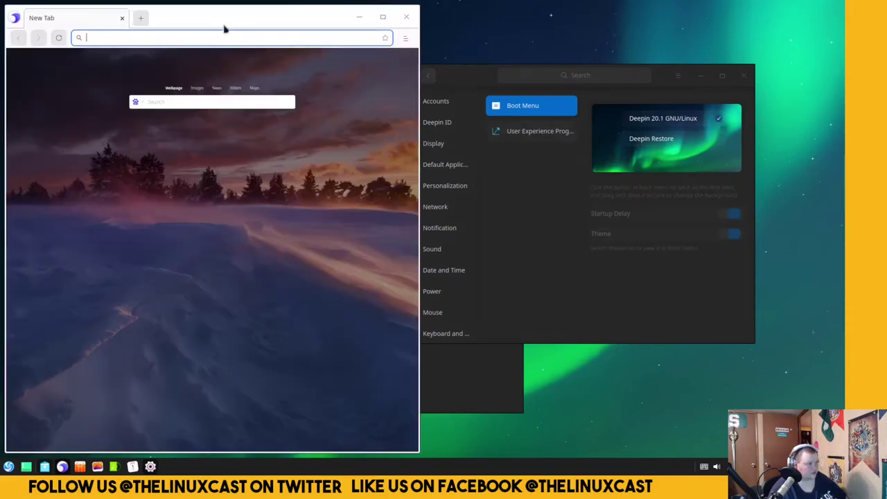
pyautogui.moveTo(230, 17); pyautogui.dragTo(347, 38)
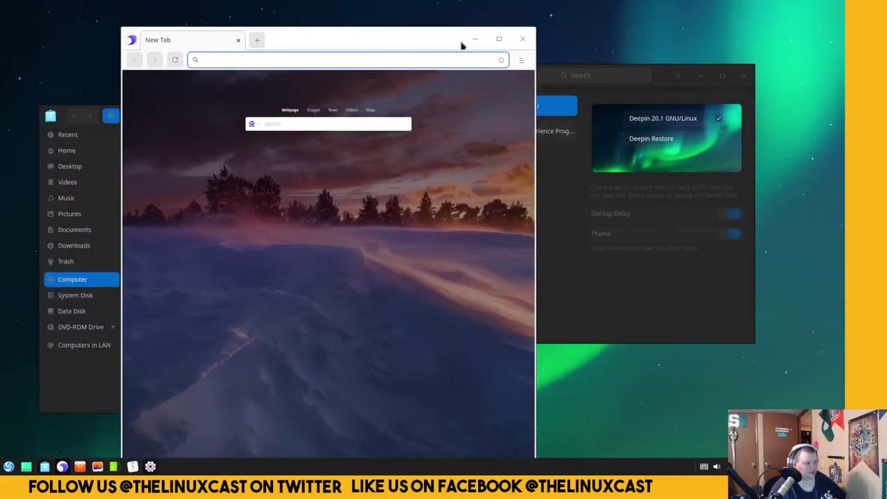
pyautogui.click(521, 59)
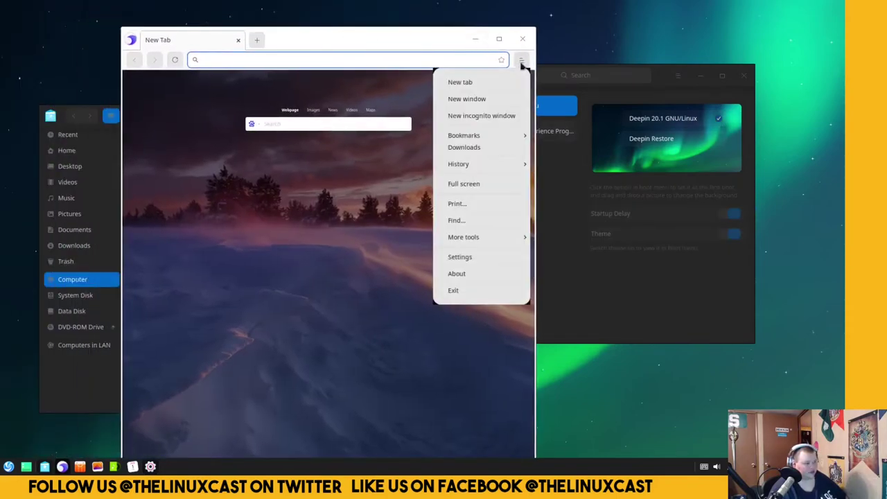
pyautogui.click(463, 279)
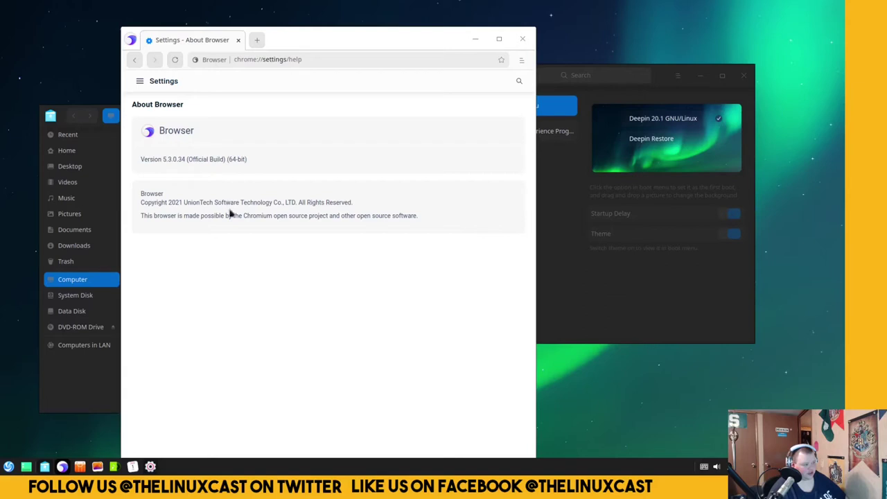
pyautogui.moveTo(356, 37)
pyautogui.mouseDown()
pyautogui.moveTo(362, 32)
pyautogui.moveTo(357, 40)
pyautogui.mouseUp()
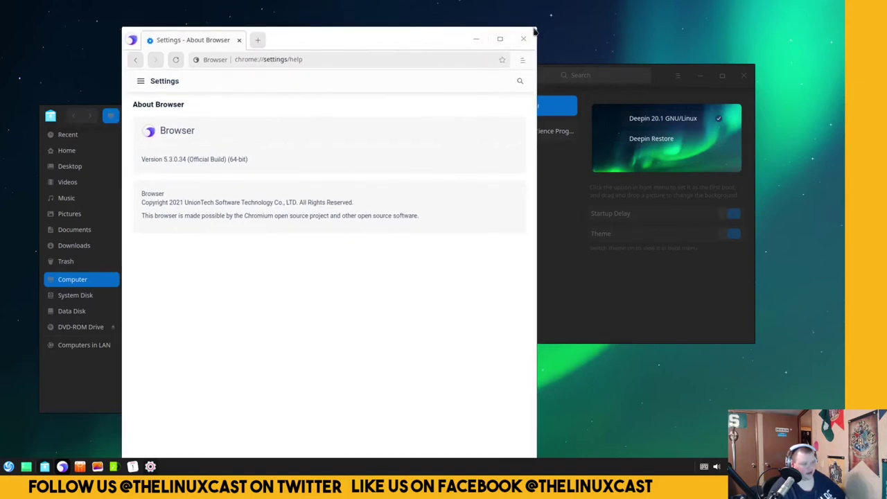
pyautogui.moveTo(534, 30); pyautogui.dragTo(539, 149)
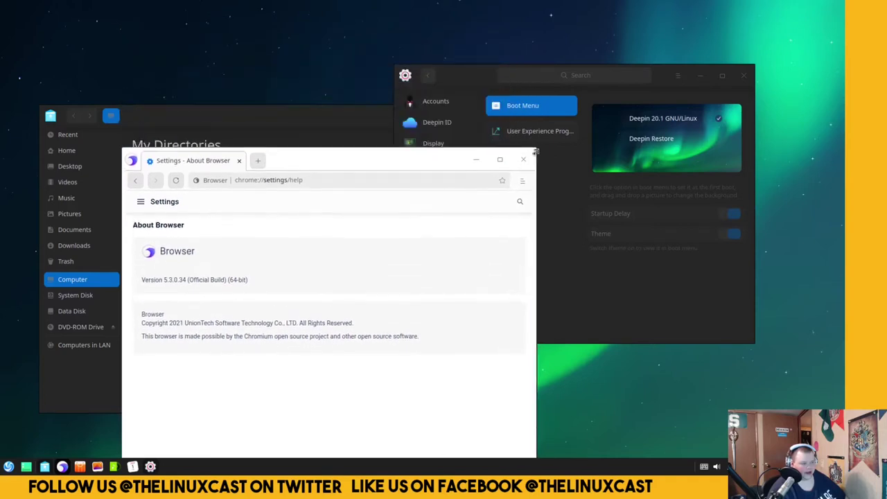
pyautogui.moveTo(414, 160); pyautogui.dragTo(425, 60)
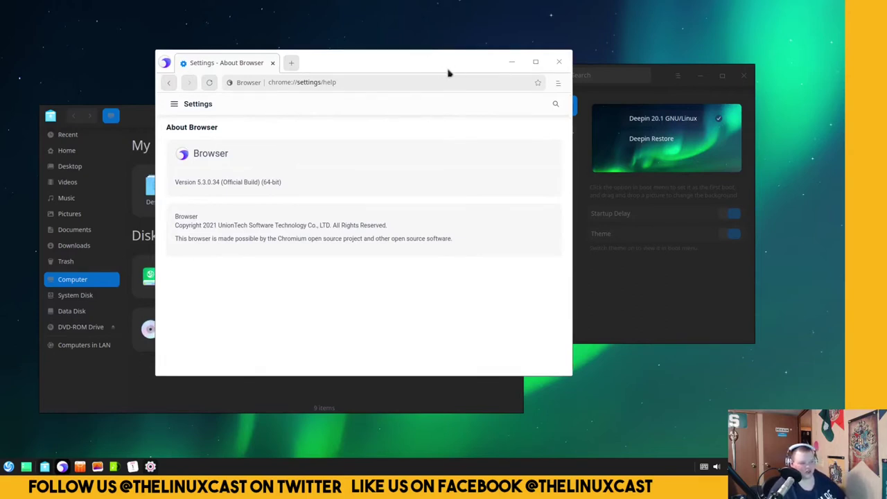
pyautogui.moveTo(448, 70)
pyautogui.mouseDown()
pyautogui.moveTo(481, 53)
pyautogui.moveTo(570, 43)
pyautogui.moveTo(545, 63)
pyautogui.moveTo(450, 67)
pyautogui.mouseUp()
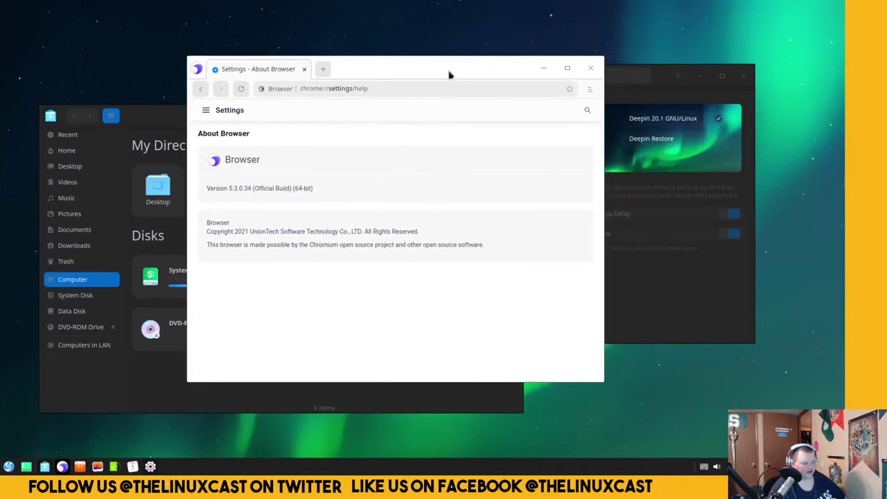
pyautogui.click(591, 68)
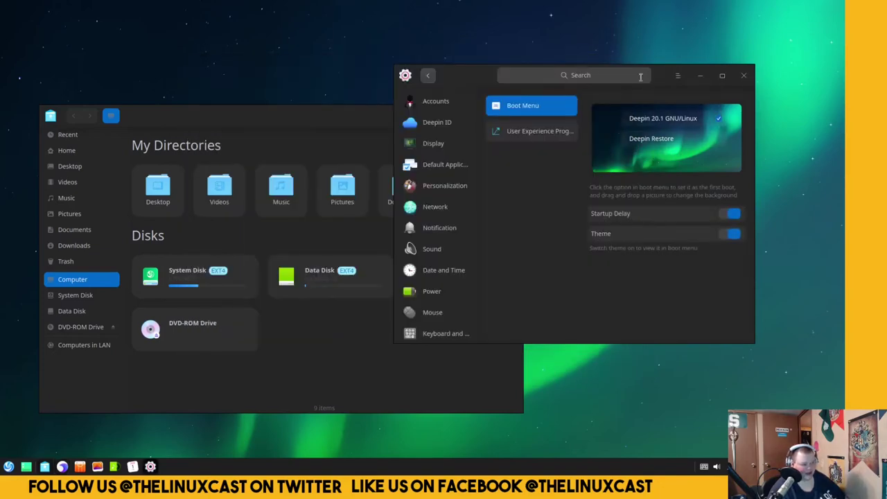
pyautogui.moveTo(660, 78); pyautogui.dragTo(651, 79)
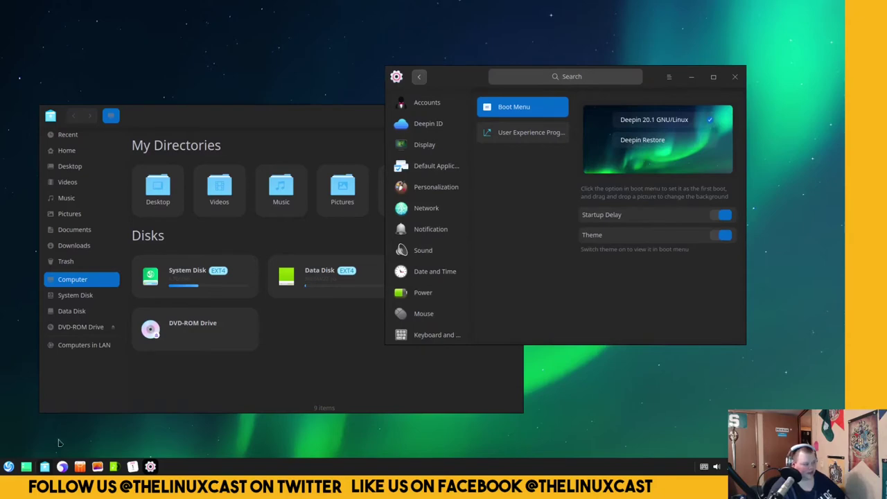
pyautogui.click(63, 467)
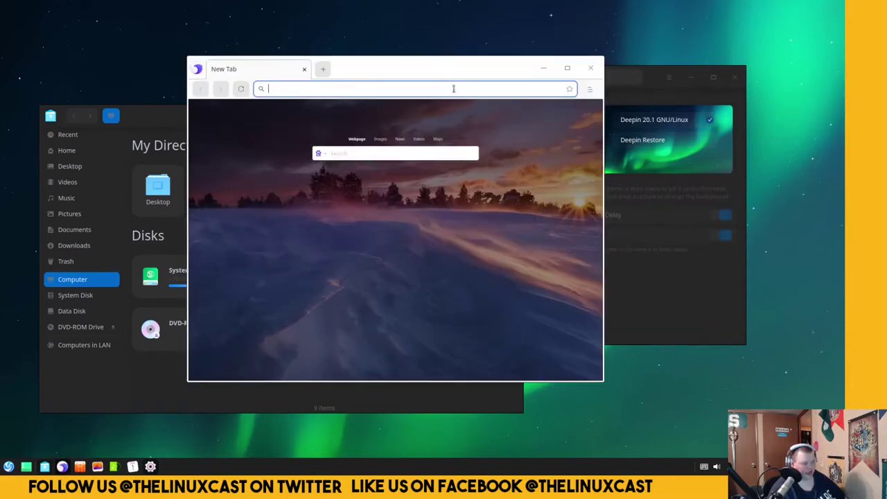
pyautogui.moveTo(466, 64); pyautogui.dragTo(406, 72)
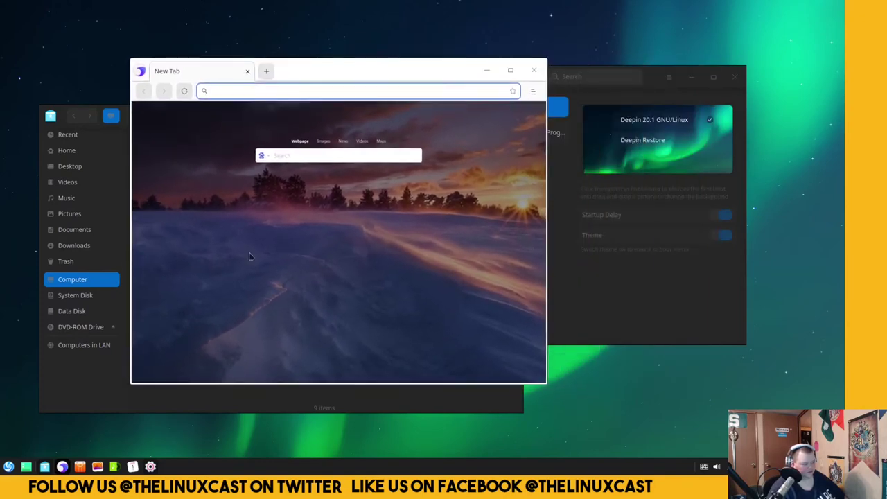
# Close the browser, open and close the Album app, and briefly reveal the bare desktop.
pyautogui.click(534, 69)
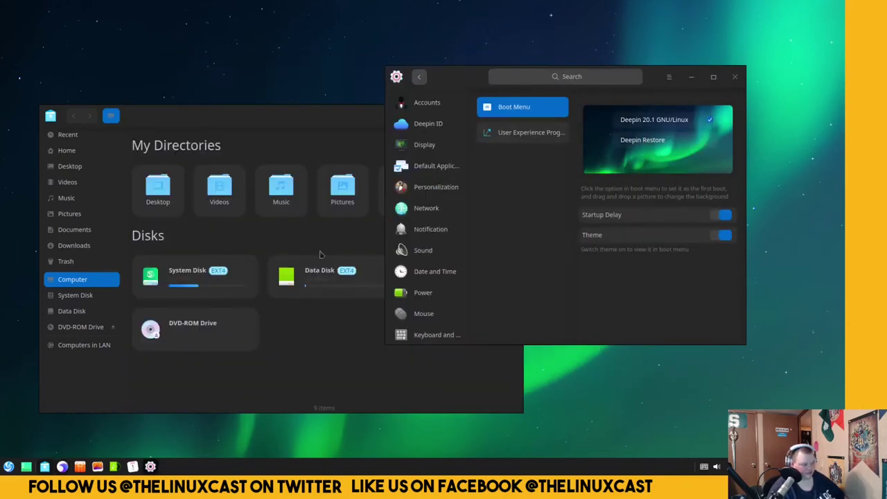
pyautogui.click(98, 466)
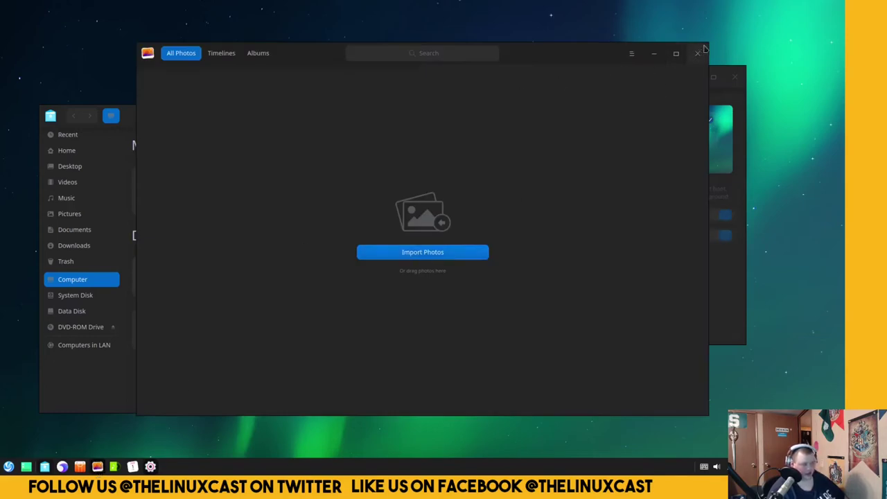
pyautogui.click(698, 55)
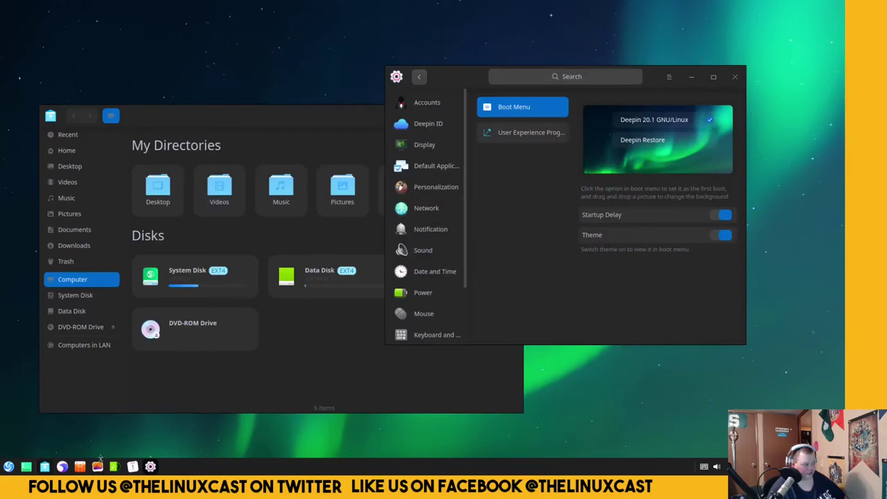
pyautogui.click(26, 466)
pyautogui.click(26, 466)
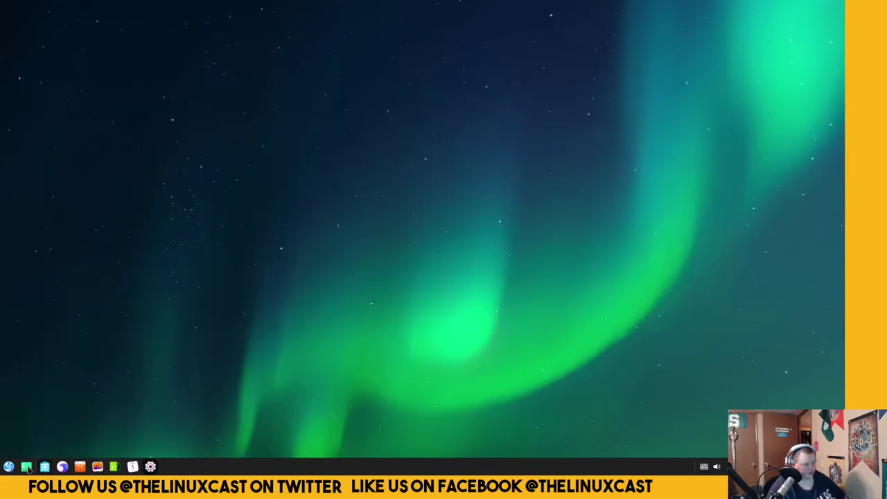
pyautogui.click(28, 467)
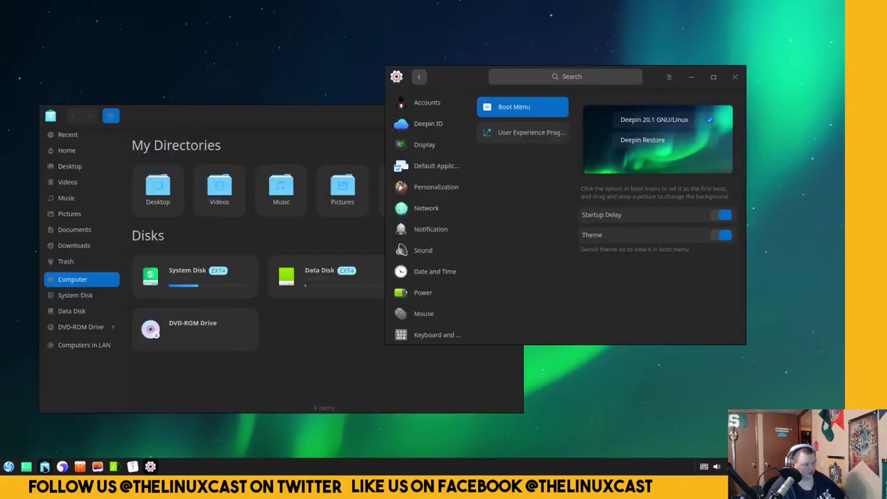
# Launch Deepin Music, reposition its window, then close it to the system tray.
pyautogui.rightClick(115, 467)
pyautogui.click(115, 466)
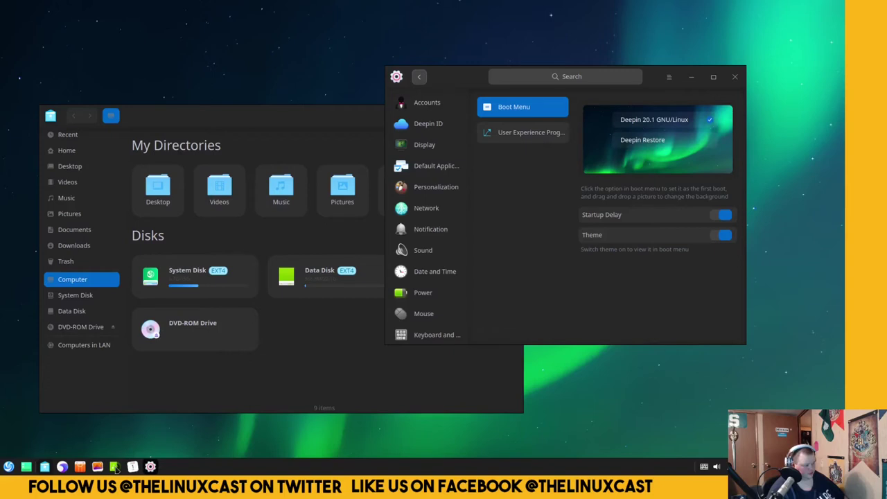
pyautogui.moveTo(321, 94); pyautogui.dragTo(237, 54)
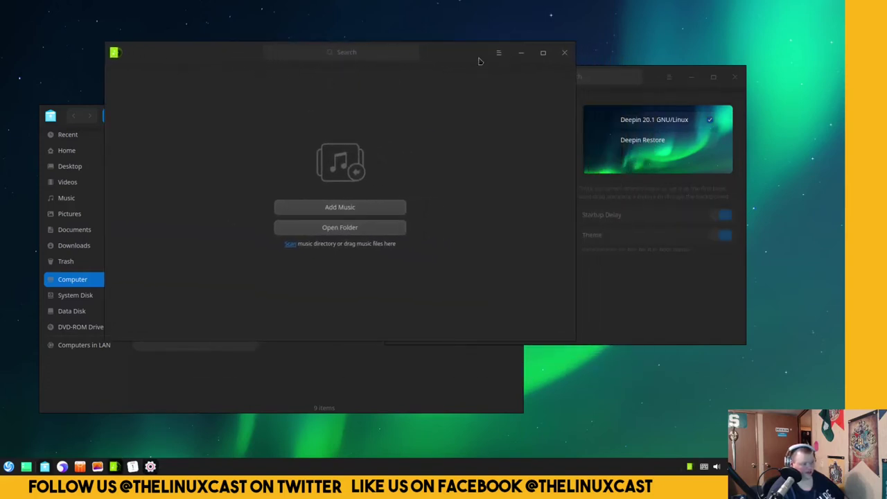
pyautogui.moveTo(478, 61); pyautogui.dragTo(442, 48)
pyautogui.click(517, 56)
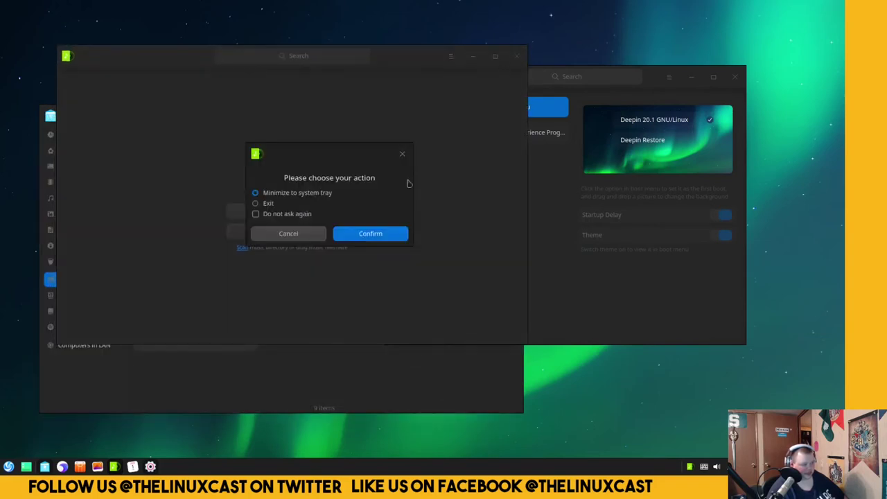
pyautogui.moveTo(377, 218); pyautogui.dragTo(370, 221)
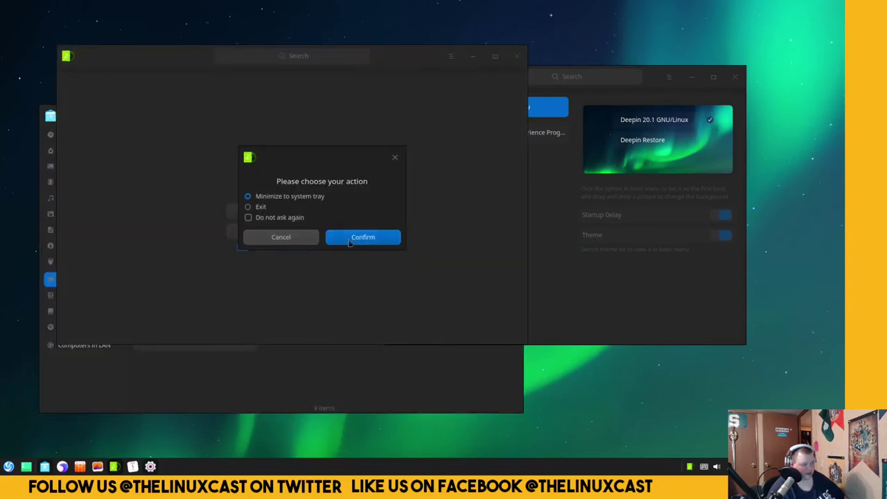
pyautogui.click(350, 238)
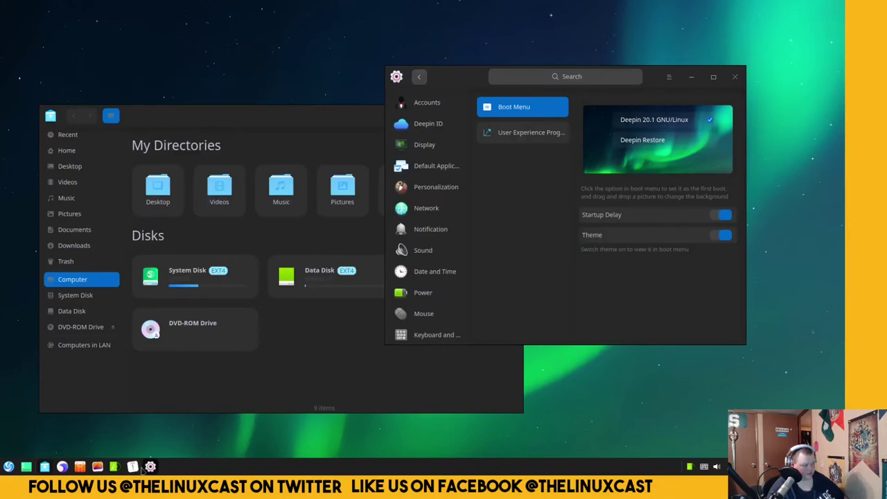
# Open Calendar on January 2021 and place it at the upper left beside Control Center.
pyautogui.click(133, 467)
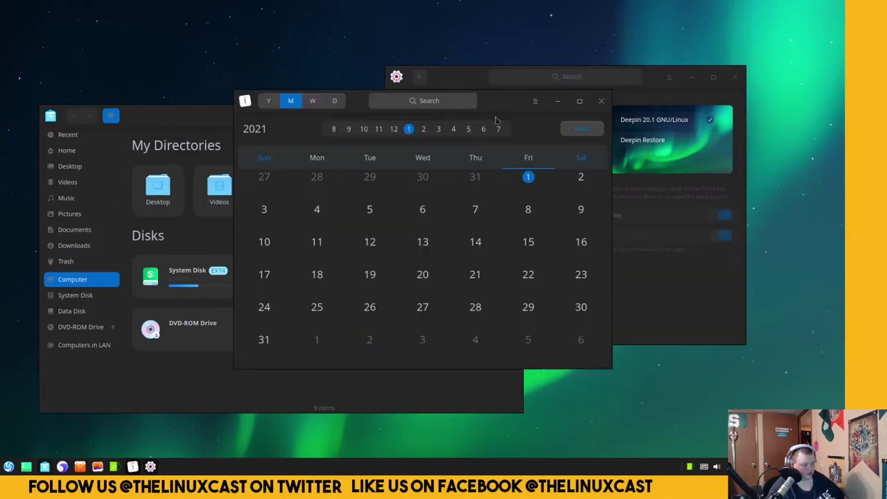
pyautogui.moveTo(506, 109); pyautogui.dragTo(328, 66)
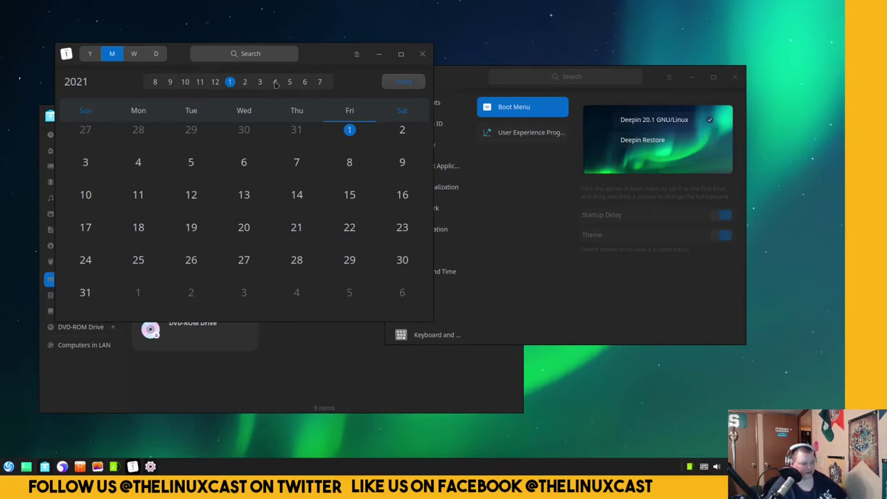
pyautogui.moveTo(317, 50); pyautogui.dragTo(287, 32)
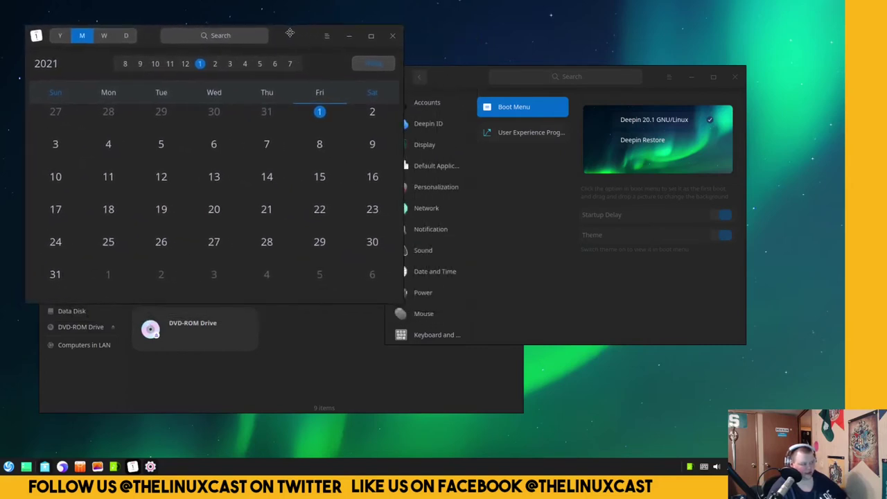
pyautogui.moveTo(447, 79); pyautogui.dragTo(451, 114)
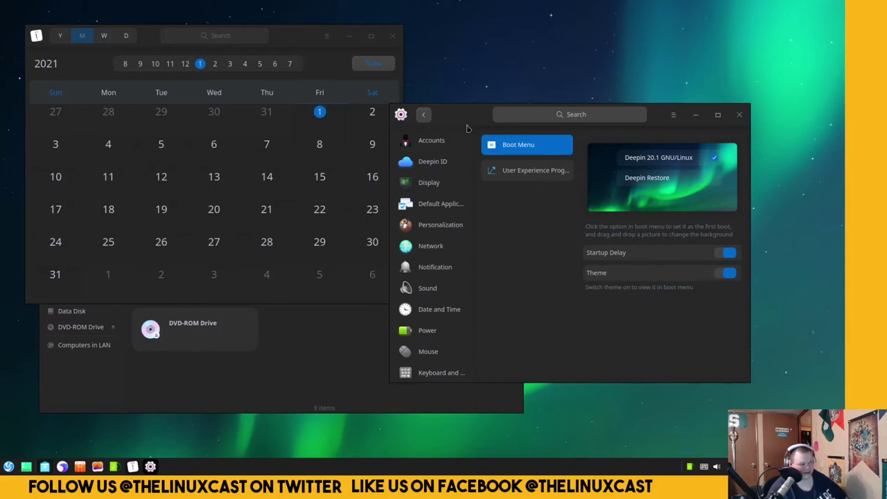
pyautogui.scroll(-1, 467, 128)
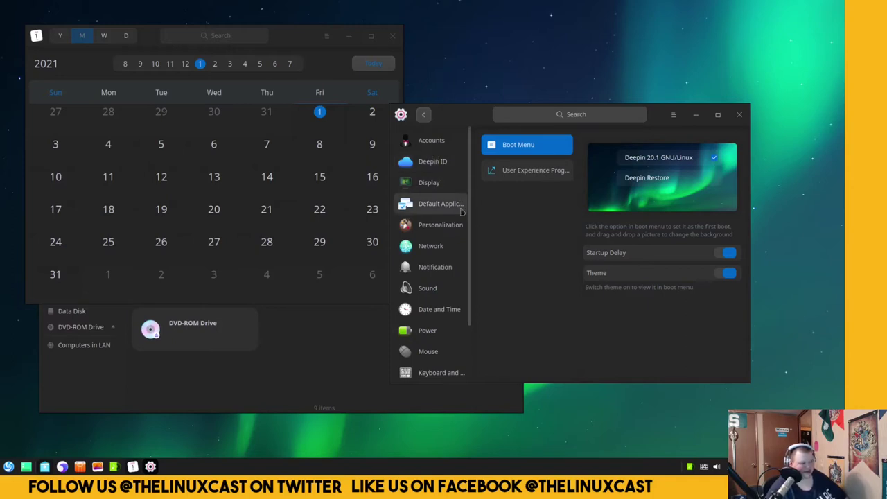
pyautogui.scroll(-3, 470, 203)
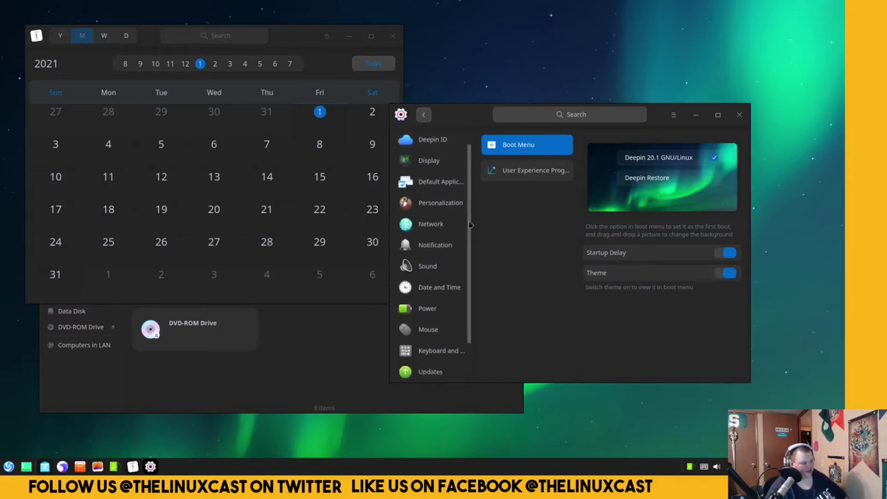
pyautogui.scroll(3, 471, 203)
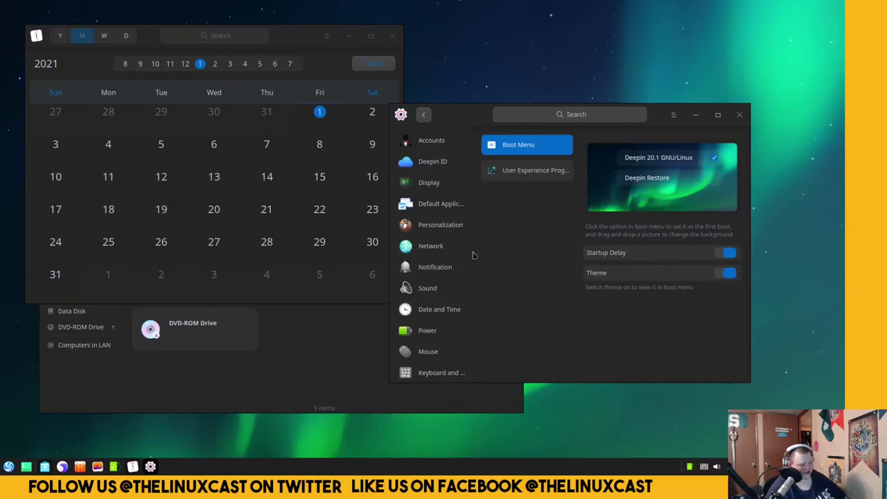
pyautogui.moveTo(473, 255)
pyautogui.mouseDown()
pyautogui.moveTo(473, 218)
pyautogui.moveTo(460, 258)
pyautogui.mouseUp()
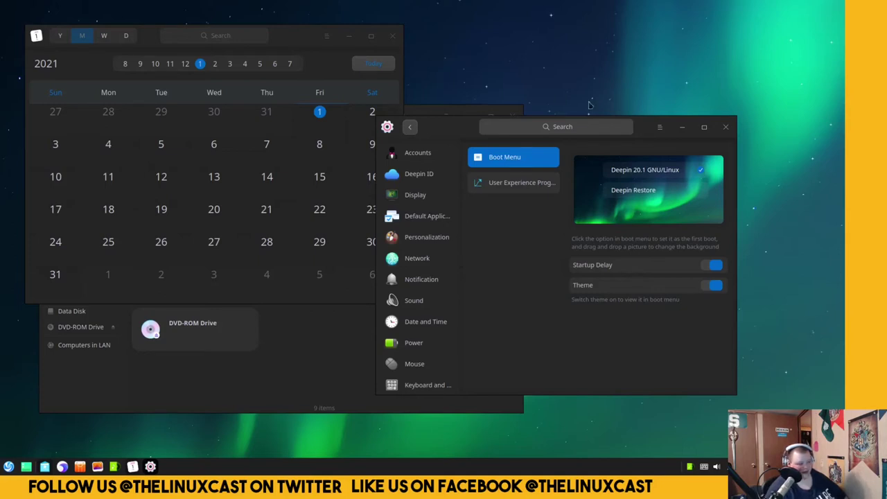
pyautogui.moveTo(644, 129); pyautogui.dragTo(381, 80)
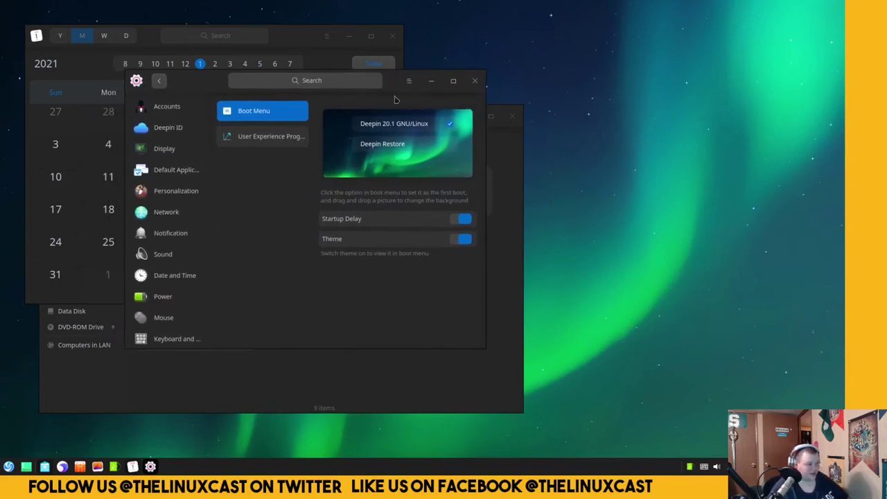
pyautogui.moveTo(402, 82); pyautogui.dragTo(640, 115)
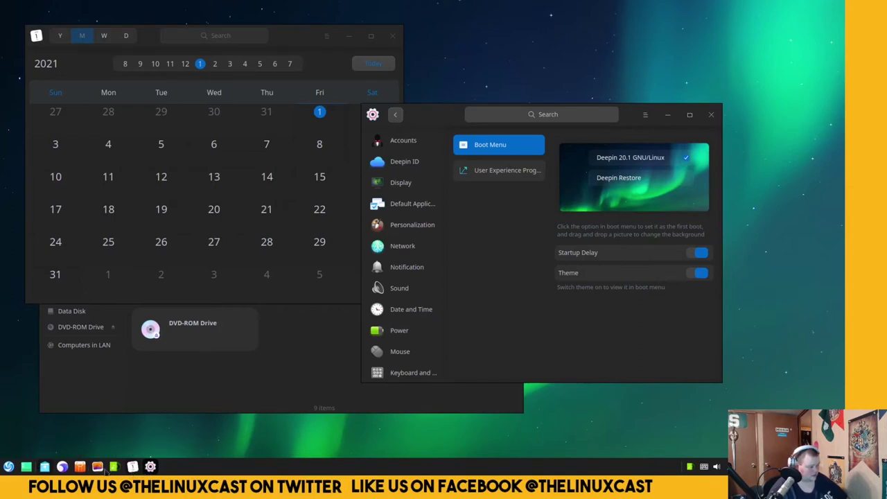
# Run 'uname -a' in a new terminal, showing kernel Linux 5.4.70-amd64-desktop x86_64.
pyautogui.click(7, 467)
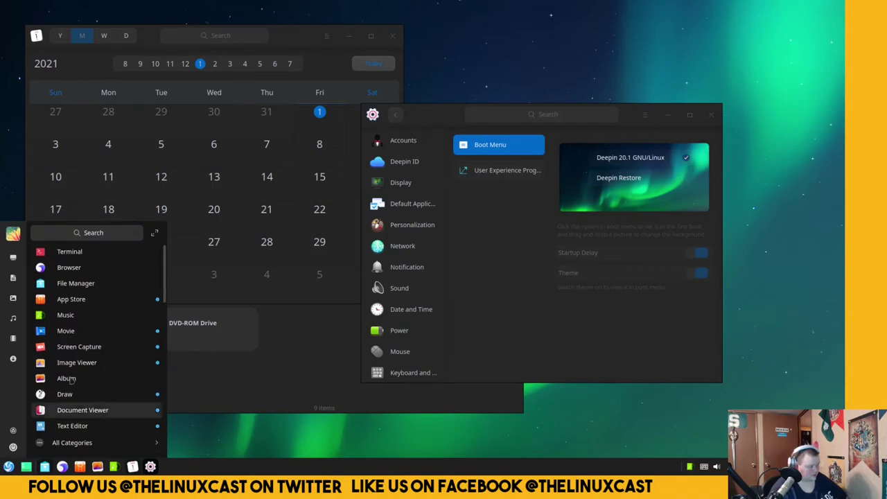
pyautogui.click(70, 251)
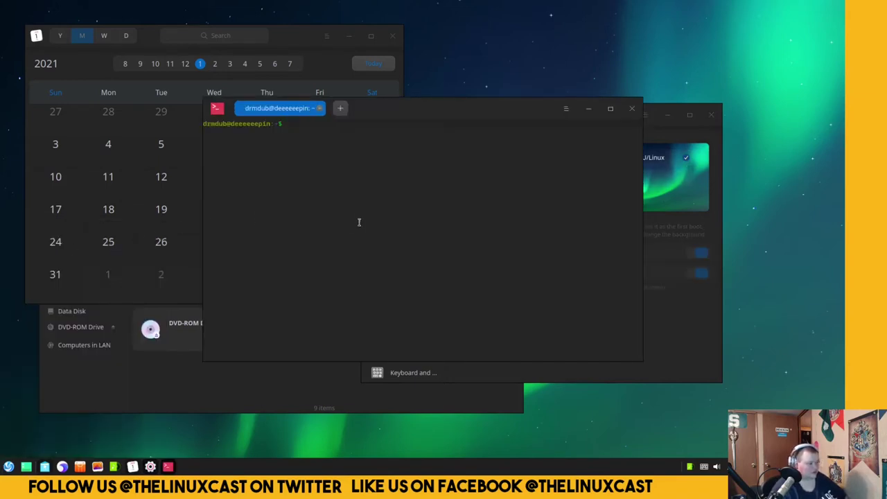
pyautogui.write('uname -a')
pyautogui.press('Return')
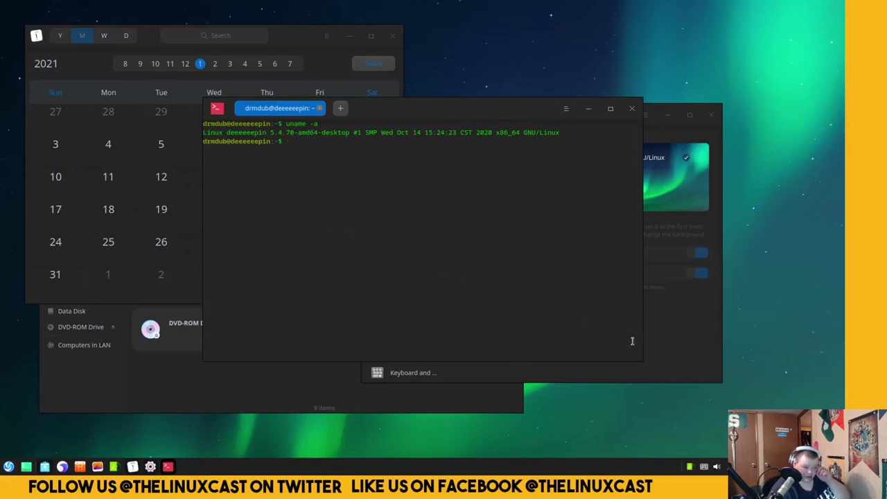
pyautogui.click(670, 361)
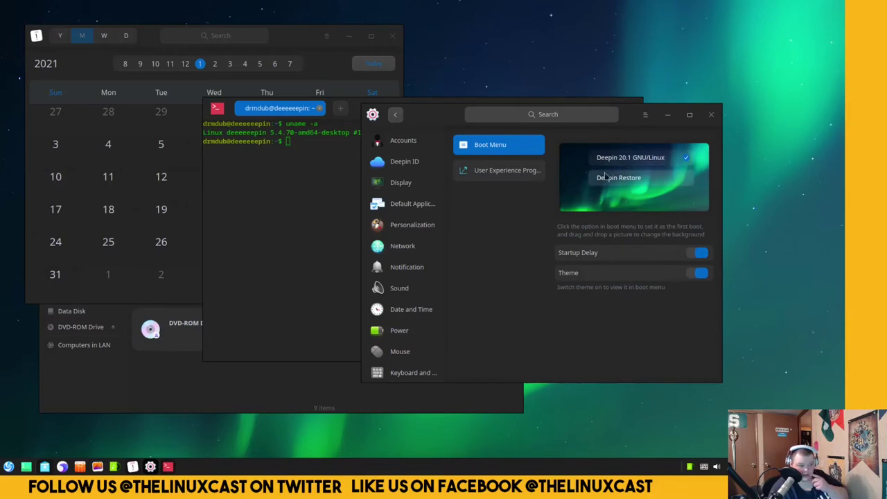
pyautogui.click(250, 223)
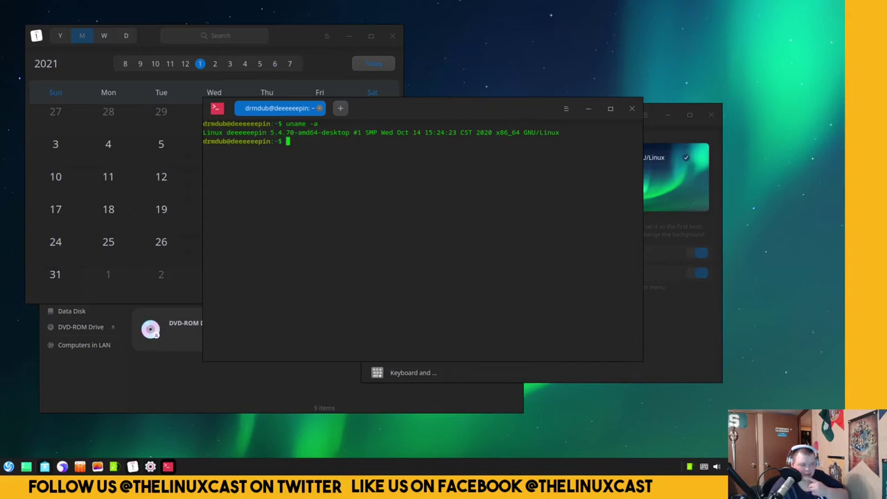
# Hide and restore all windows with Super+D, then rearrange the terminal, settings and calendar windows.
pyautogui.press('super+d')
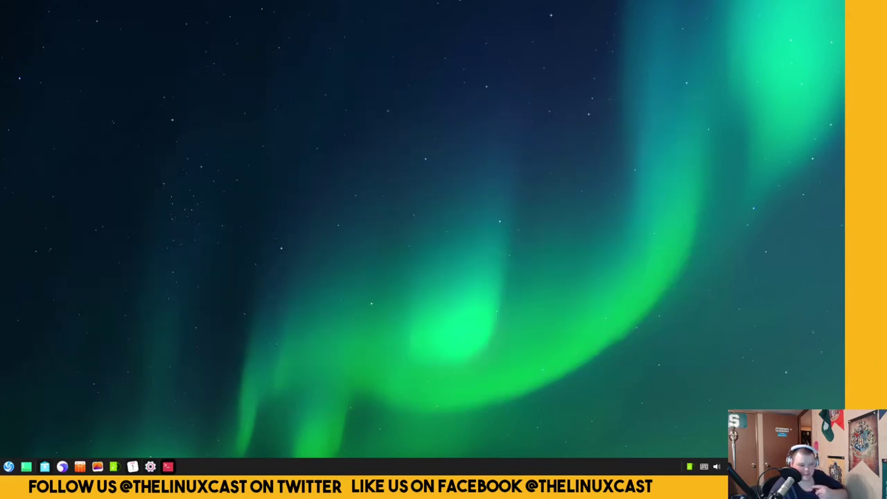
pyautogui.press('super+d')
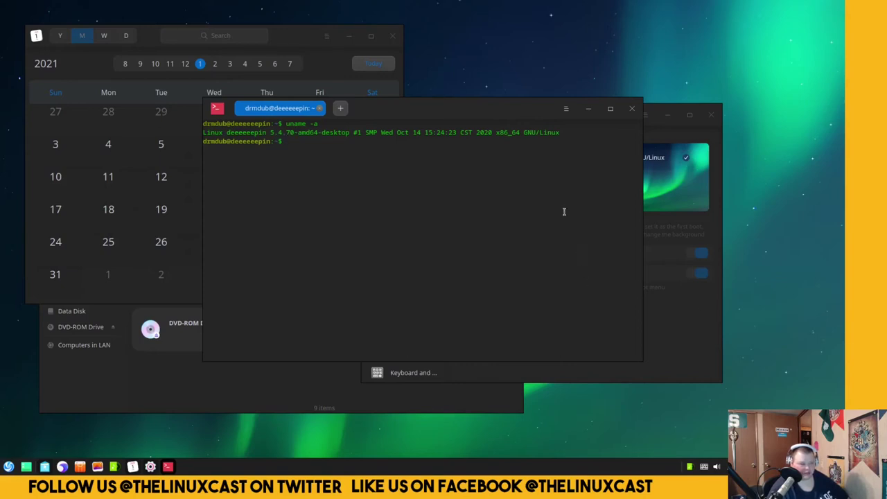
pyautogui.moveTo(470, 116); pyautogui.dragTo(304, 159)
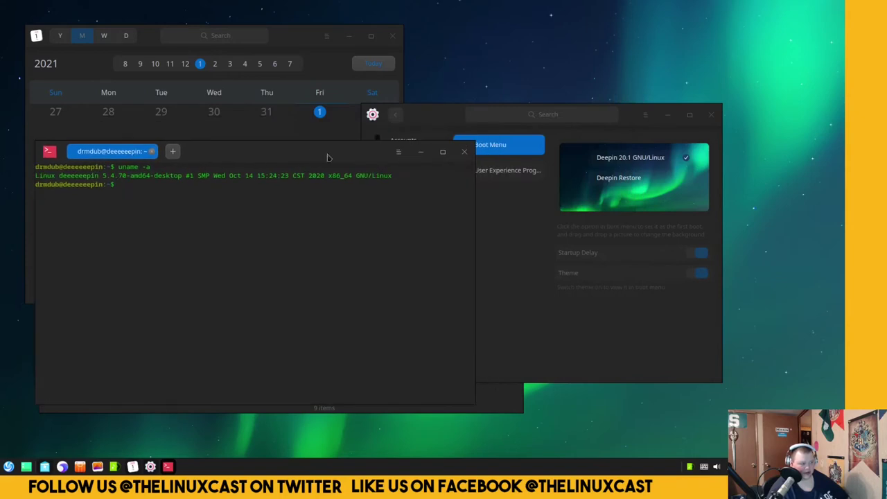
pyautogui.moveTo(419, 115); pyautogui.dragTo(462, 61)
pyautogui.click(299, 41)
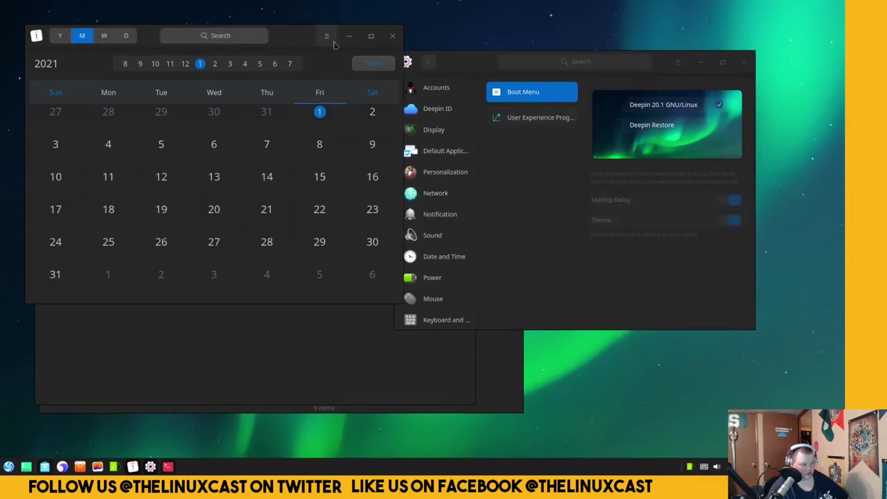
pyautogui.moveTo(304, 42); pyautogui.dragTo(372, 64)
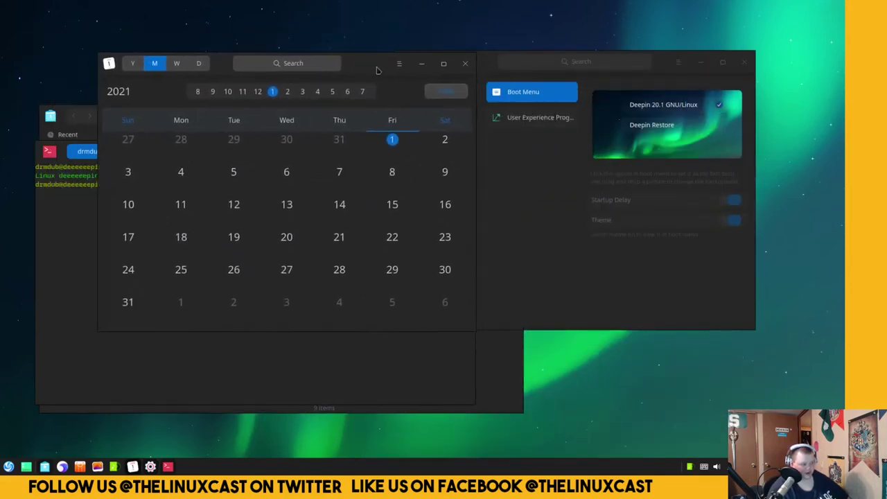
# Minimize Calendar, Control Center and Terminal, center File Manager, then reopen Control Center.
pyautogui.click(421, 65)
pyautogui.moveTo(464, 67); pyautogui.dragTo(281, 98)
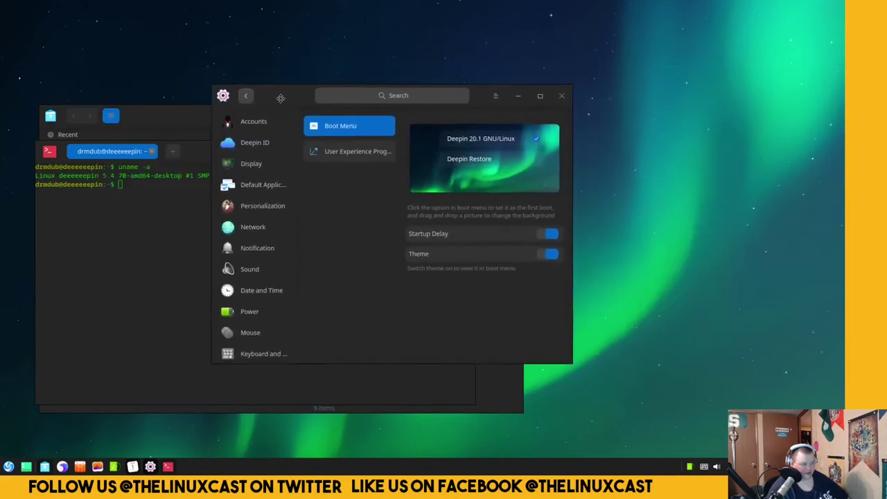
pyautogui.click(519, 94)
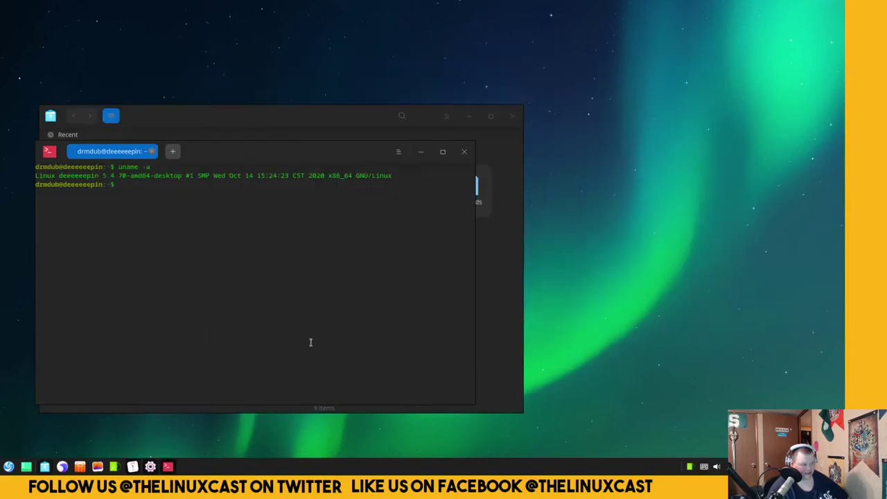
pyautogui.click(168, 467)
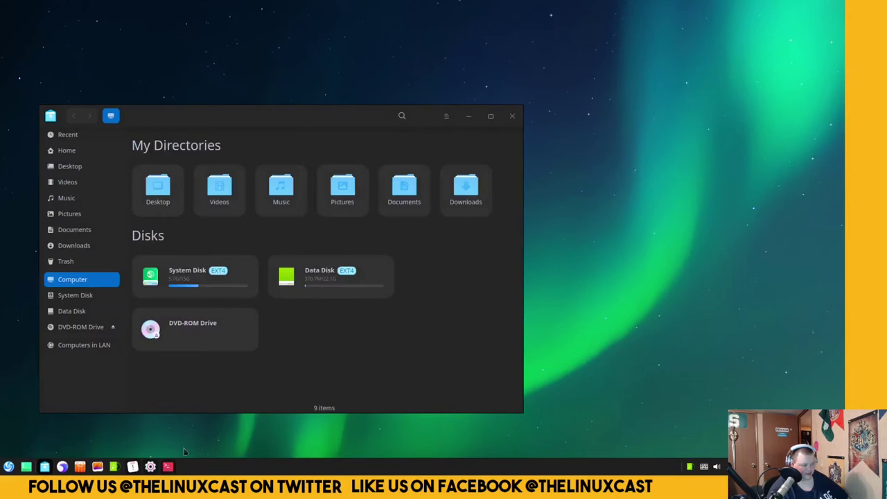
pyautogui.moveTo(307, 117); pyautogui.dragTo(384, 90)
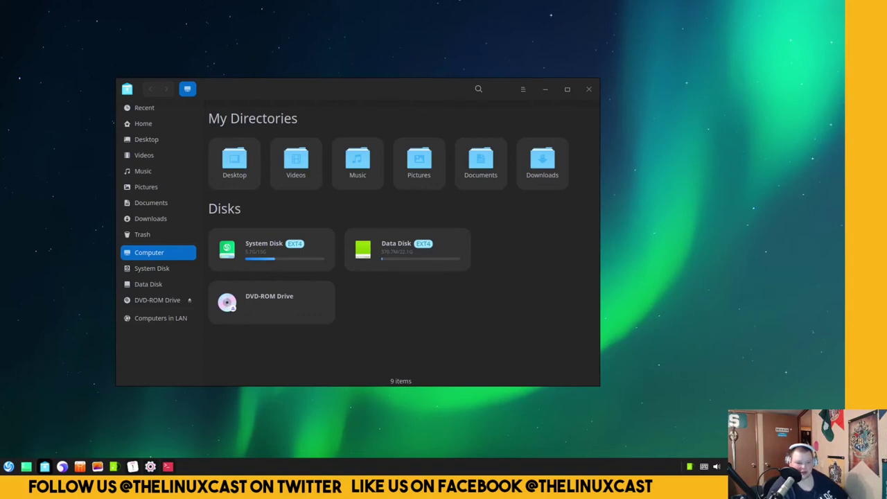
pyautogui.click(151, 466)
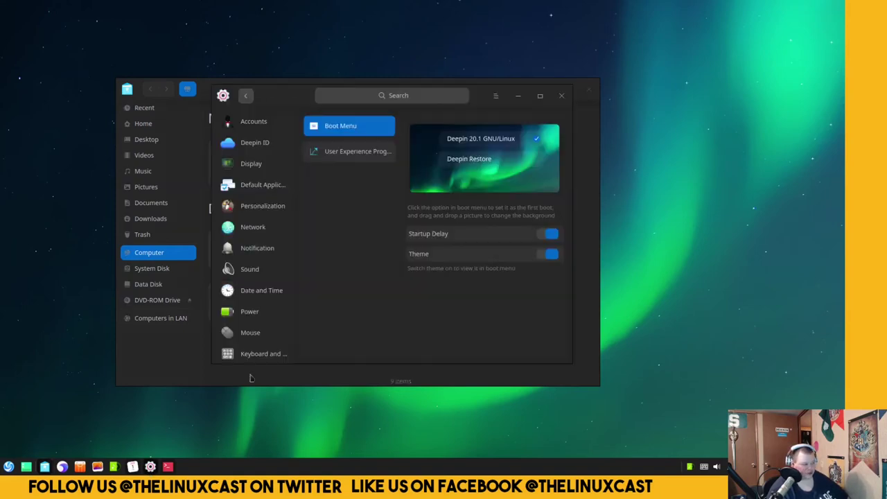
# View the Mouse and Power settings, then open a browser New Tab and raise it.
pyautogui.click(255, 332)
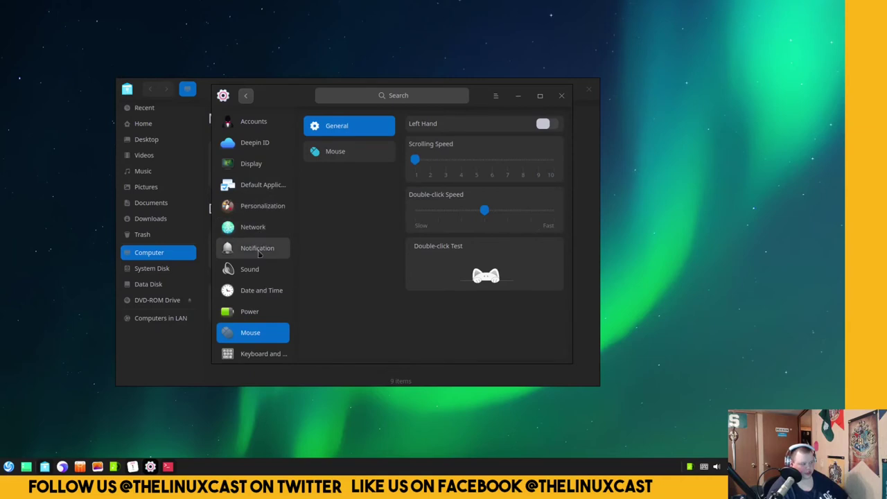
pyautogui.click(249, 311)
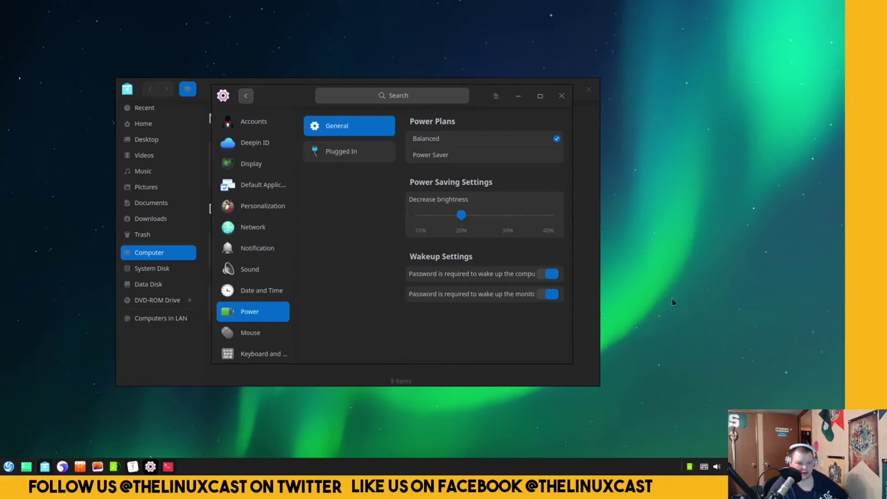
pyautogui.click(62, 466)
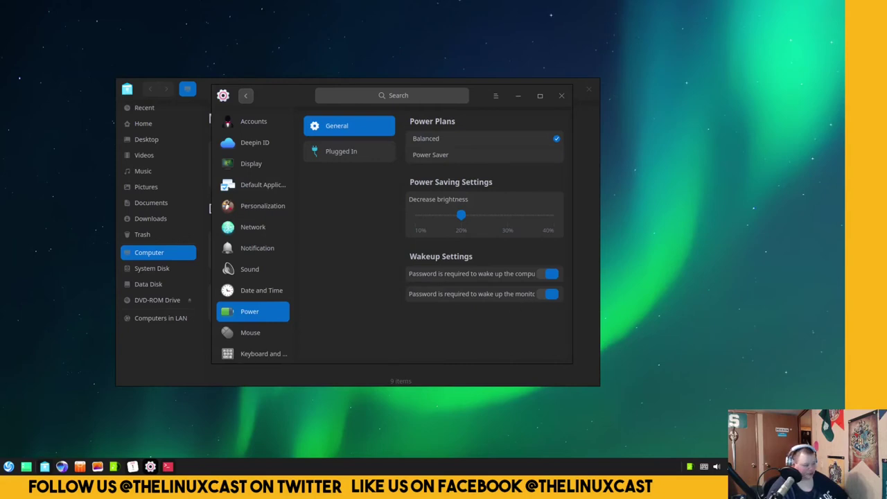
pyautogui.moveTo(351, 71); pyautogui.dragTo(368, 42)
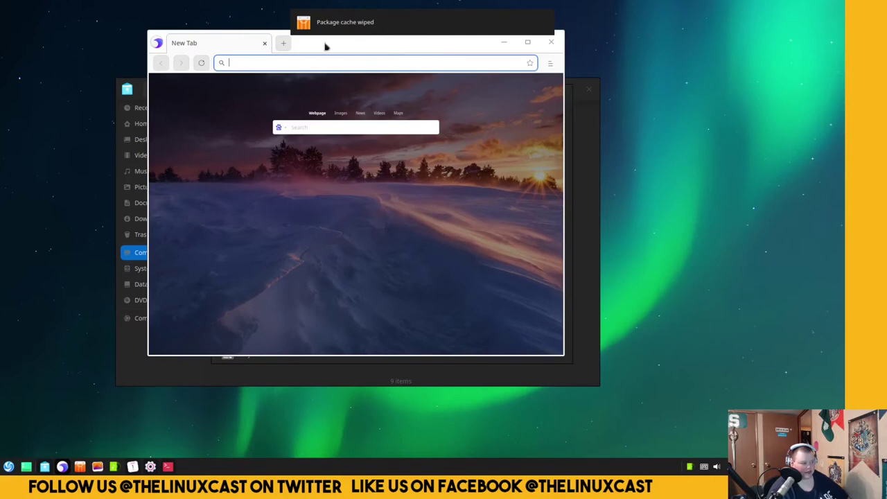
# Shift the browser window left and launch Mail from a 'mail' launcher search.
pyautogui.moveTo(326, 44); pyautogui.dragTo(305, 71)
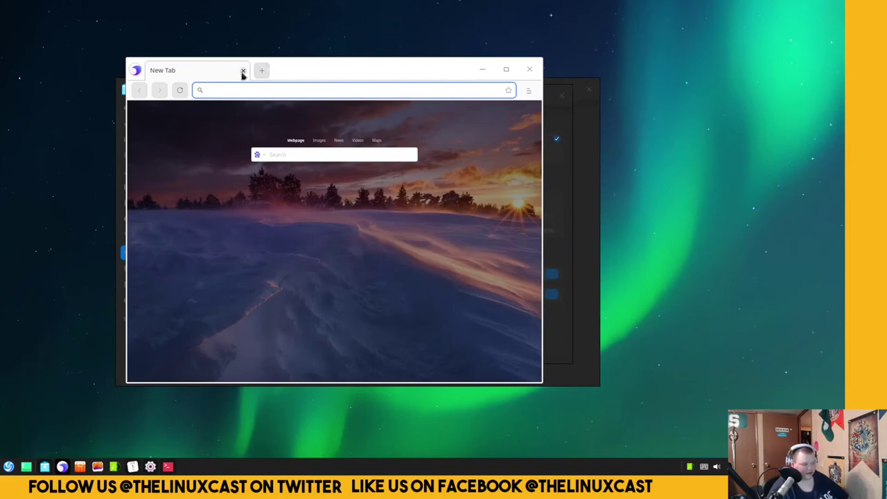
pyautogui.moveTo(406, 69); pyautogui.dragTo(302, 61)
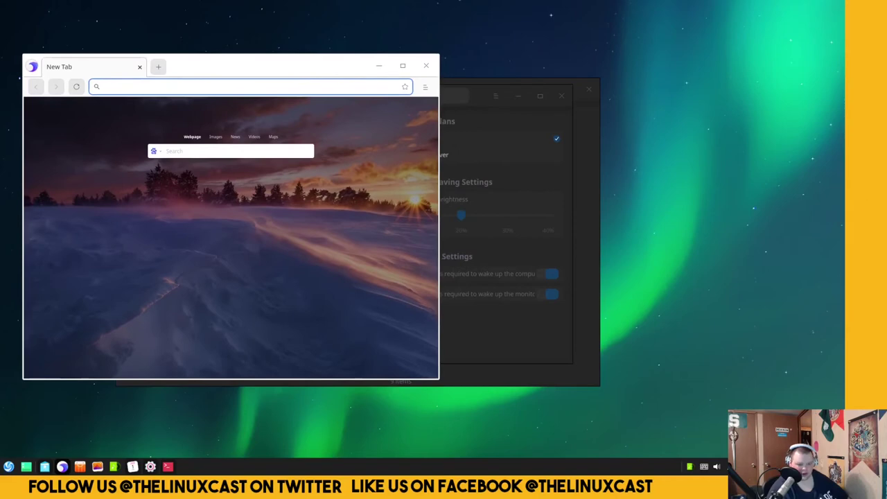
pyautogui.click(8, 466)
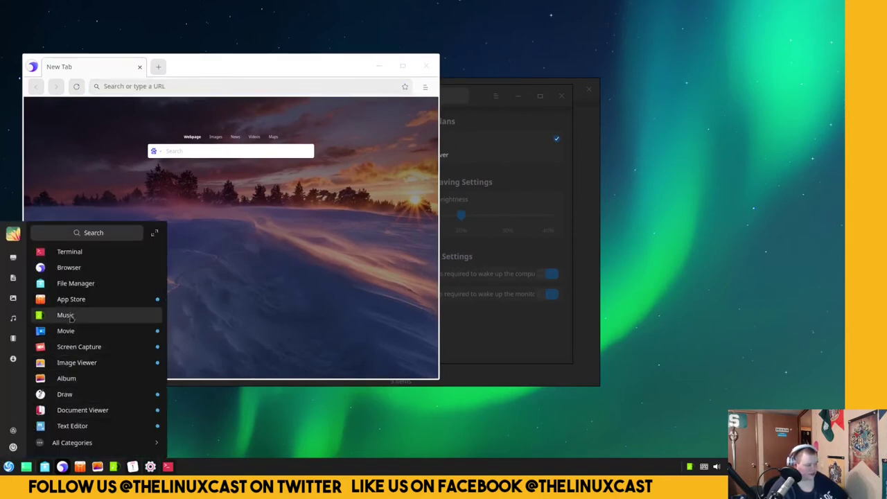
pyautogui.write('mail')
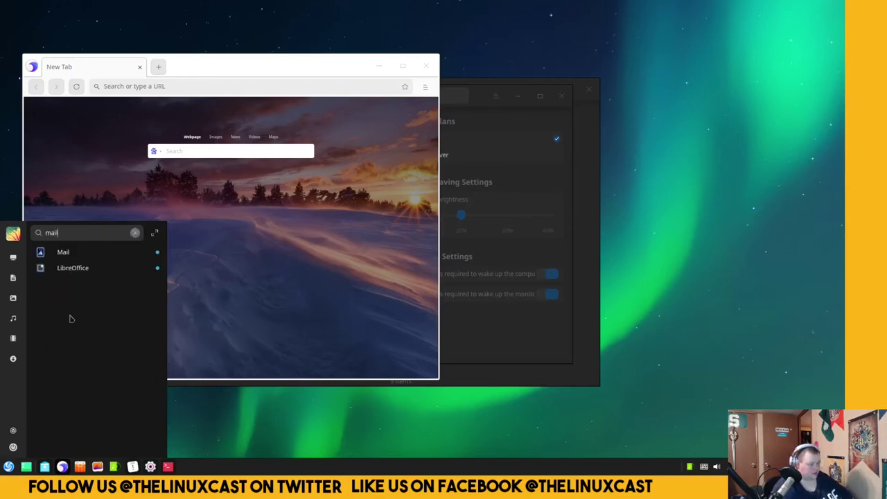
pyautogui.click(72, 254)
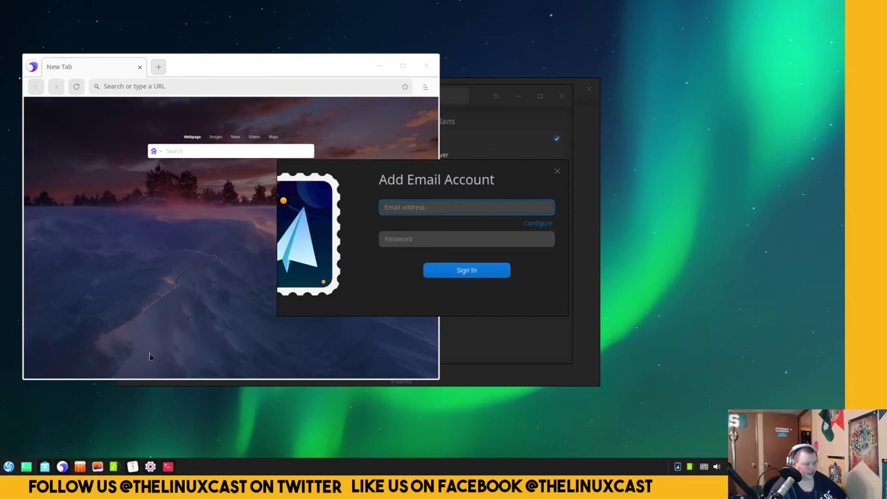
pyautogui.click(7, 466)
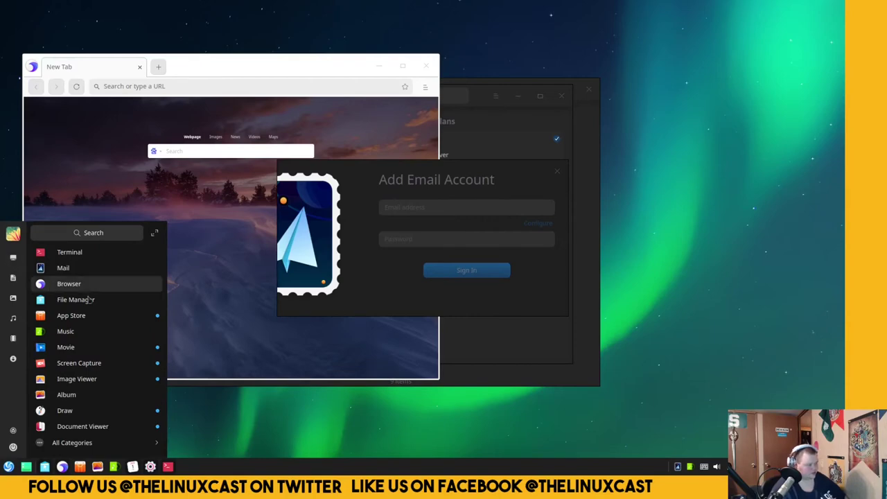
pyautogui.click(92, 349)
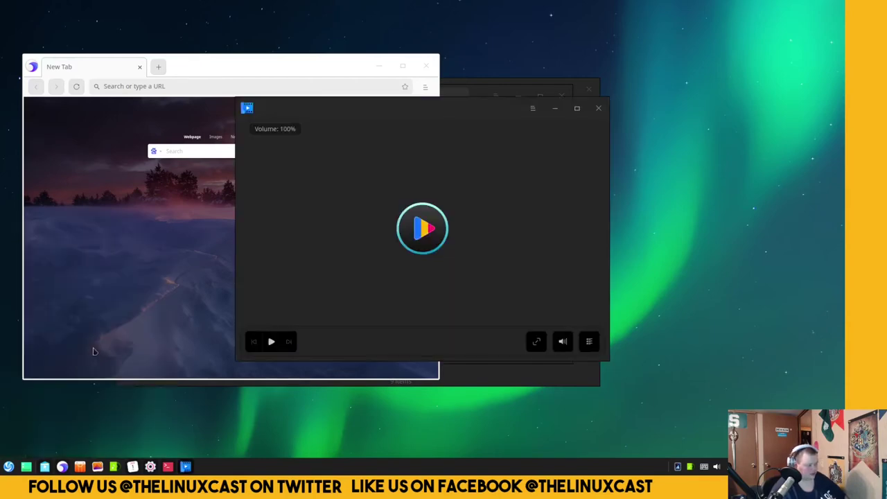
pyautogui.moveTo(392, 115); pyautogui.dragTo(461, 130)
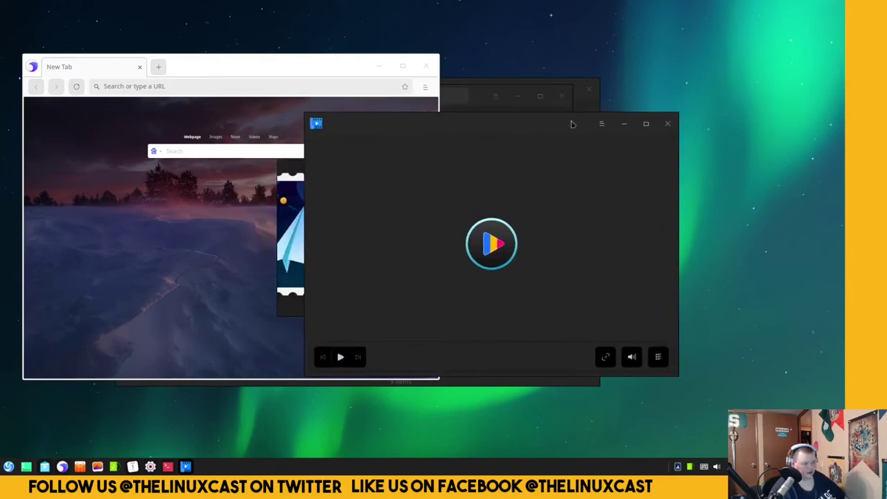
pyautogui.click(600, 123)
pyautogui.click(606, 205)
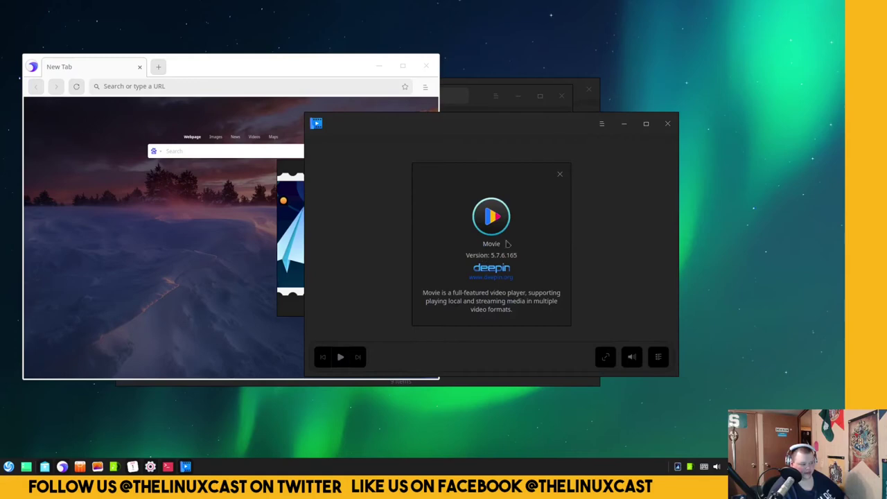
pyautogui.click(560, 177)
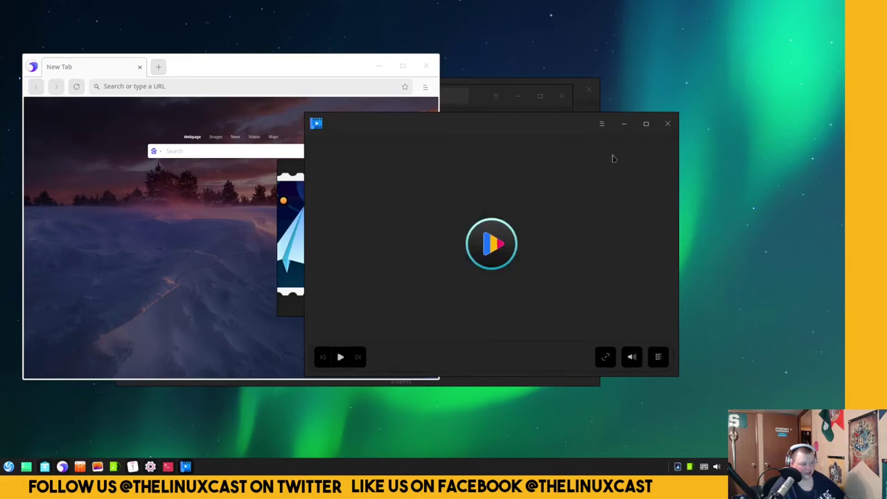
pyautogui.click(667, 124)
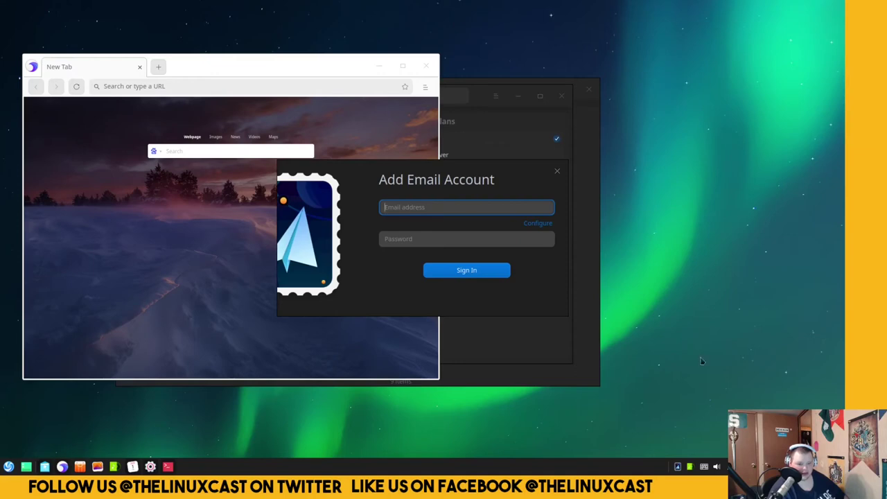
# Try launching Disk Manager via a 'disk' search, cancel authentication, and close Mail and the browser.
pyautogui.click(5, 469)
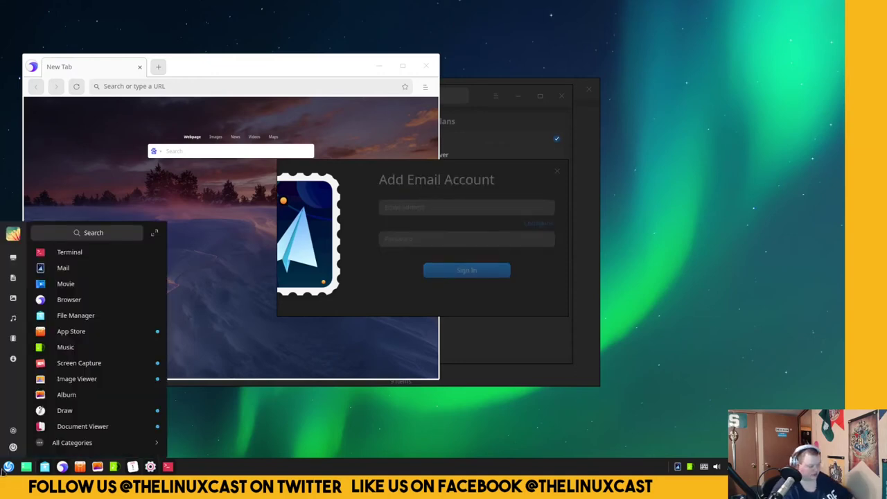
pyautogui.write('disks')
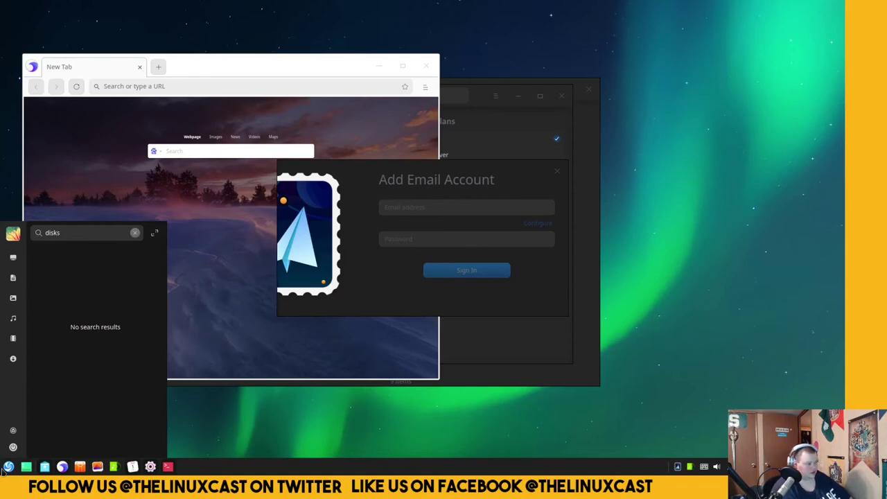
pyautogui.press('BackSpace')
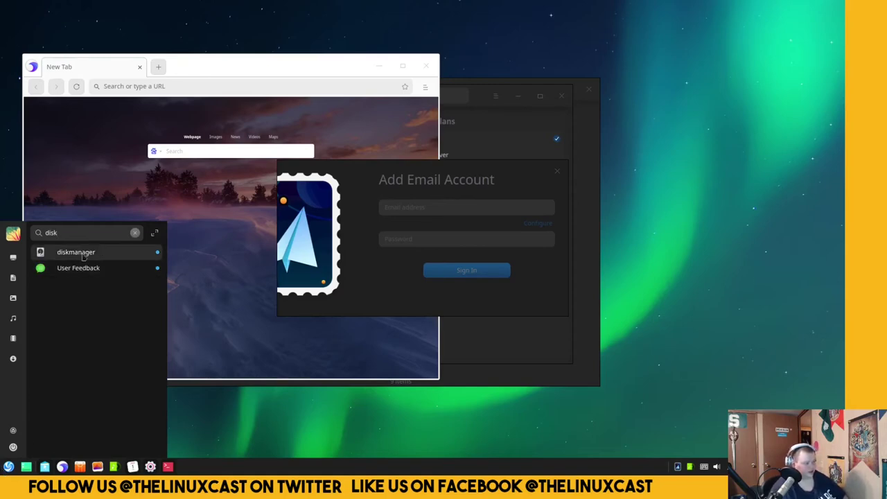
pyautogui.click(77, 254)
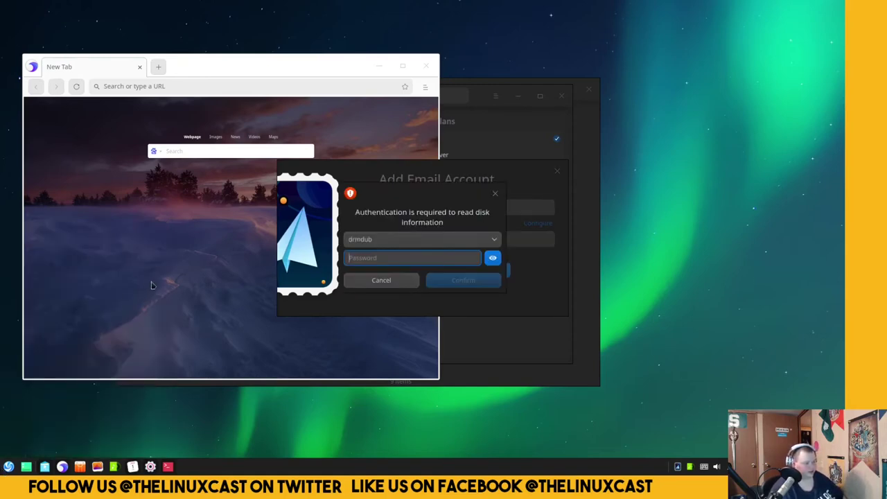
pyautogui.click(377, 279)
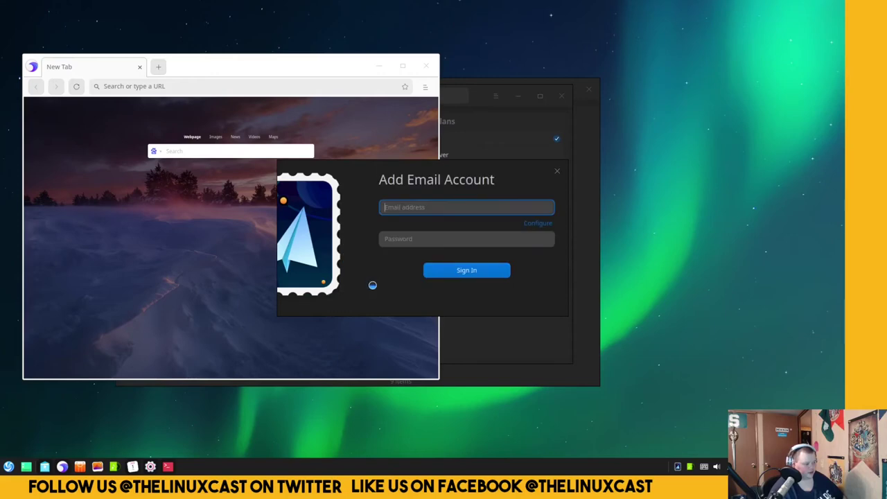
pyautogui.click(556, 171)
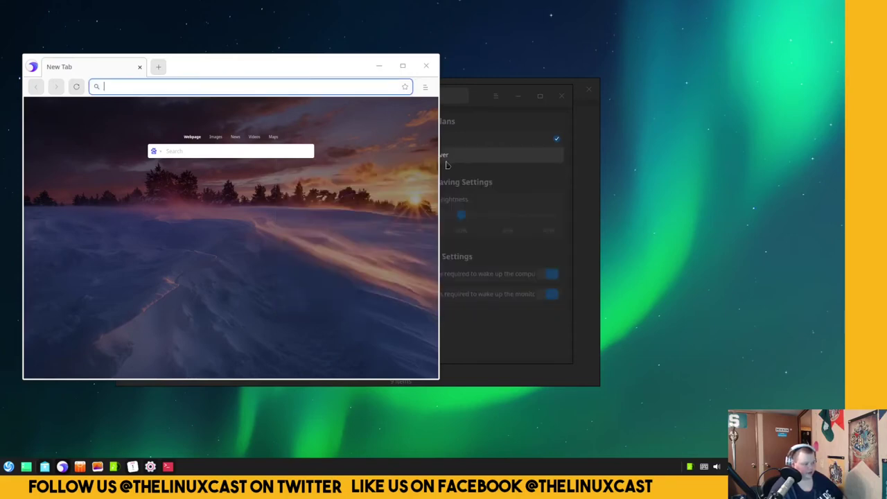
pyautogui.click(426, 66)
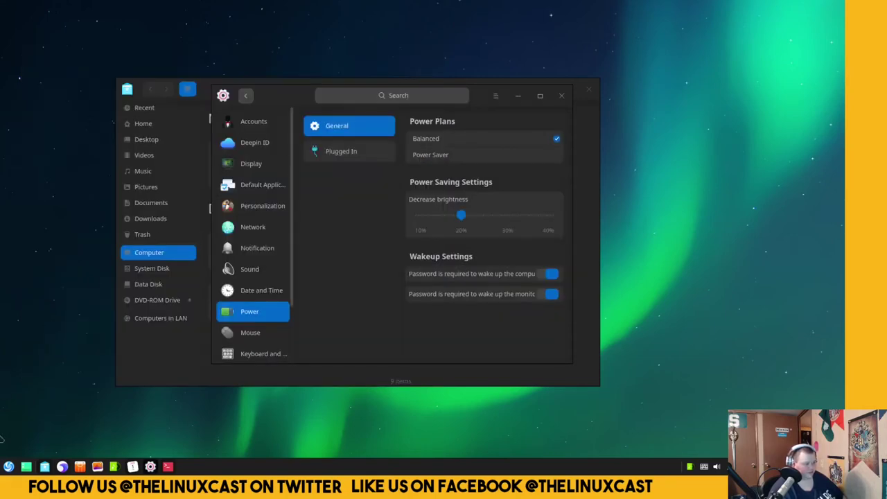
# Relaunch Disk Manager from a 'disk' launcher search and authenticate with the account password.
pyautogui.click(8, 467)
pyautogui.click(9, 467)
pyautogui.click(8, 467)
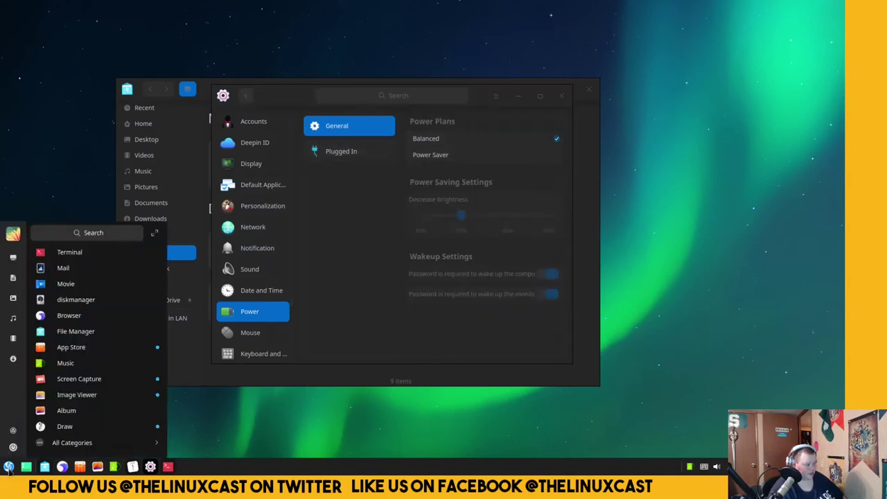
pyautogui.write('disk')
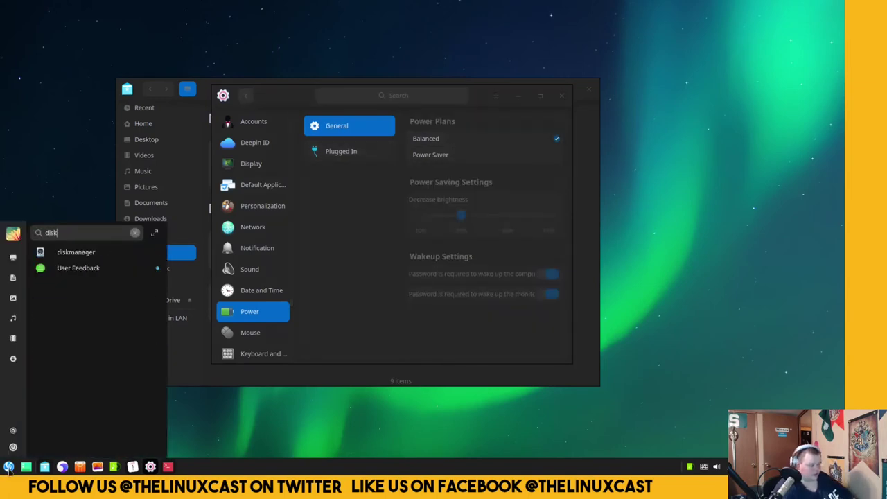
pyautogui.click(90, 252)
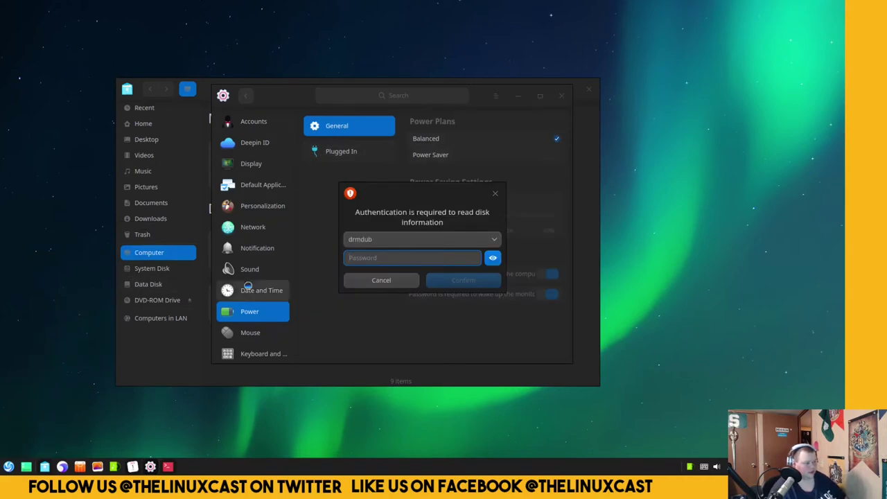
pyautogui.write('******')
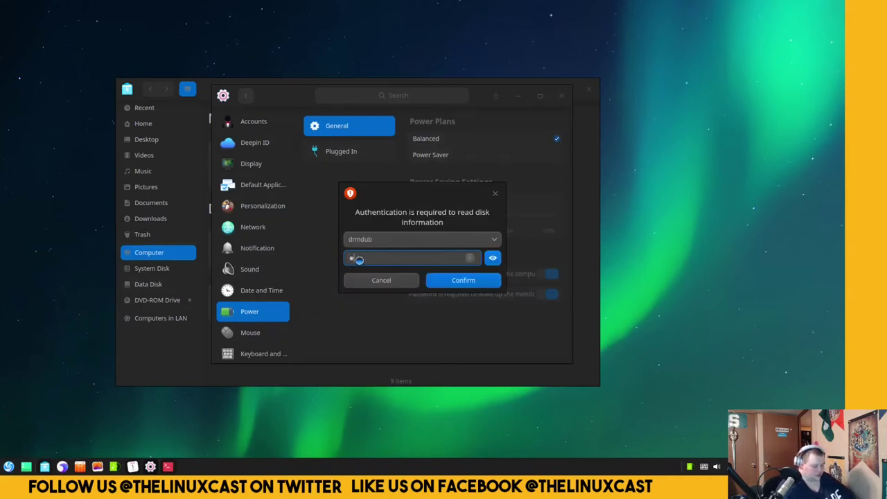
pyautogui.press('Return')
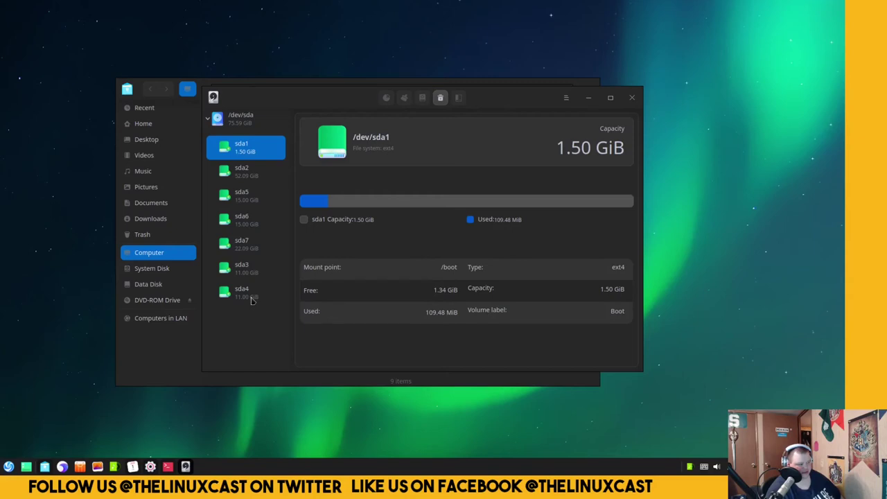
# Inspect partitions sda2, sda5, sda6, sda7, sda3 and swap sda4 in turn.
pyautogui.click(248, 175)
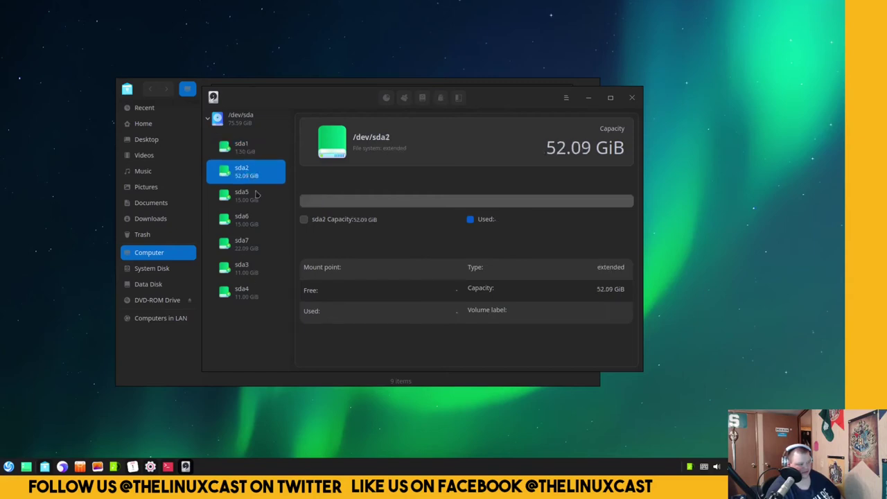
pyautogui.click(258, 199)
pyautogui.click(254, 227)
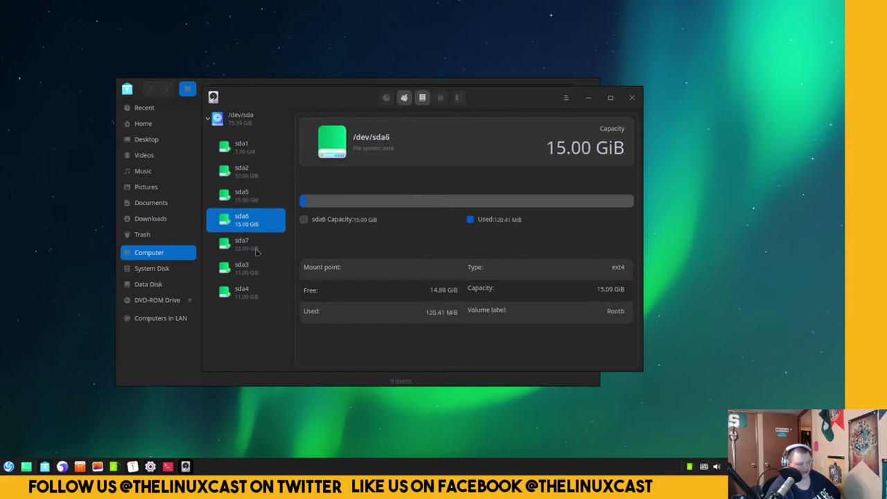
pyautogui.click(256, 252)
pyautogui.click(255, 271)
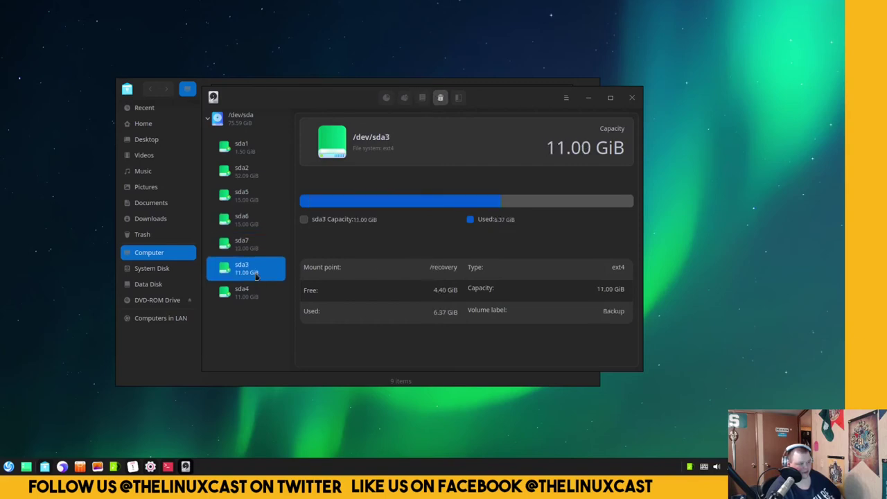
pyautogui.click(253, 294)
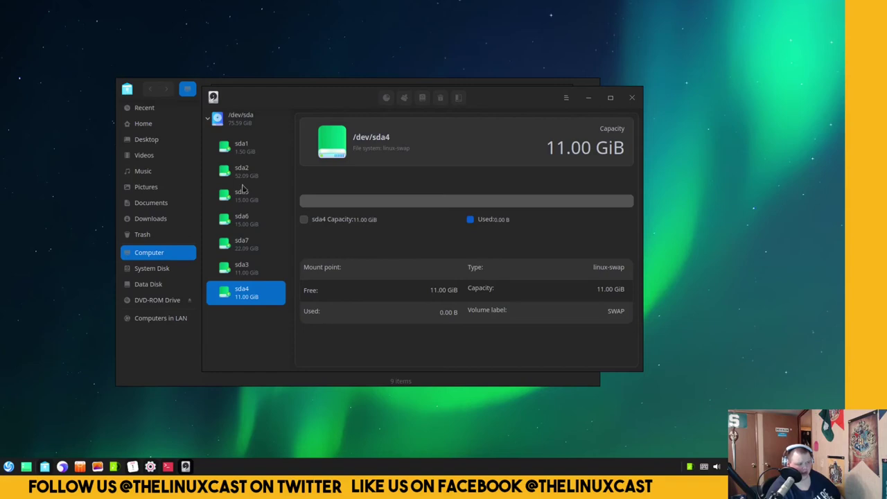
# Recheck sda3, sda7, sda6, sda5, sda2 and boot sda1, ending on sda3 at /recovery.
pyautogui.click(257, 273)
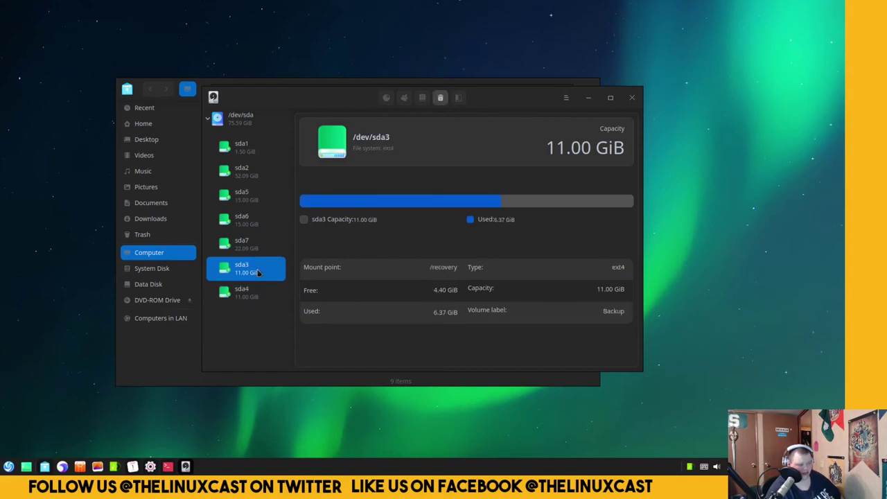
pyautogui.click(256, 247)
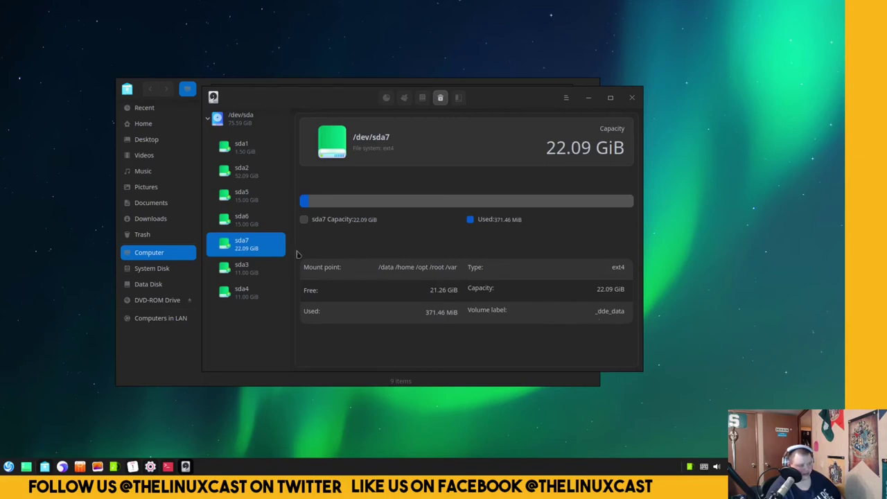
pyautogui.click(253, 225)
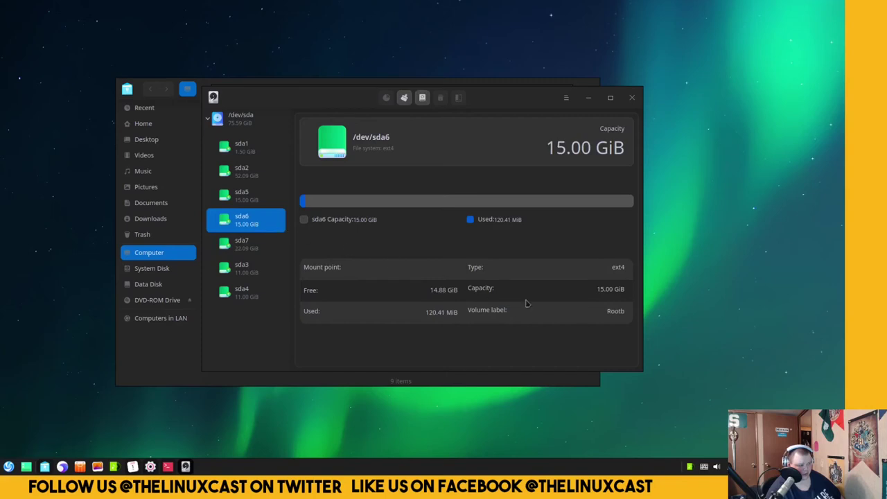
pyautogui.click(259, 201)
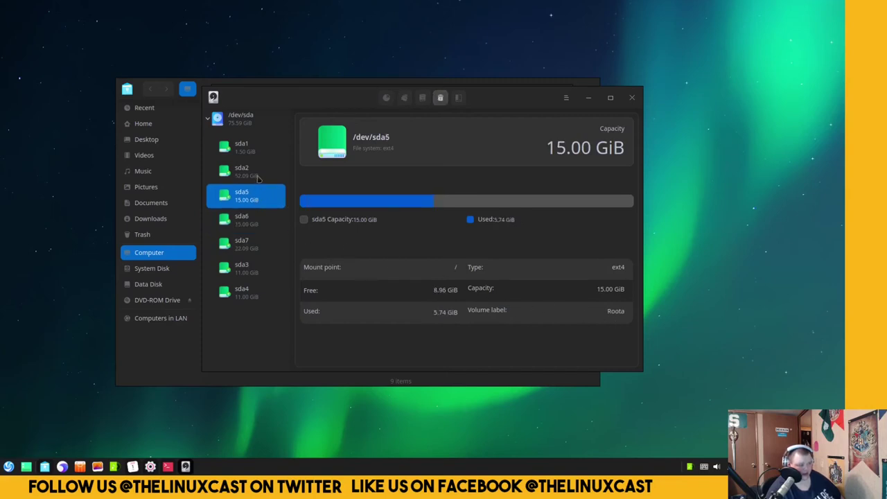
pyautogui.click(258, 177)
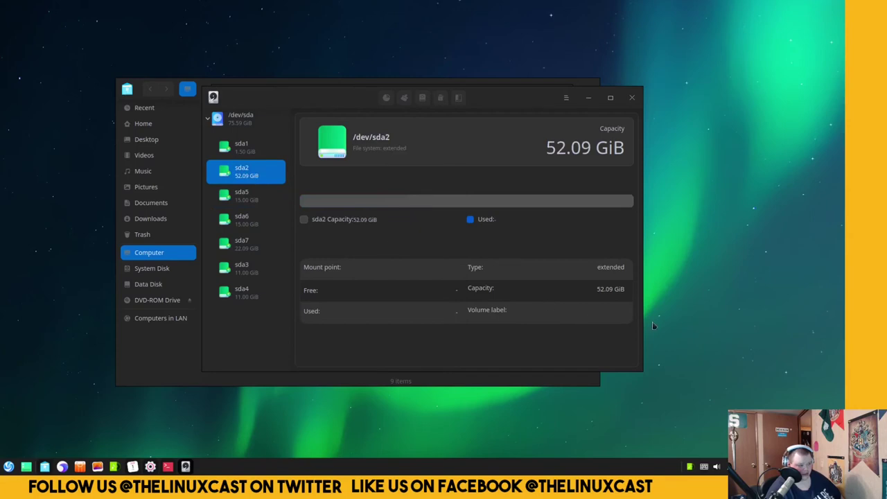
pyautogui.click(255, 158)
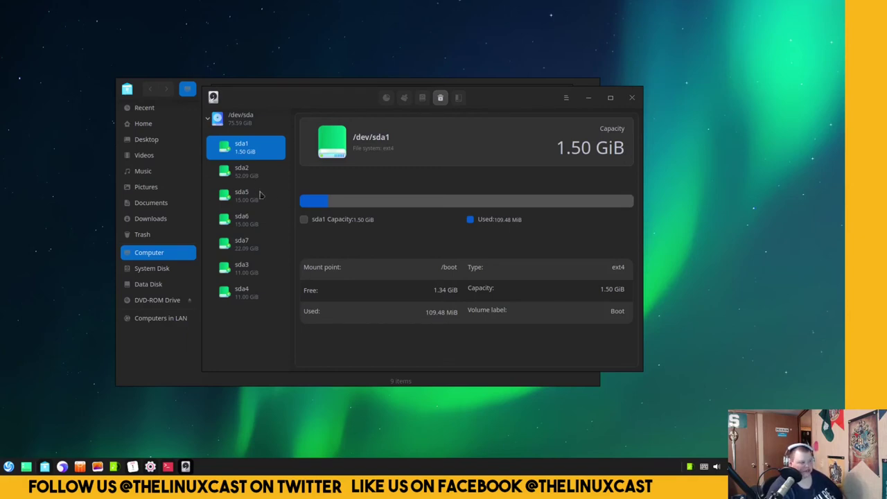
pyautogui.click(262, 273)
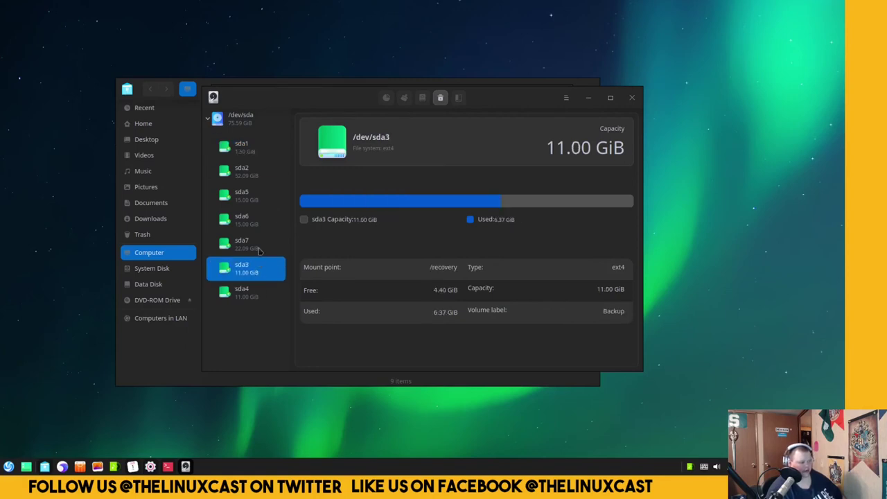
pyautogui.click(260, 246)
pyautogui.click(263, 263)
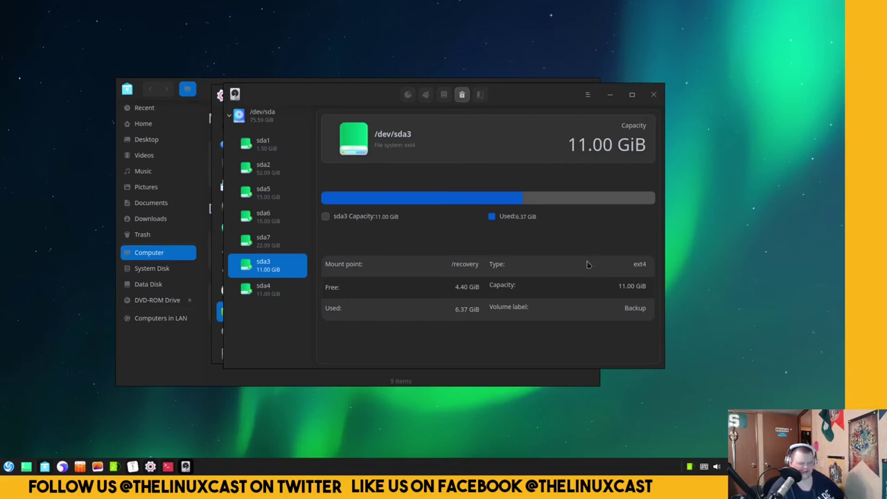
# Close Disk Manager, revealing Control Center's Power page with the Balanced plan active.
pyautogui.click(652, 95)
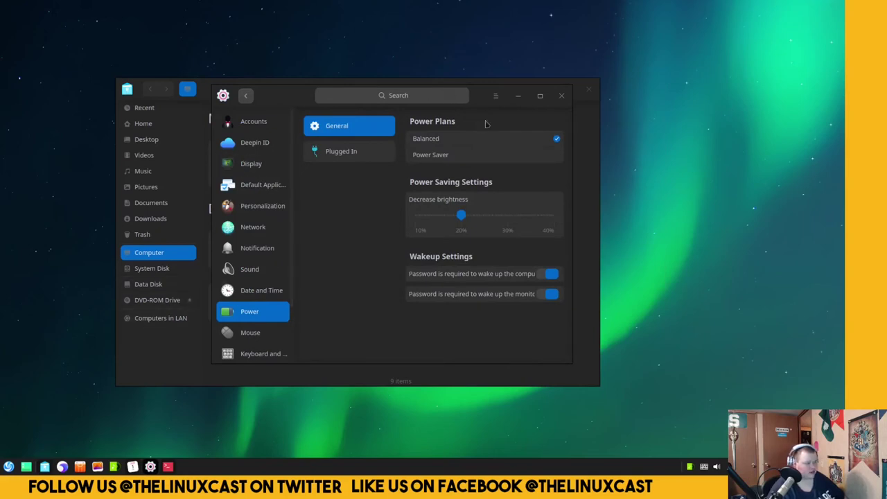
# Move the Control Center aside and close it, then shift the file manager window right.
pyautogui.moveTo(480, 106); pyautogui.dragTo(505, 143)
pyautogui.click(585, 134)
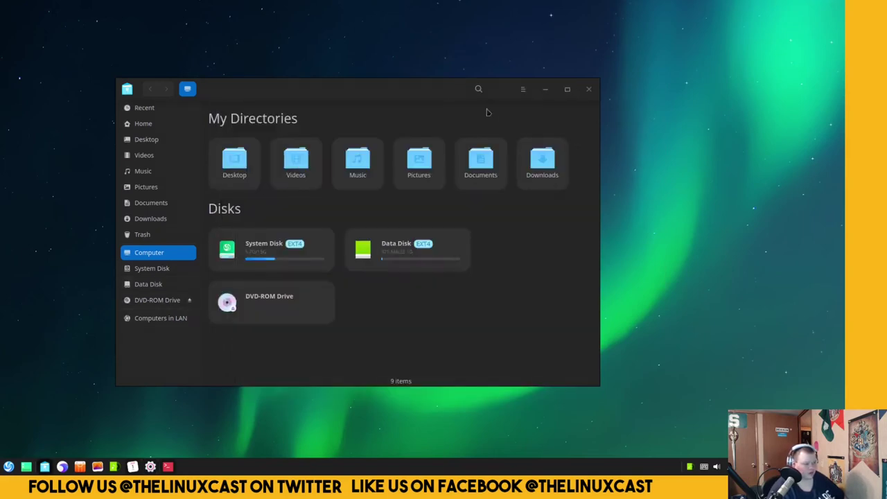
pyautogui.moveTo(402, 89); pyautogui.dragTo(537, 89)
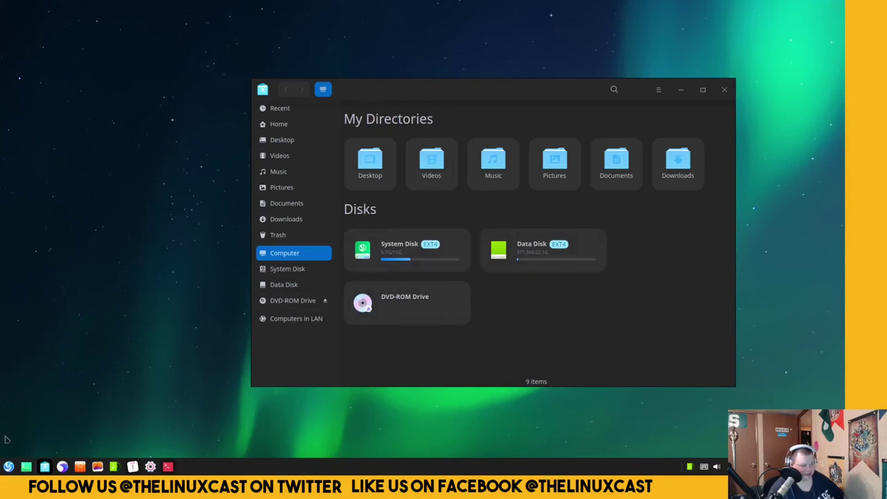
# Launch the disk manager by searching 'dis' in the launcher and authenticating with the password.
pyautogui.click(3, 471)
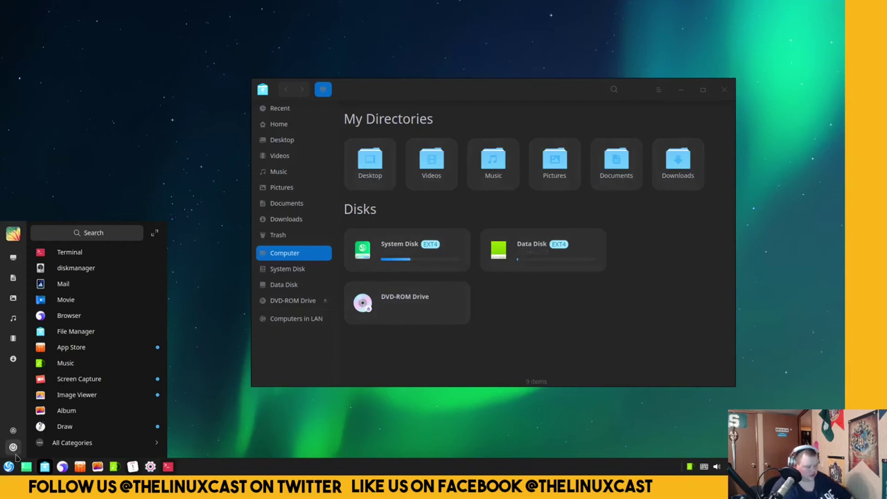
pyautogui.write('disk')
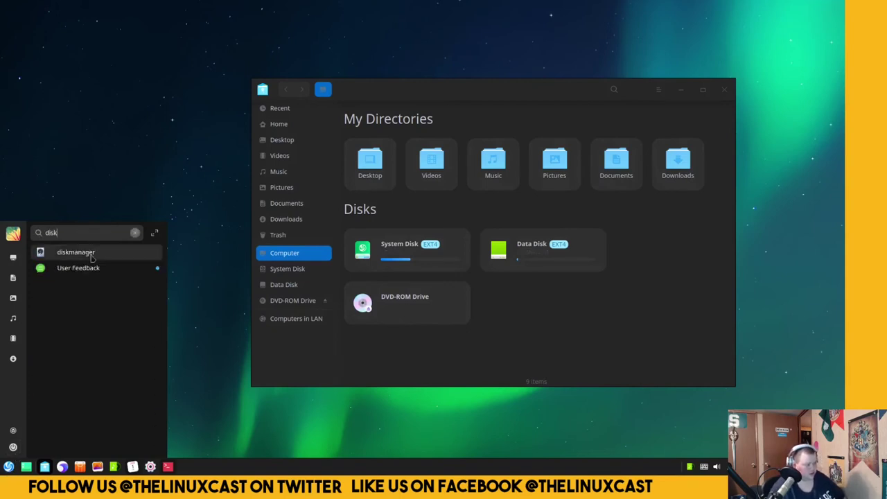
pyautogui.click(91, 254)
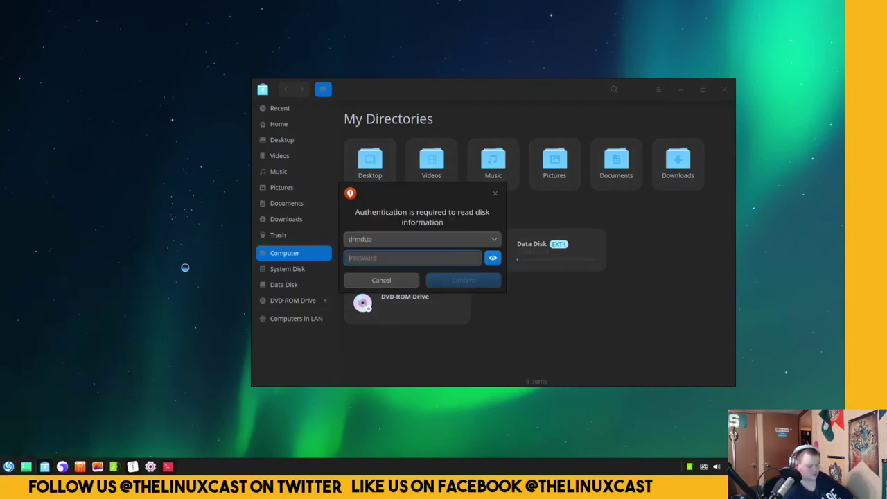
pyautogui.write('••••')
pyautogui.press('Return')
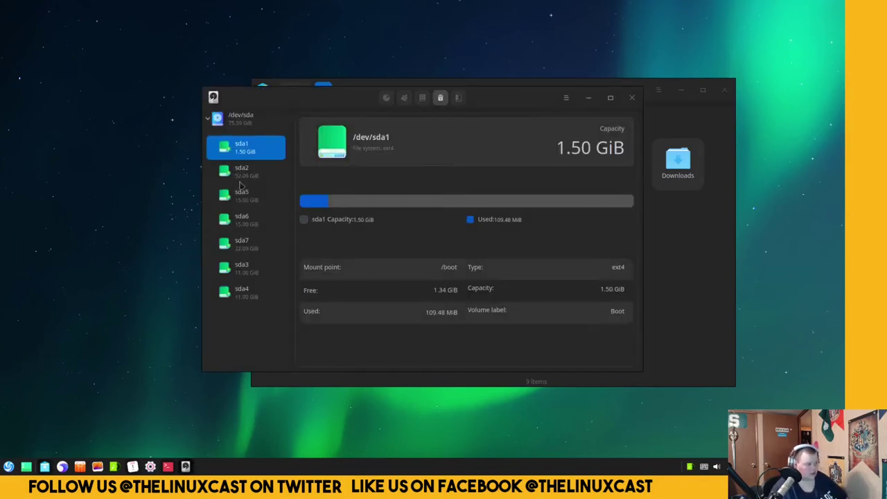
# Show sda2's 52.09 GiB extended partition details with Disk Manager placed left of the file manager.
pyautogui.click(247, 180)
pyautogui.moveTo(511, 102); pyautogui.dragTo(269, 119)
pyautogui.click(648, 329)
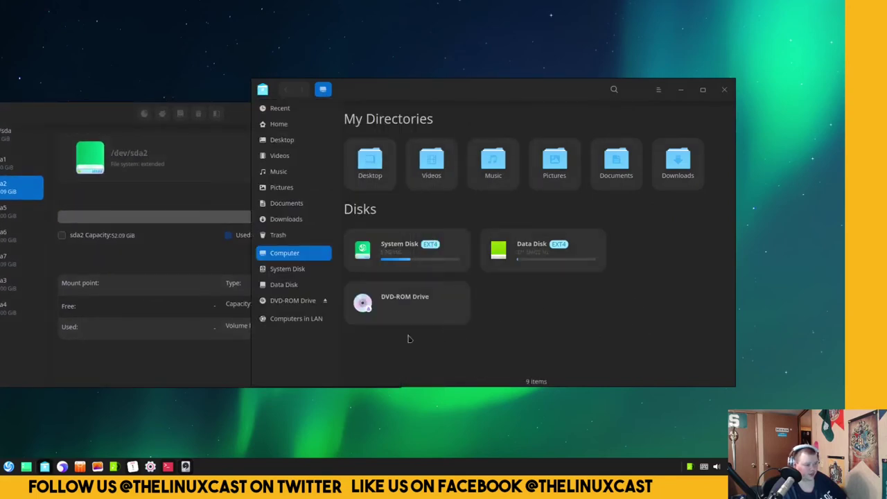
pyautogui.click(302, 270)
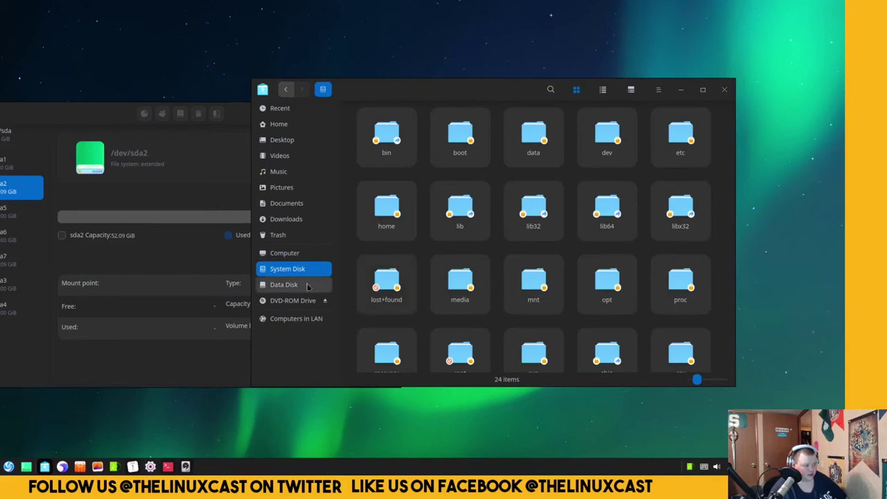
pyautogui.click(297, 288)
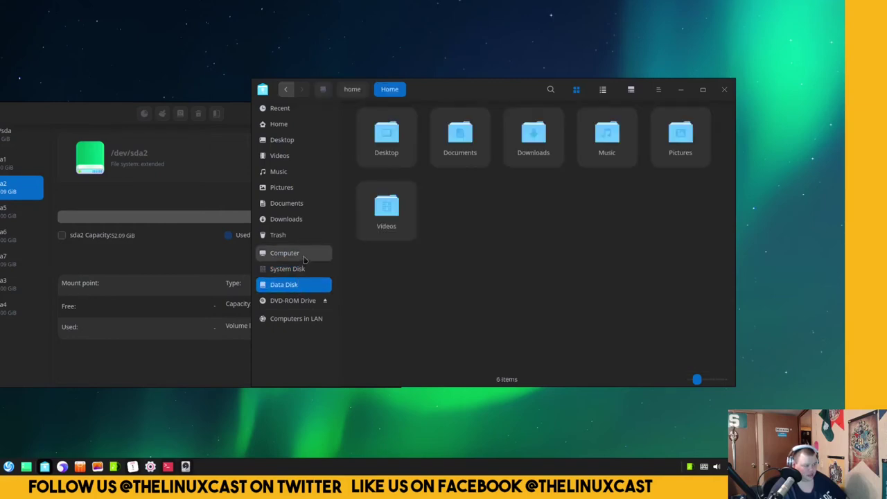
pyautogui.rightClick(616, 260)
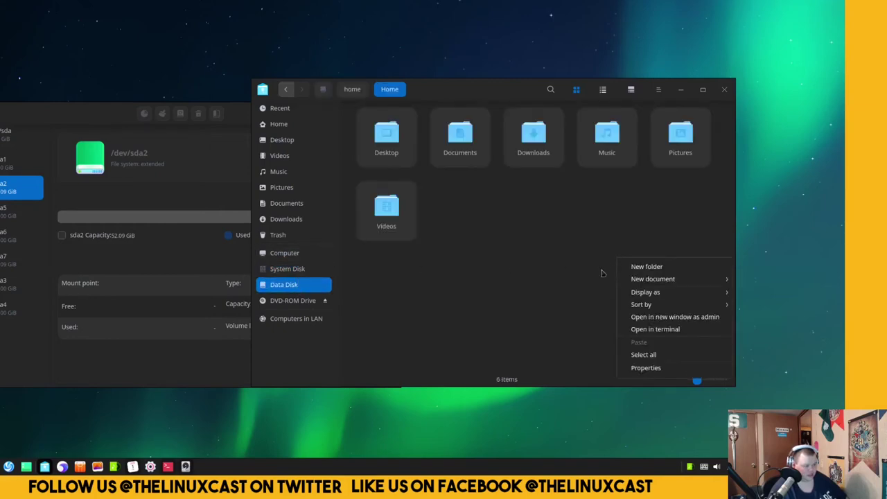
pyautogui.click(648, 367)
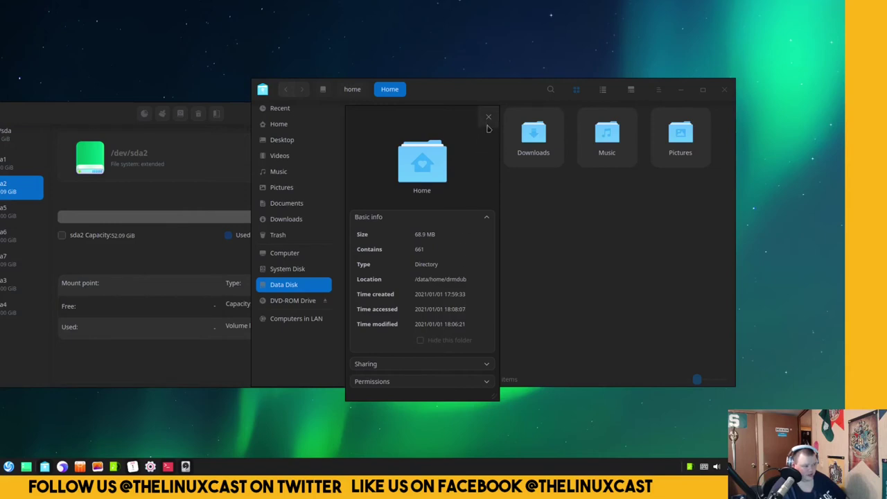
pyautogui.click(489, 119)
pyautogui.click(286, 253)
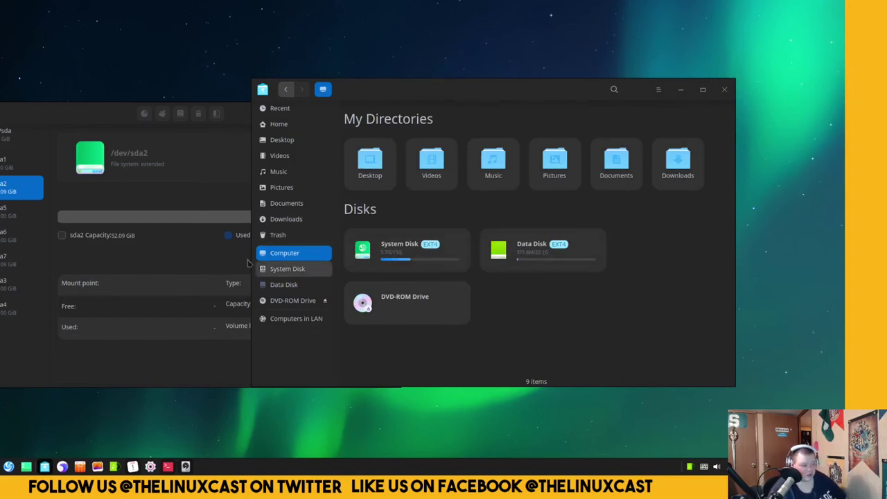
# Compare sda5 and sda6, then show sda7's 22.09 GiB /data and /home details beside the file manager.
pyautogui.moveTo(88, 121); pyautogui.dragTo(202, 138)
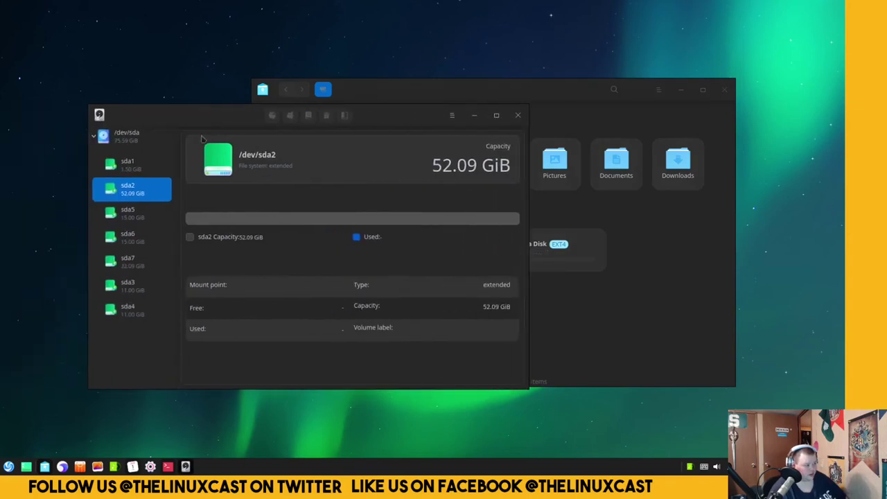
pyautogui.click(139, 216)
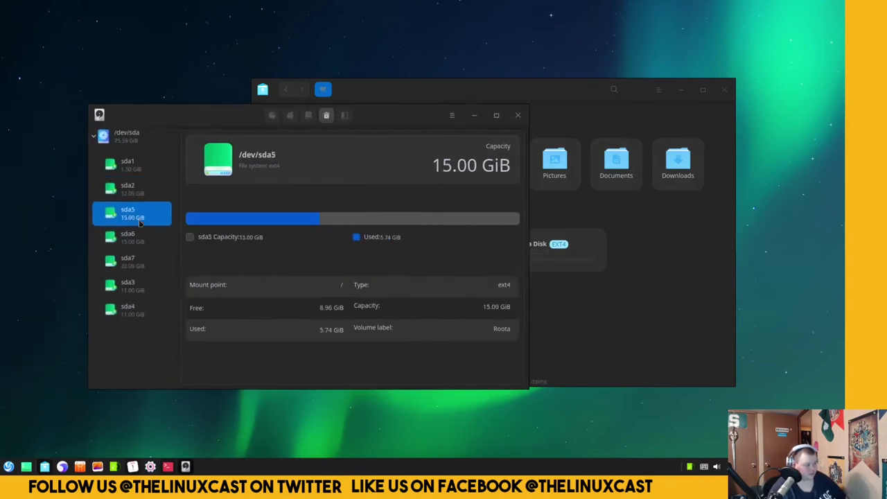
pyautogui.click(142, 236)
pyautogui.click(145, 223)
pyautogui.click(140, 263)
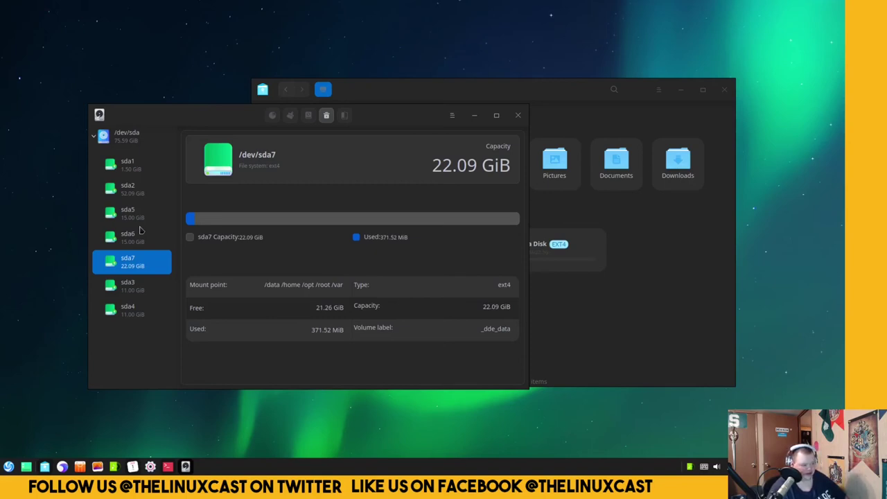
pyautogui.moveTo(386, 120); pyautogui.dragTo(335, 123)
pyautogui.click(612, 260)
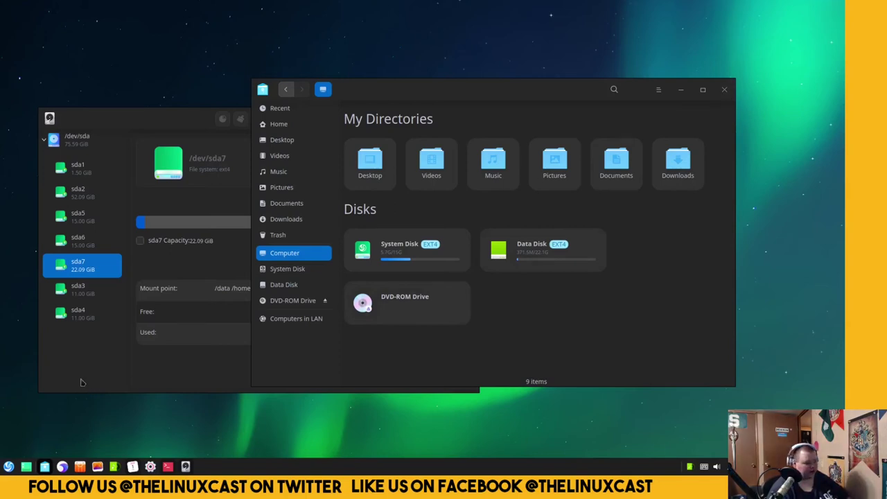
# Load the Google homepage from google.com in the browser.
pyautogui.click(62, 467)
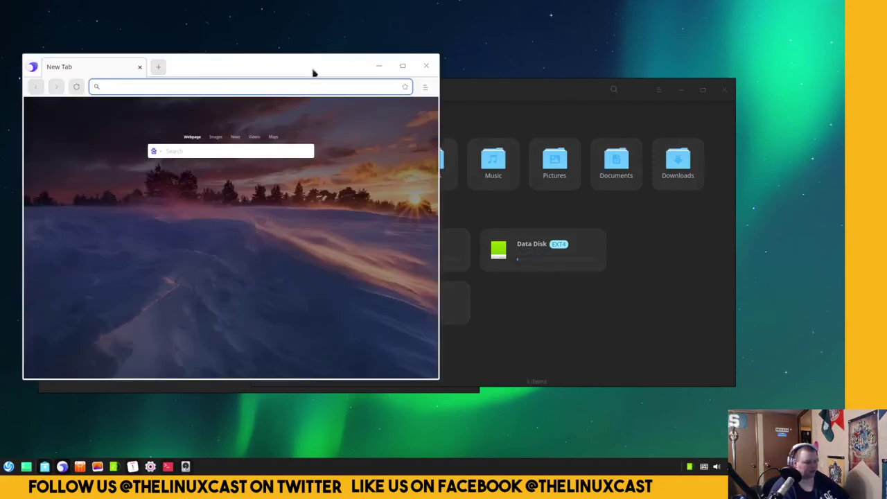
pyautogui.write('wh')
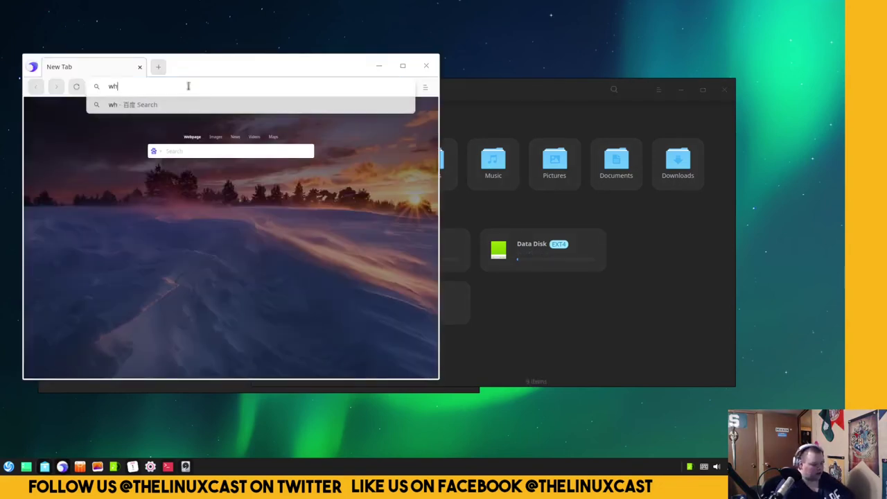
pyautogui.write('y does deepin')
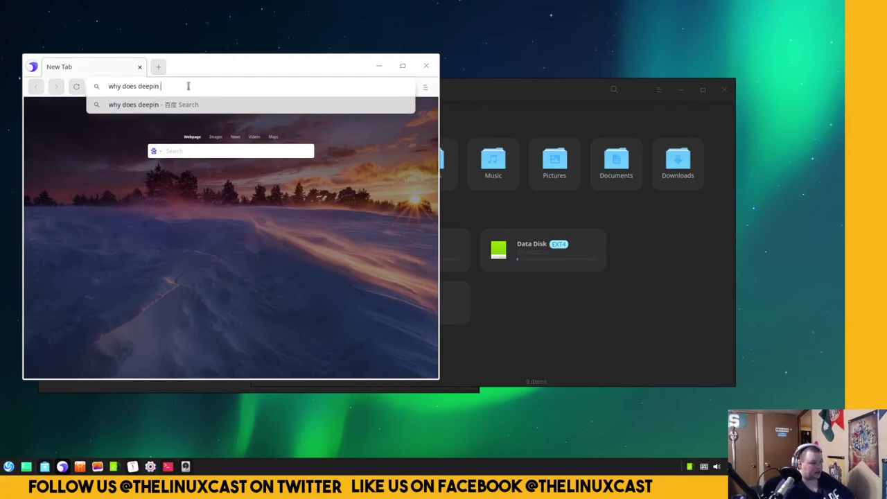
pyautogui.press('BackSpace')
pyautogui.press('BackSpace')
pyautogui.press('BackSpace')
pyautogui.press('BackSpace')
pyautogui.press('BackSpace')
pyautogui.press('BackSpace')
pyautogui.press('BackSpace')
pyautogui.press('BackSpace')
pyautogui.press('BackSpace')
pyautogui.press('BackSpace')
pyautogui.press('BackSpace')
pyautogui.press('BackSpace')
pyautogui.press('BackSpace')
pyautogui.press('BackSpace')
pyautogui.press('BackSpace')
pyautogui.write('g')
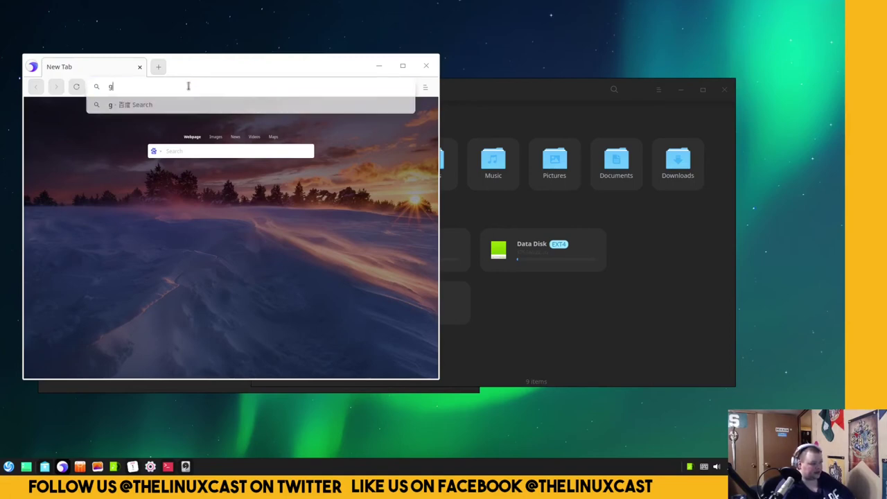
pyautogui.write('oogle.com')
pyautogui.press('Return')
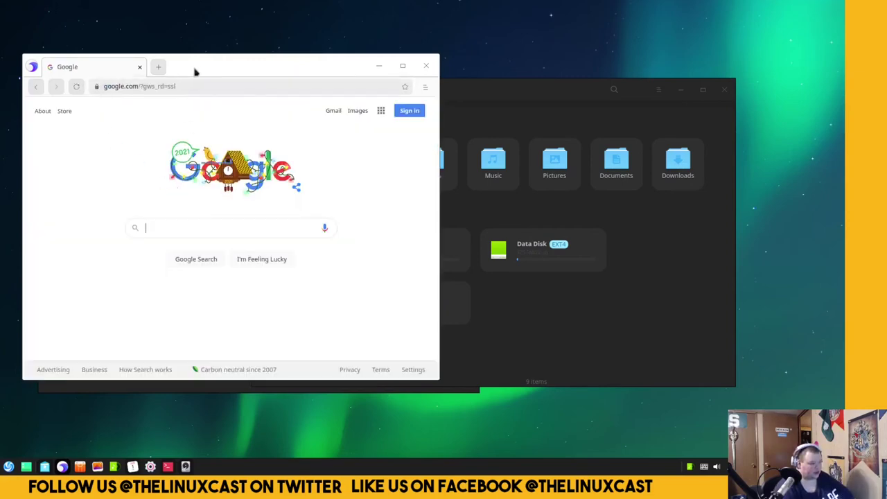
# Open a second tab, type 'searh', then close it to return to Google.
pyautogui.click(159, 67)
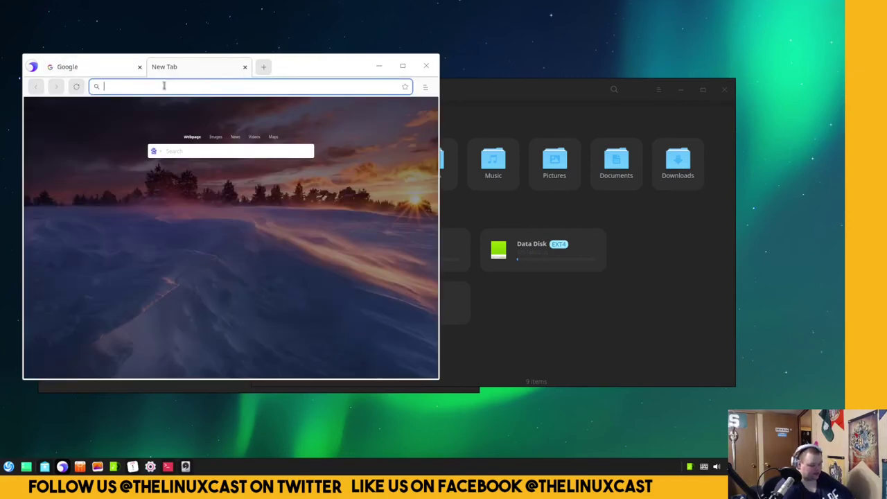
pyautogui.write('searh')
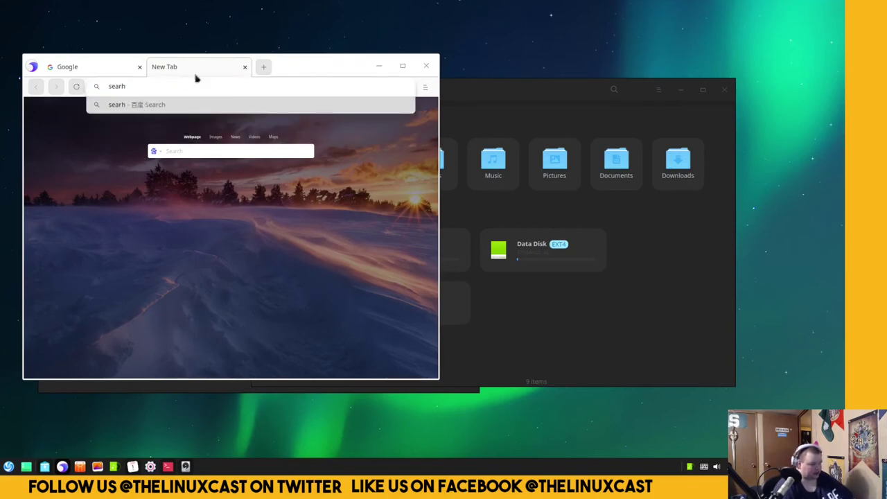
pyautogui.click(245, 67)
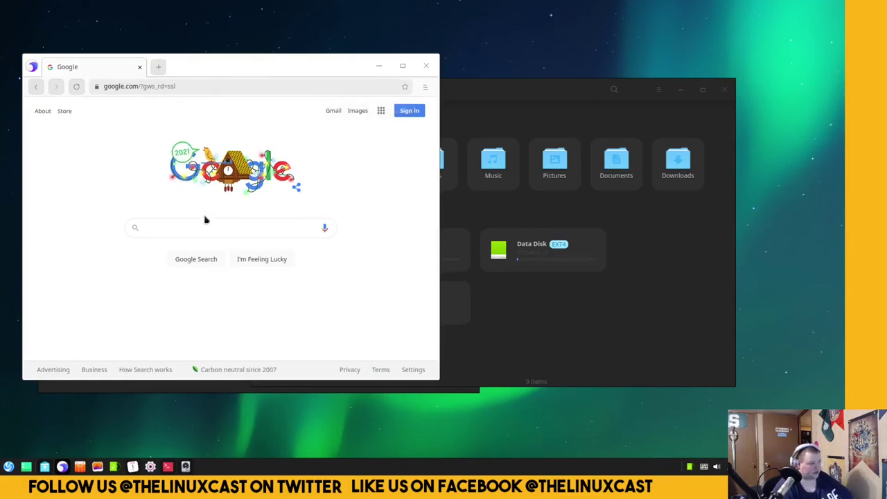
# Search Google for 'why does deepin have so many partions'.
pyautogui.click(174, 225)
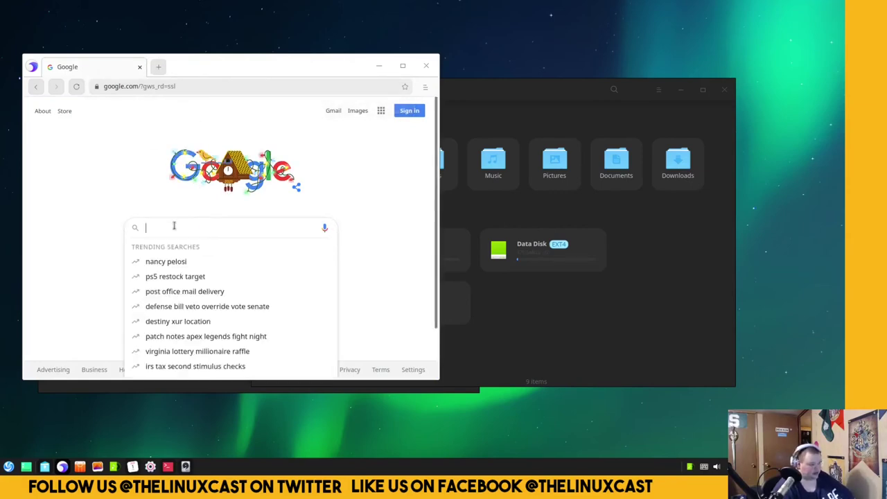
pyautogui.write('why does de')
pyautogui.write('e')
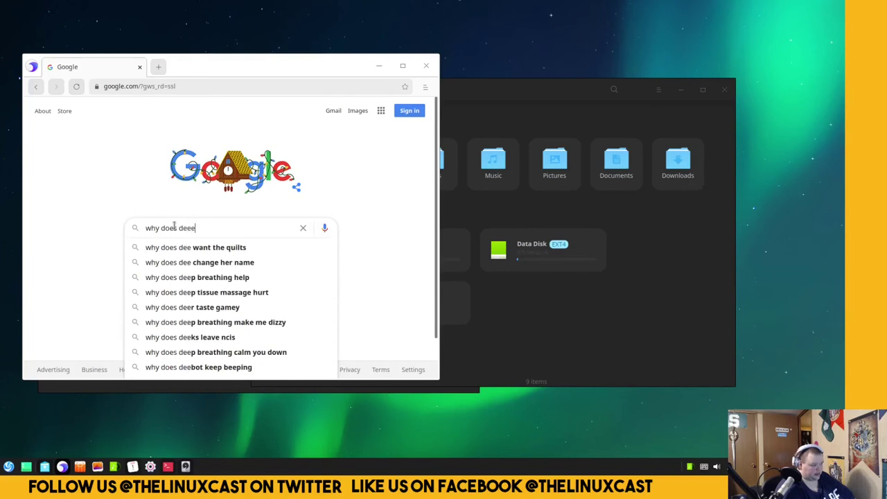
pyautogui.press('BackSpace')
pyautogui.write('pin part')
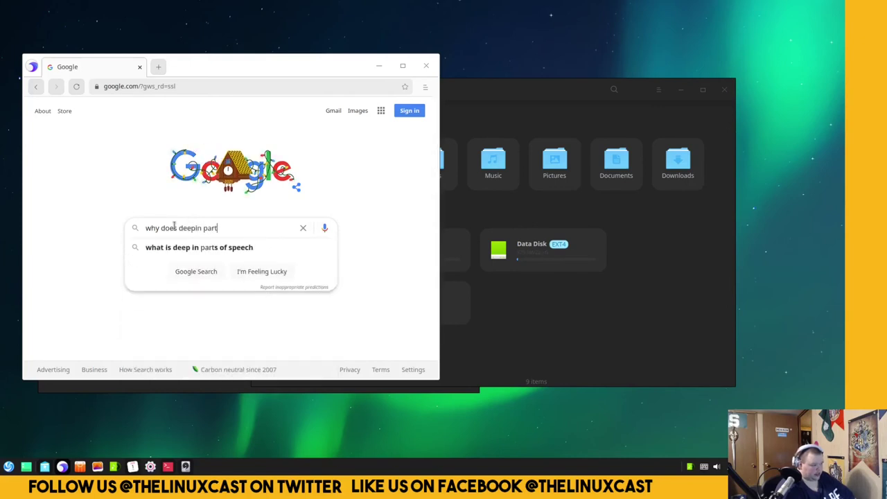
pyautogui.write('ition')
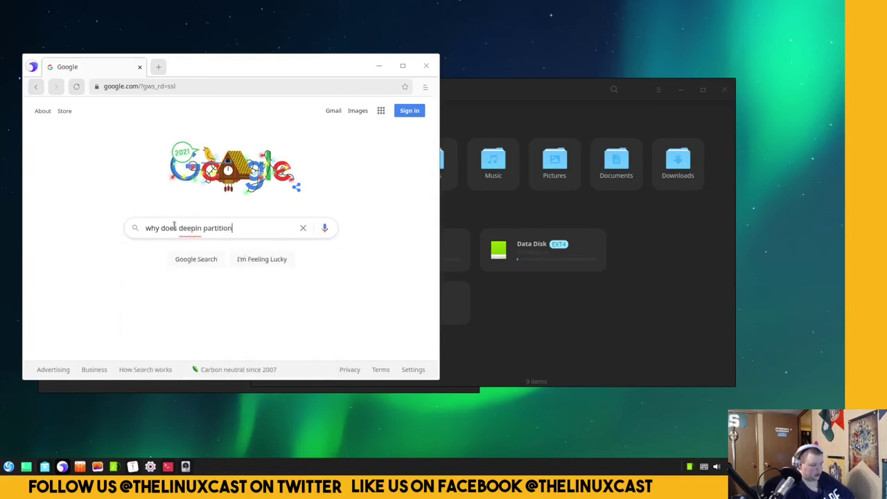
pyautogui.write(' have so')
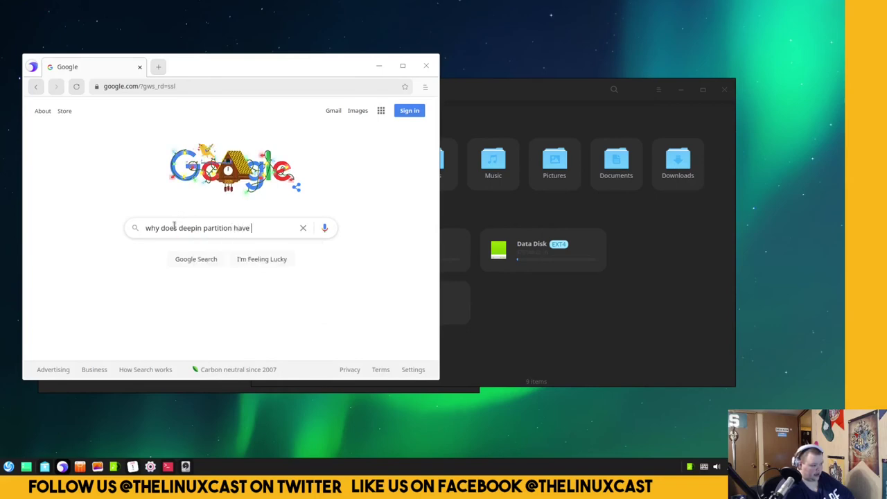
pyautogui.press('BackSpace')
pyautogui.press('BackSpace')
pyautogui.press('BackSpace')
pyautogui.press('BackSpace')
pyautogui.press('BackSpace')
pyautogui.press('BackSpace')
pyautogui.press('BackSpace')
pyautogui.press('BackSpace')
pyautogui.press('BackSpace')
pyautogui.press('BackSpace')
pyautogui.press('BackSpace')
pyautogui.press('BackSpace')
pyautogui.press('BackSpace')
pyautogui.press('BackSpace')
pyautogui.press('BackSpace')
pyautogui.press('BackSpace')
pyautogui.press('BackSpace')
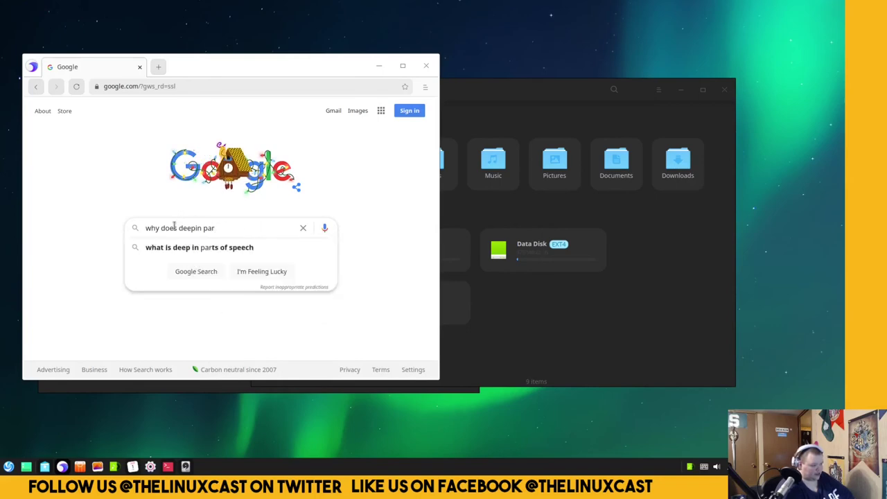
pyautogui.write('have so many partici')
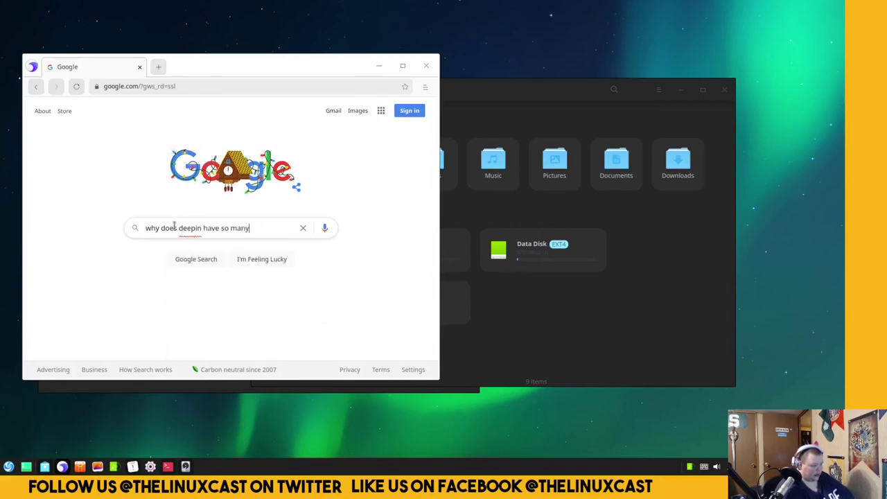
pyautogui.press('BackSpace')
pyautogui.press('BackSpace')
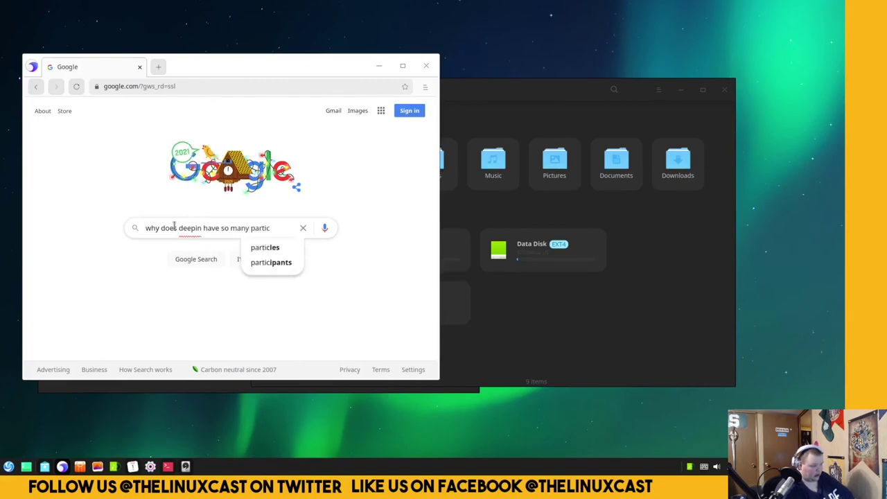
pyautogui.write('i')
pyautogui.press('BackSpace')
pyautogui.write('ons')
pyautogui.press('Return')
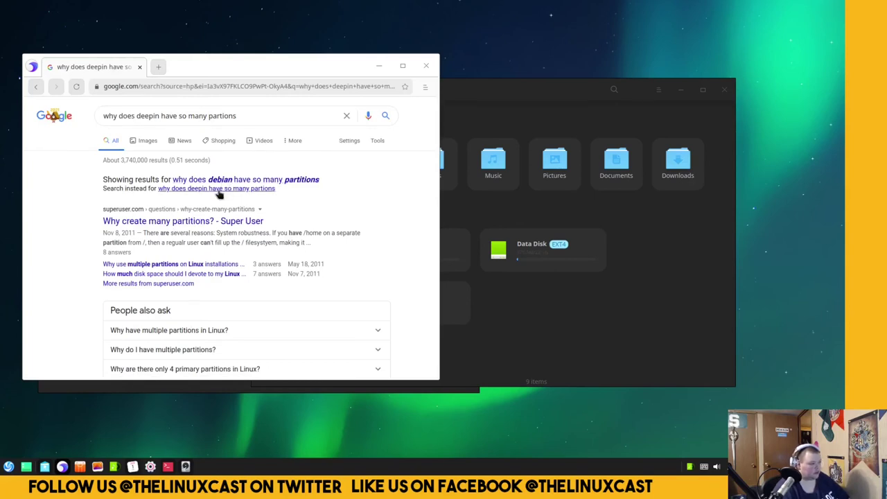
# Correct the query to 'why does deepin have so many partitions' and rerun the search.
pyautogui.click(219, 188)
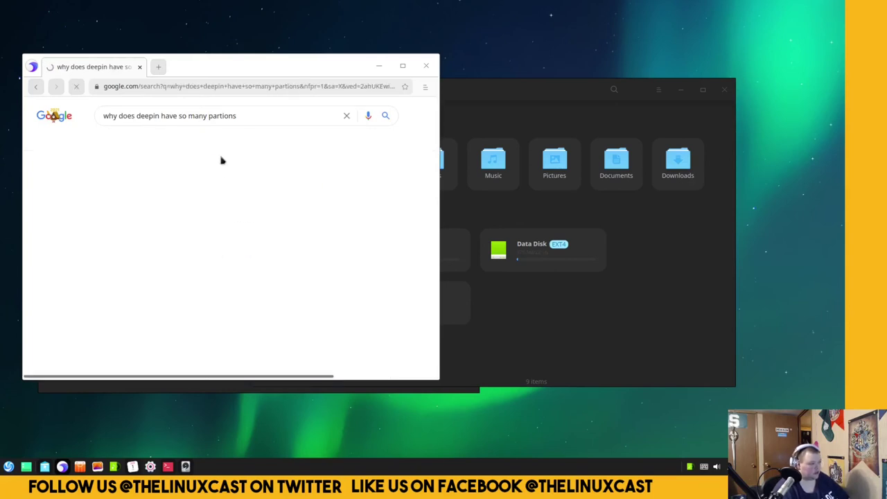
pyautogui.doubleClick(224, 116)
pyautogui.write('partitions')
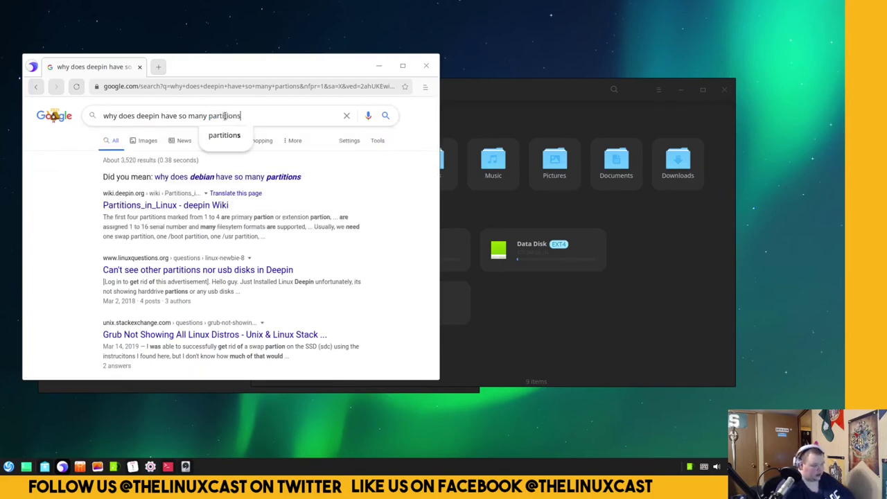
pyautogui.press('Return')
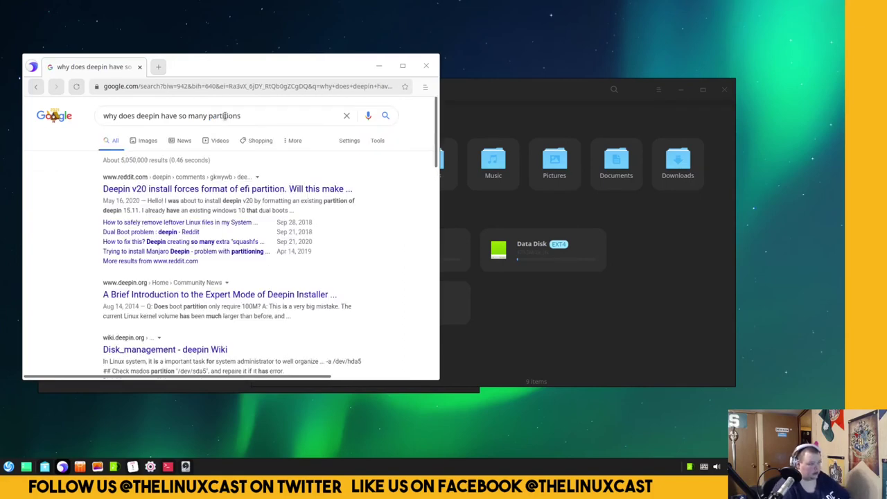
# Read the Reddit thread on Deepin v20 EFI partitions, then open the deepin wiki Disk_management result.
pyautogui.click(209, 189)
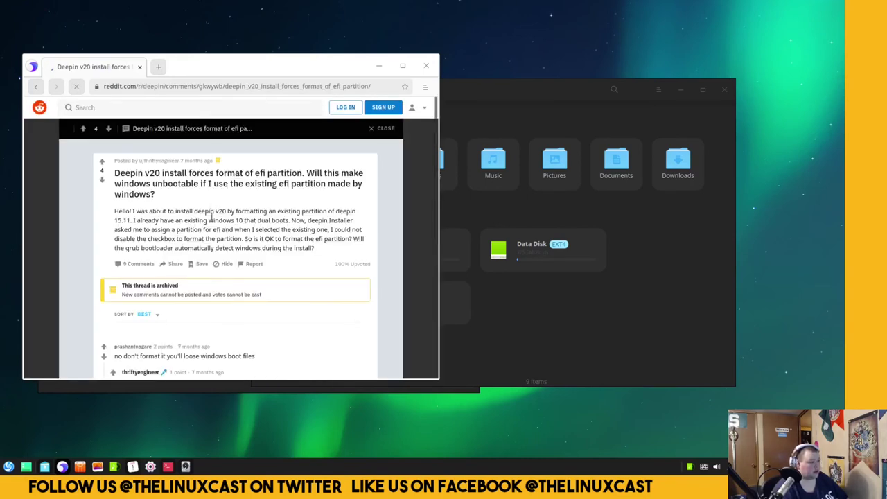
pyautogui.click(132, 157)
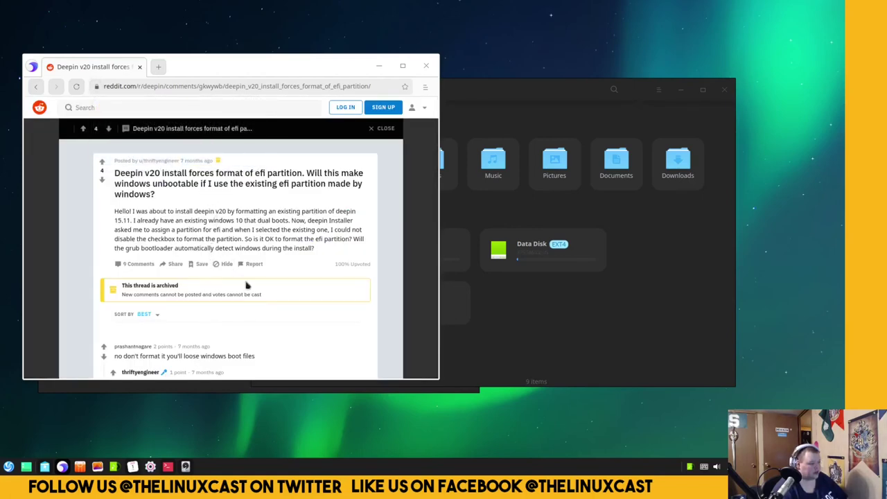
pyautogui.scroll(-3, 369, 334)
pyautogui.scroll(3, 370, 333)
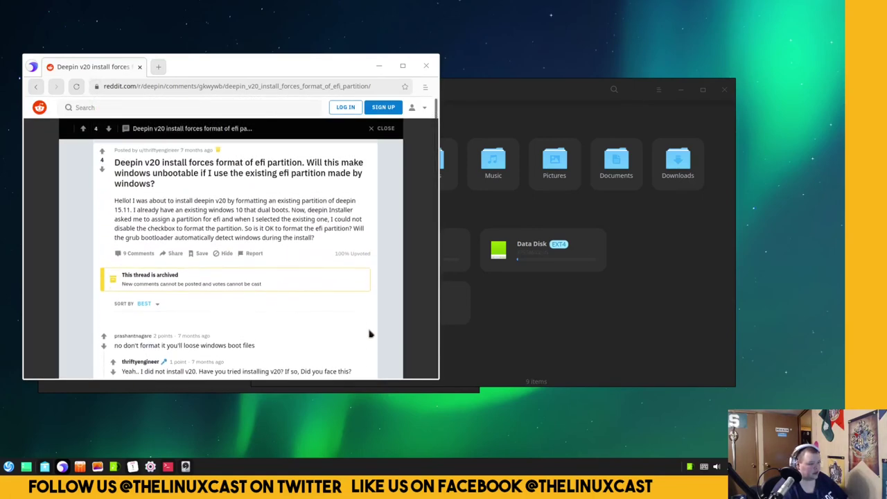
pyautogui.scroll(-3, 369, 333)
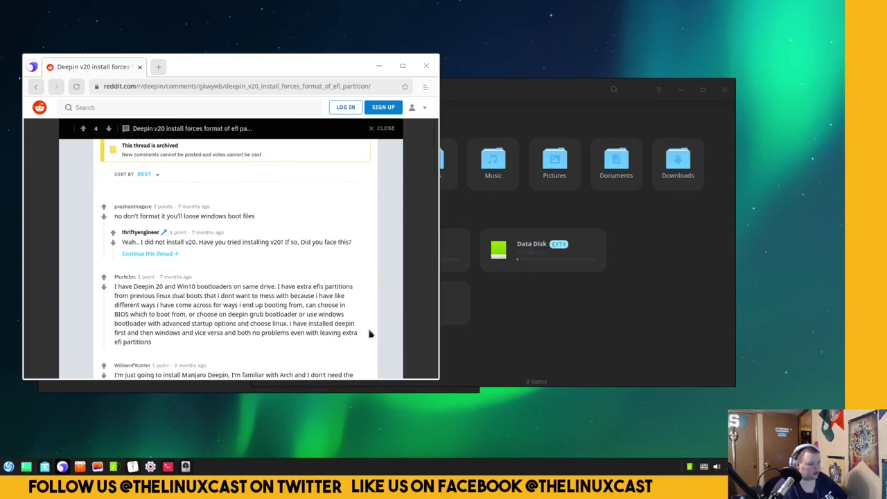
pyautogui.click(36, 87)
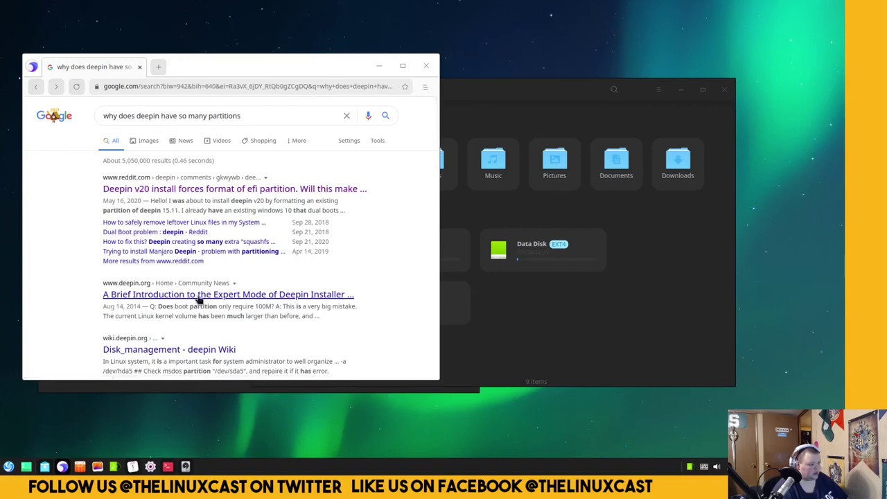
pyautogui.click(193, 352)
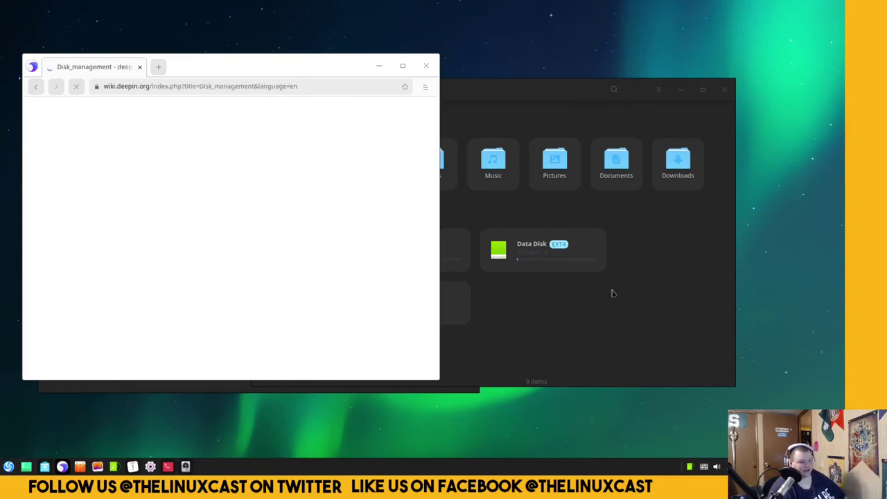
# Select System Disk in the file manager, maximize the window, then restore and reposition it.
pyautogui.click(615, 317)
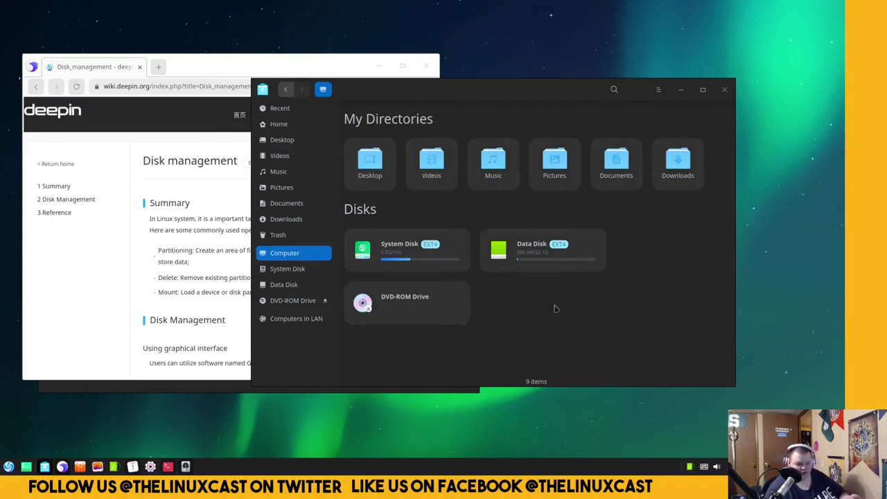
pyautogui.click(420, 252)
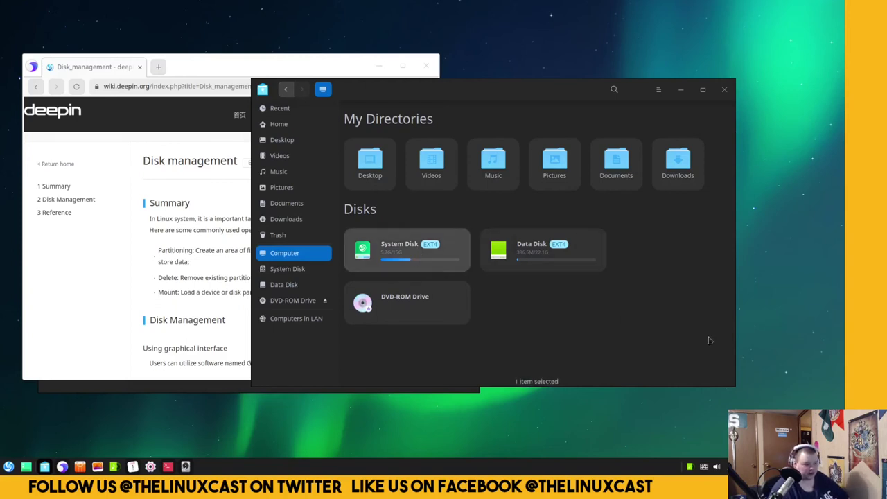
pyautogui.doubleClick(517, 89)
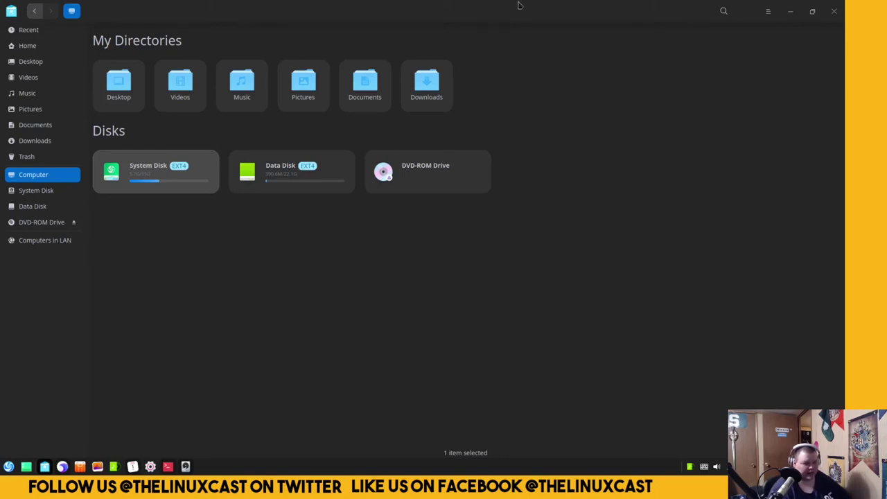
pyautogui.moveTo(518, 18); pyautogui.dragTo(493, 108)
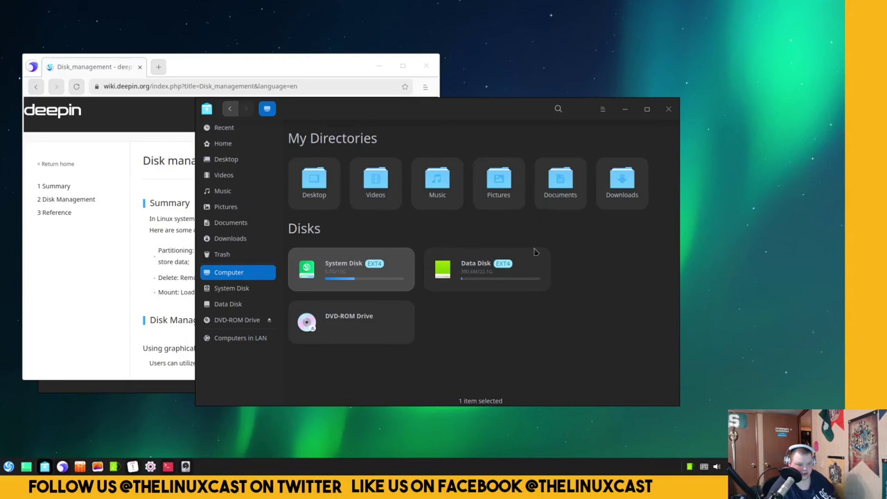
pyautogui.moveTo(470, 106); pyautogui.dragTo(491, 106)
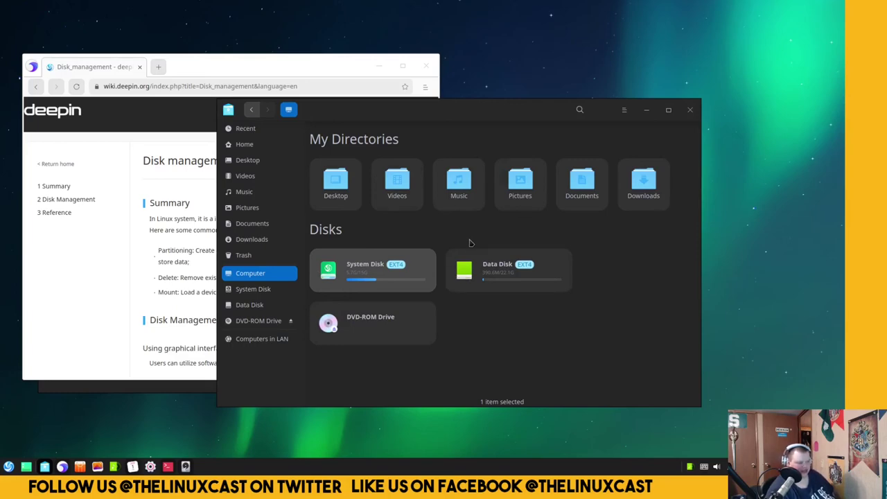
# Close the browser and show sda2's details in Disk Manager.
pyautogui.click(426, 66)
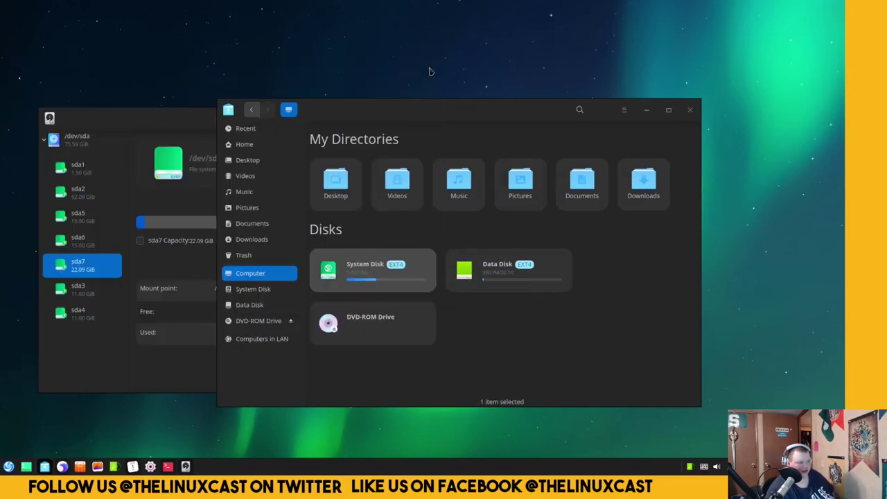
pyautogui.click(181, 117)
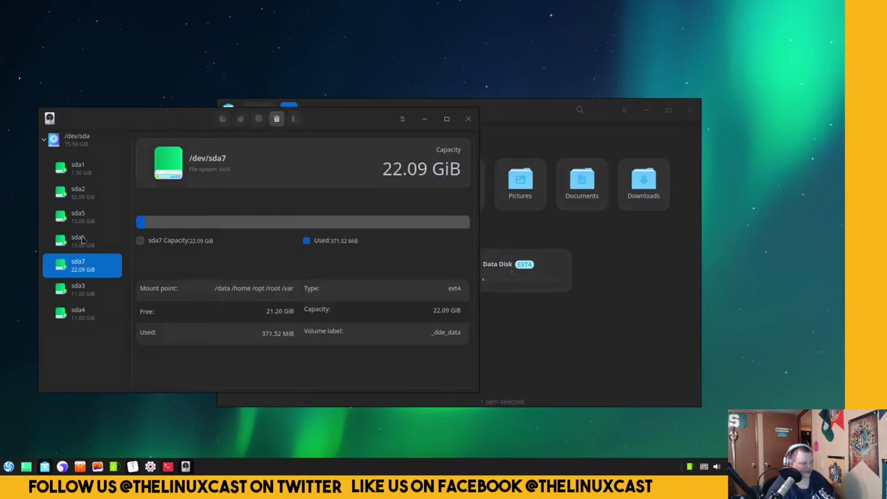
pyautogui.click(96, 198)
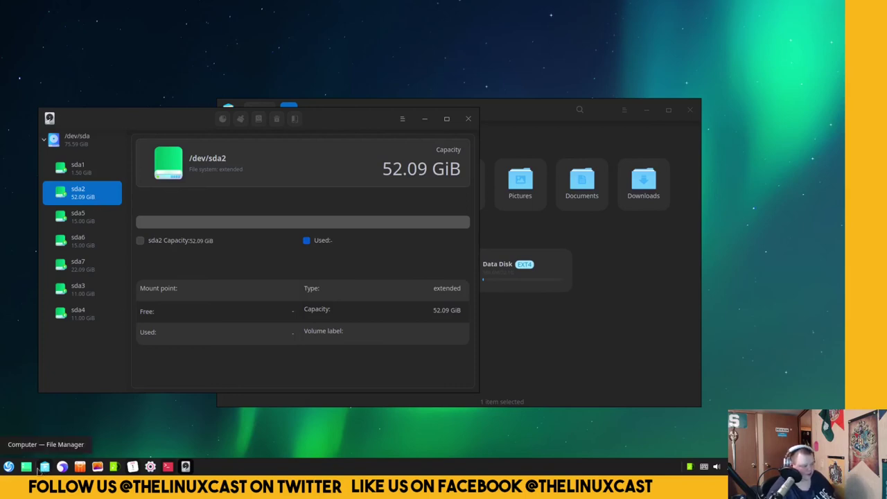
# Run lsblk in a new terminal and highlight the sda2 row showing 1K.
pyautogui.click(8, 468)
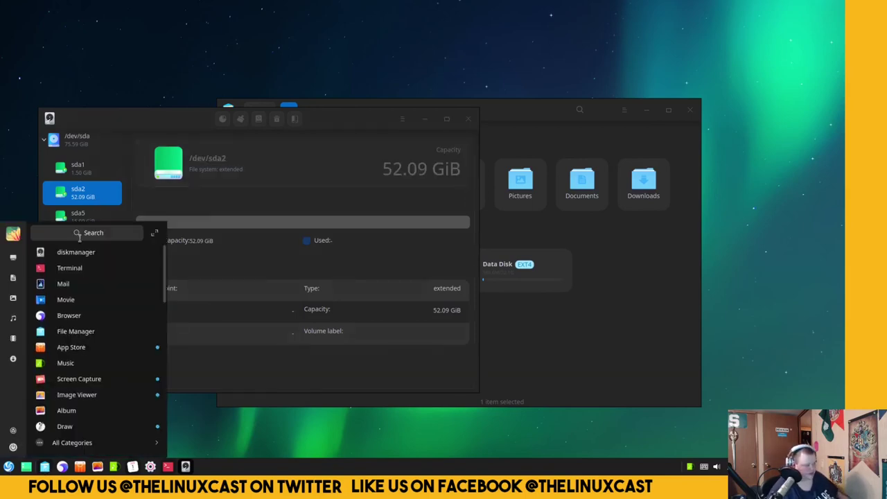
pyautogui.click(76, 268)
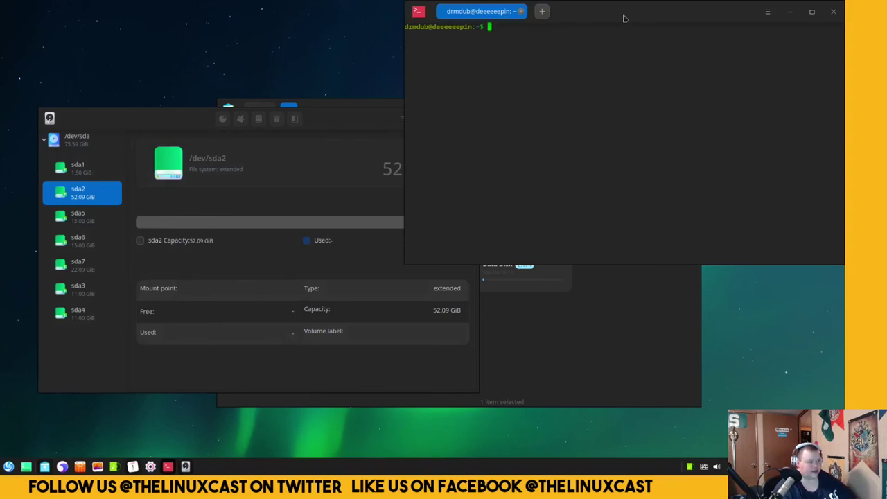
pyautogui.moveTo(623, 16); pyautogui.dragTo(584, 95)
pyautogui.write('lsblk')
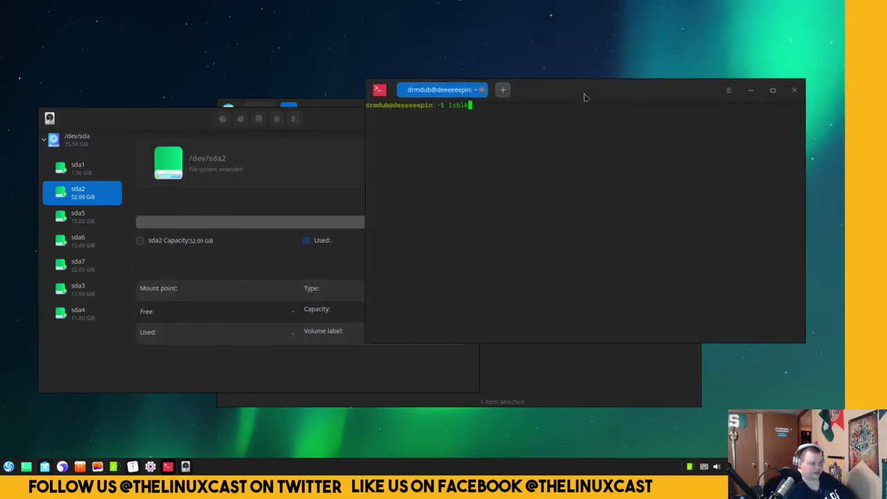
pyautogui.press('Return')
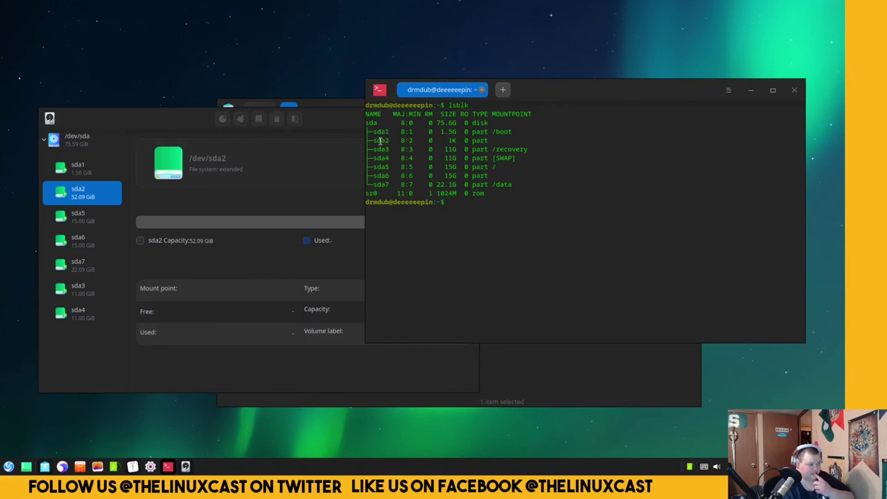
pyautogui.moveTo(380, 140); pyautogui.dragTo(461, 136)
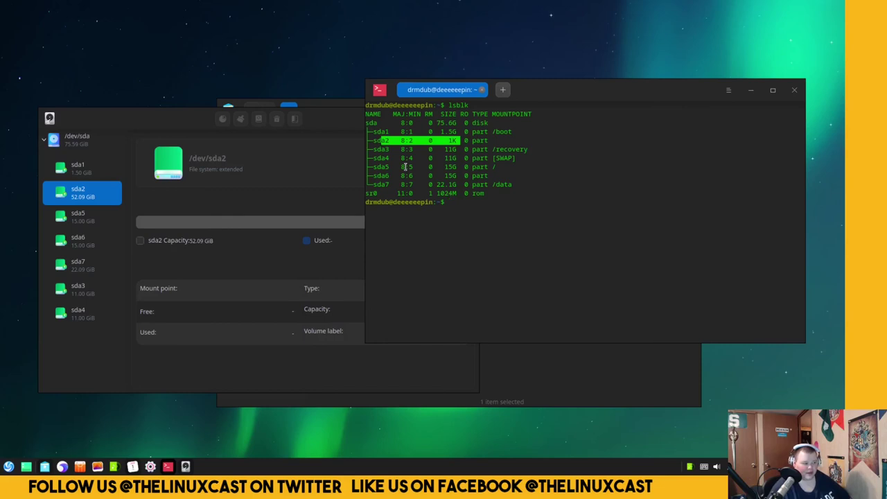
# Show sda1, snap the terminal to the right half and move Disk Manager left.
pyautogui.click(90, 175)
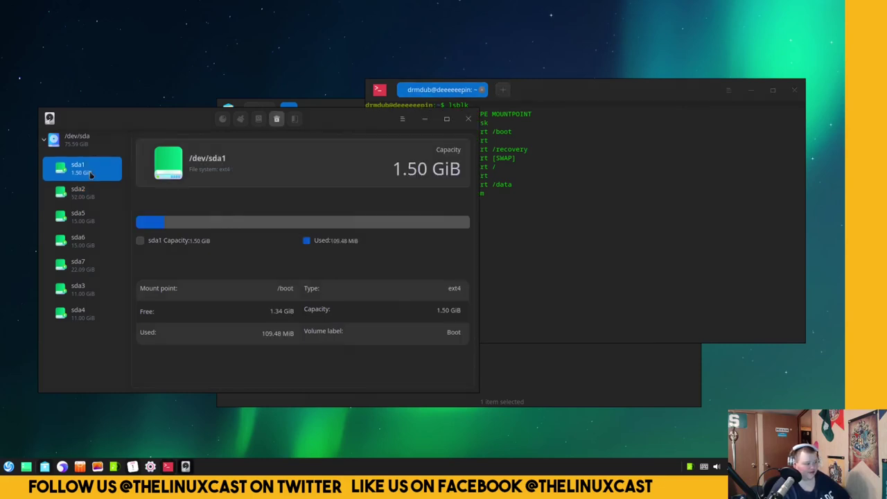
pyautogui.click(558, 138)
pyautogui.moveTo(583, 99); pyautogui.dragTo(884, 213)
pyautogui.moveTo(352, 120); pyautogui.dragTo(310, 102)
pyautogui.click(577, 158)
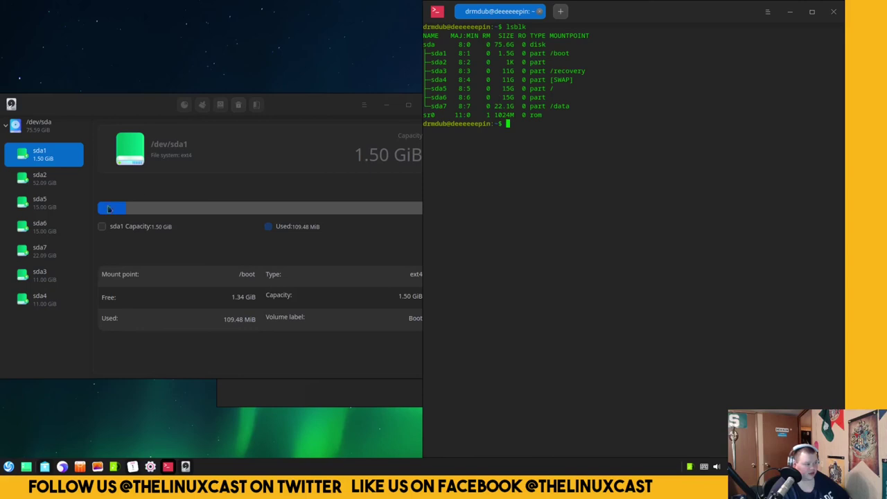
# Step through sda5, sda6, sda7, sda3 and sda4, ending on sda2's 52.09 GiB extended partition.
pyautogui.click(51, 211)
pyautogui.click(51, 235)
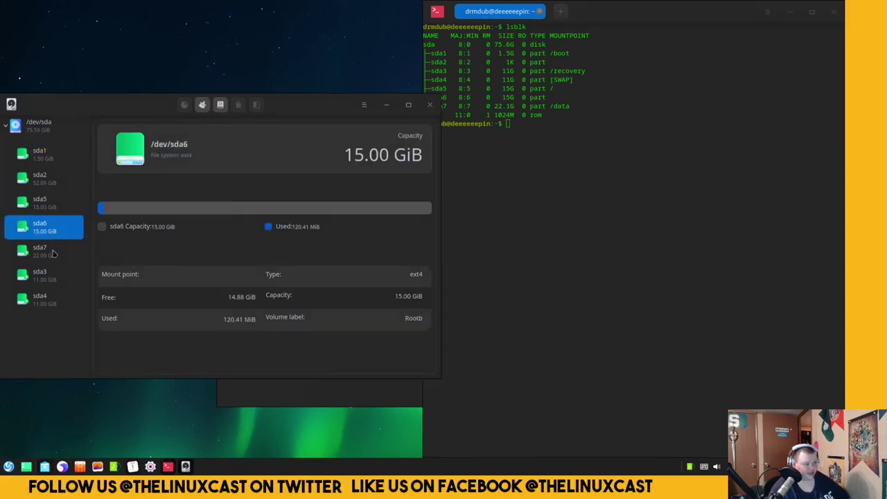
pyautogui.click(59, 262)
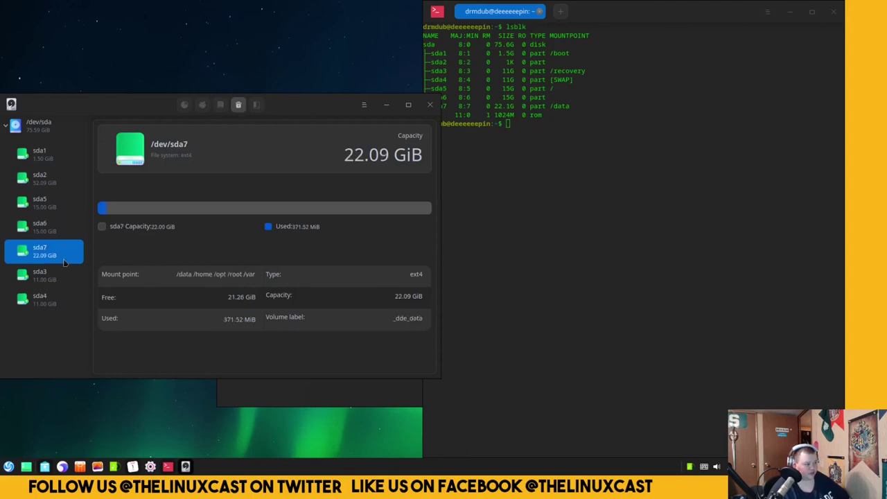
pyautogui.click(61, 280)
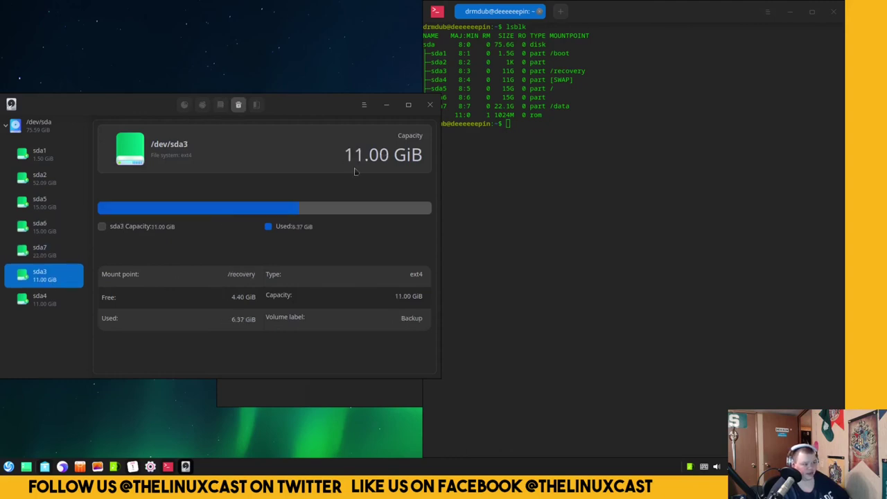
pyautogui.click(58, 299)
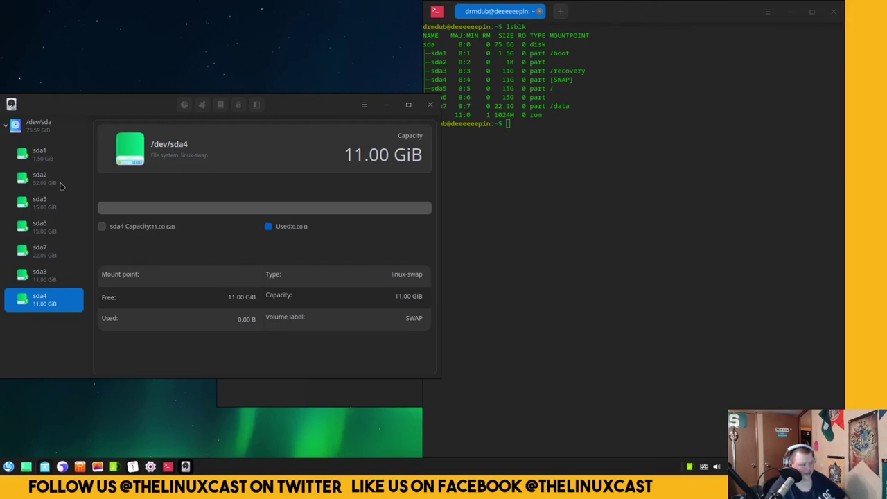
pyautogui.click(50, 182)
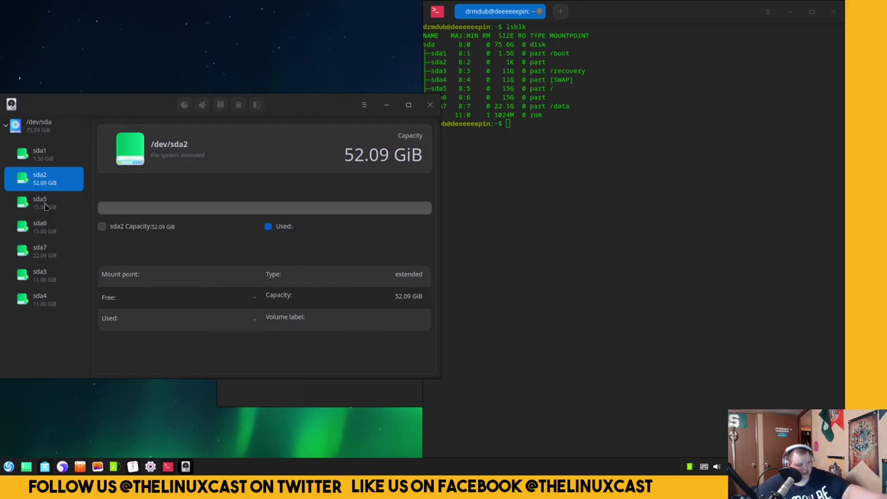
# Highlight the sda2 and sda3–sda6 rows in the lsblk output, then clear the selection.
pyautogui.click(620, 182)
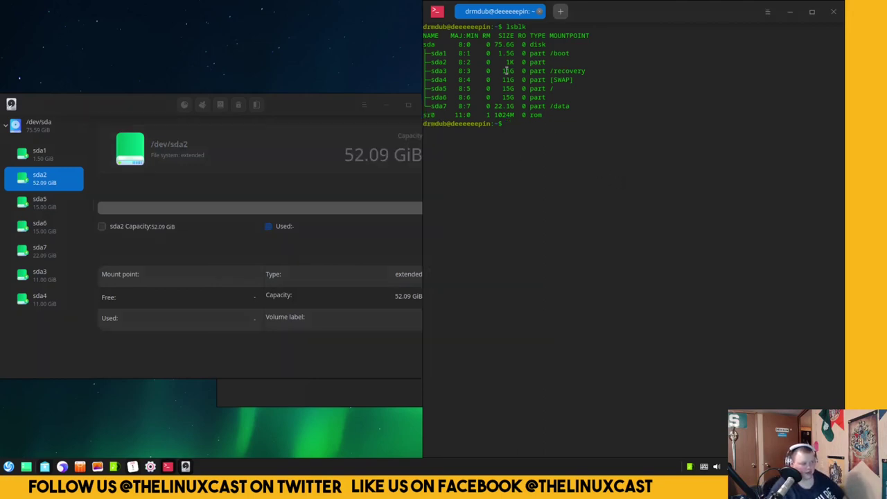
pyautogui.moveTo(433, 60); pyautogui.dragTo(510, 62)
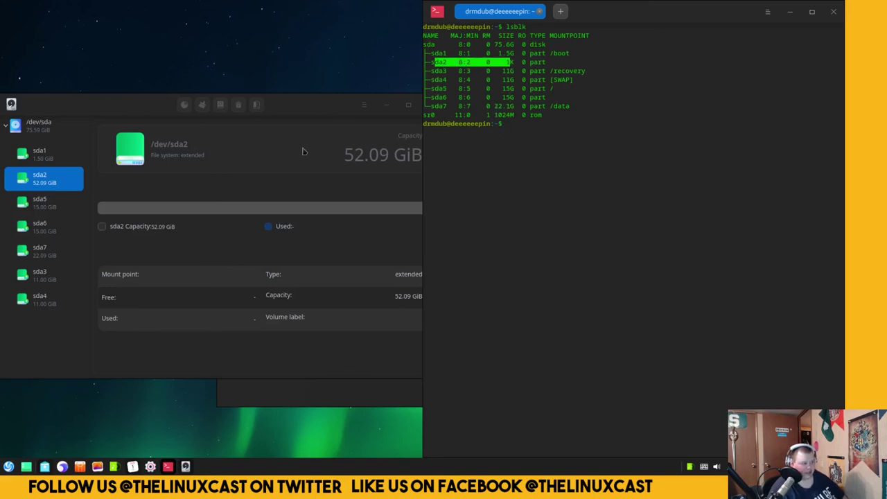
pyautogui.moveTo(505, 72); pyautogui.dragTo(507, 98)
pyautogui.click(582, 205)
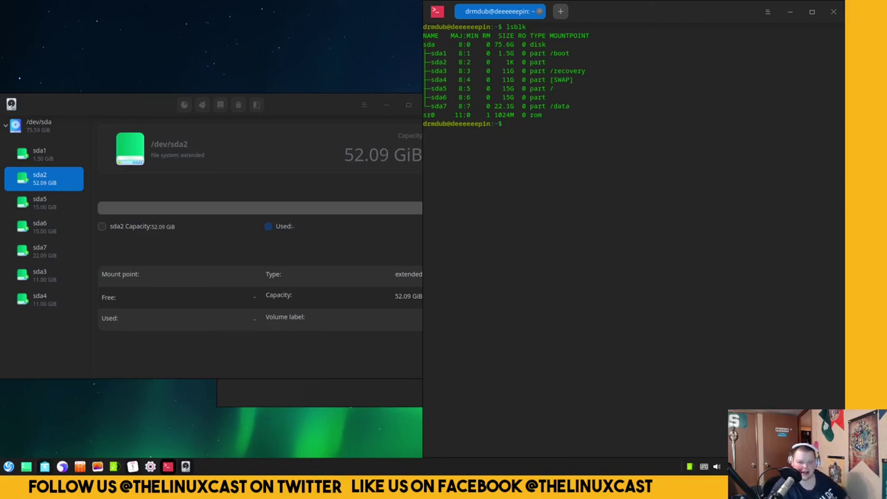
pyautogui.click(63, 466)
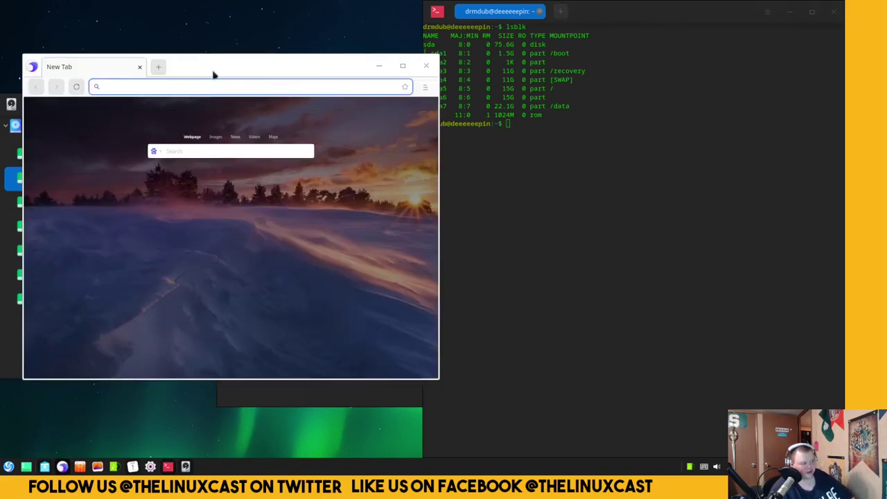
# Move the browser aside, load google.com and search 'deepin sda2 doesn't really exist'.
pyautogui.moveTo(250, 68); pyautogui.dragTo(384, 73)
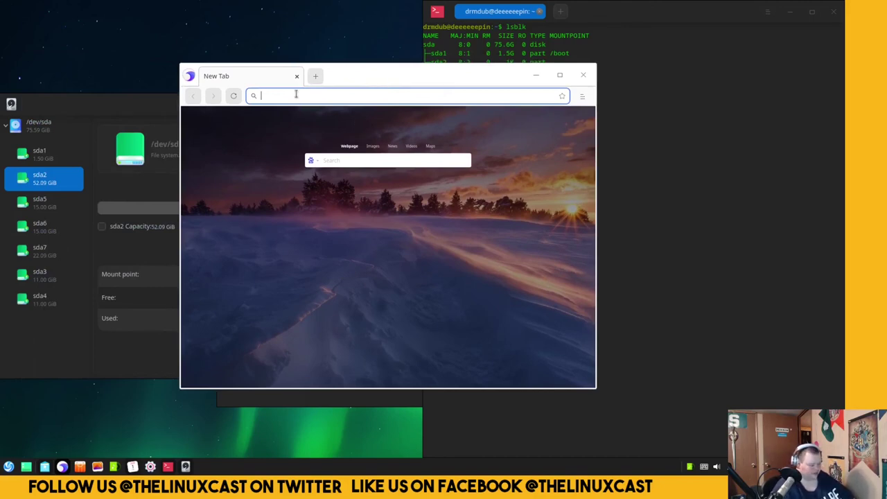
pyautogui.write('google.com')
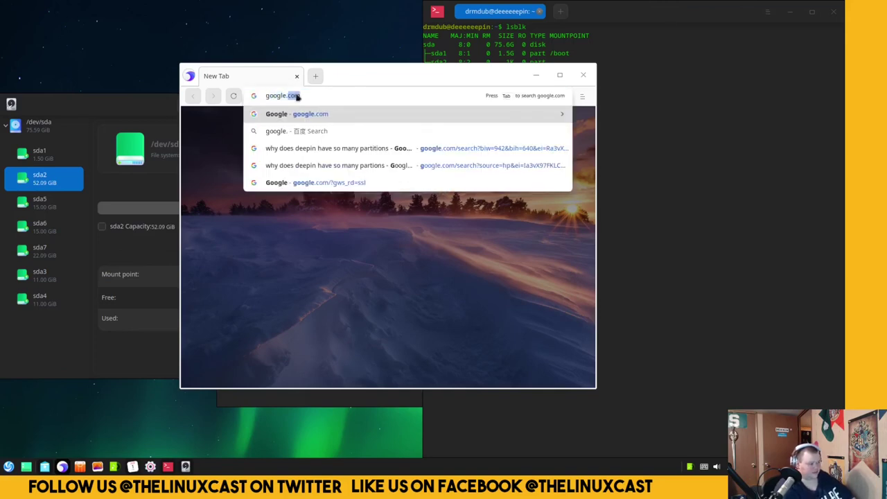
pyautogui.press('Return')
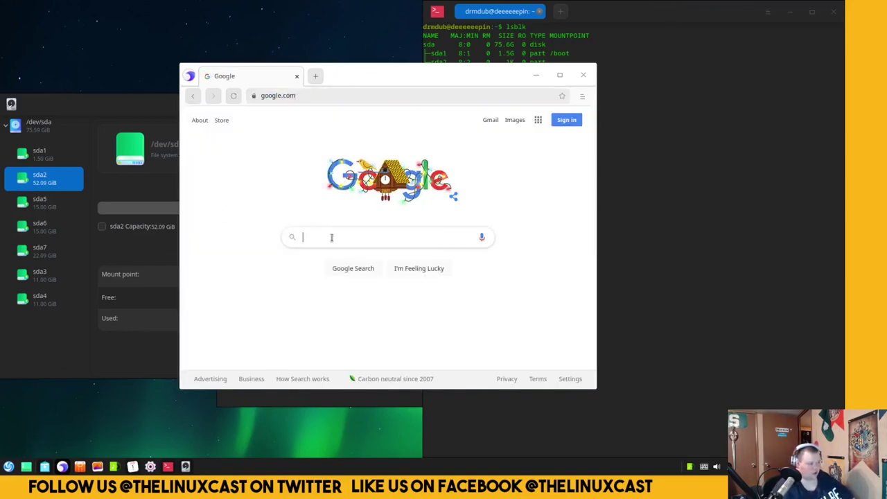
pyautogui.click(332, 237)
pyautogui.write('deepin ')
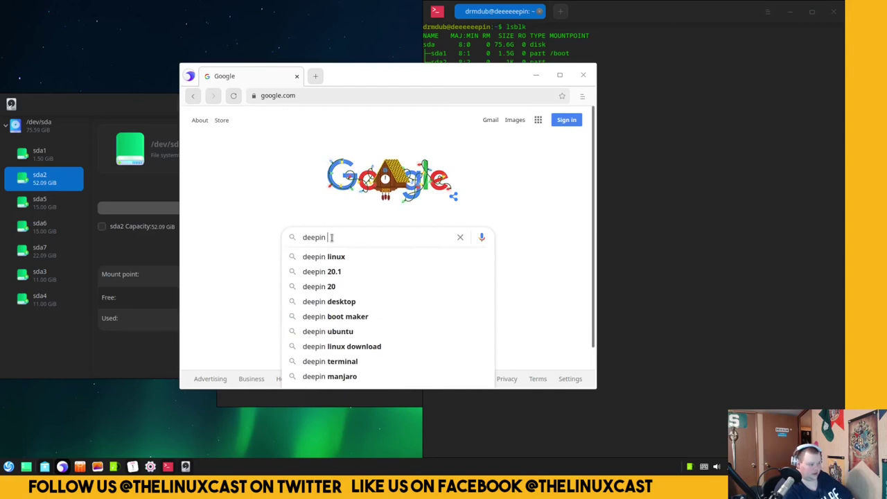
pyautogui.write('sda2 ')
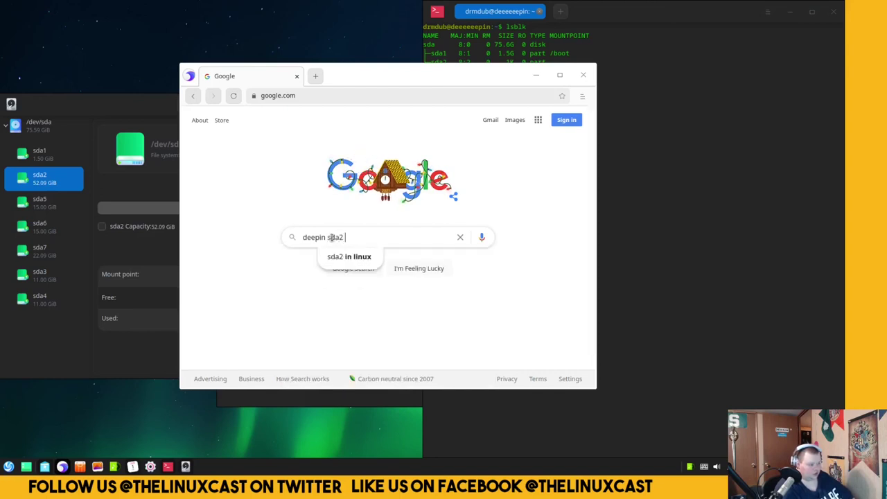
pyautogui.write("doesn't really exist")
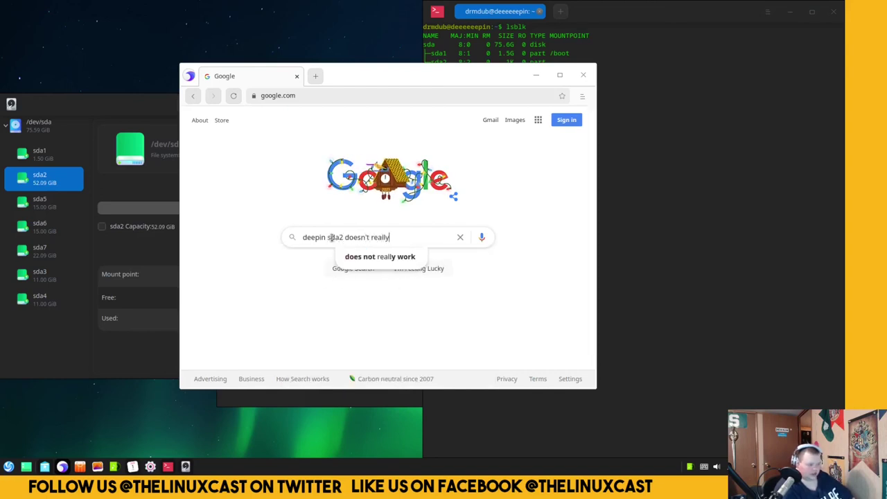
pyautogui.press('Return')
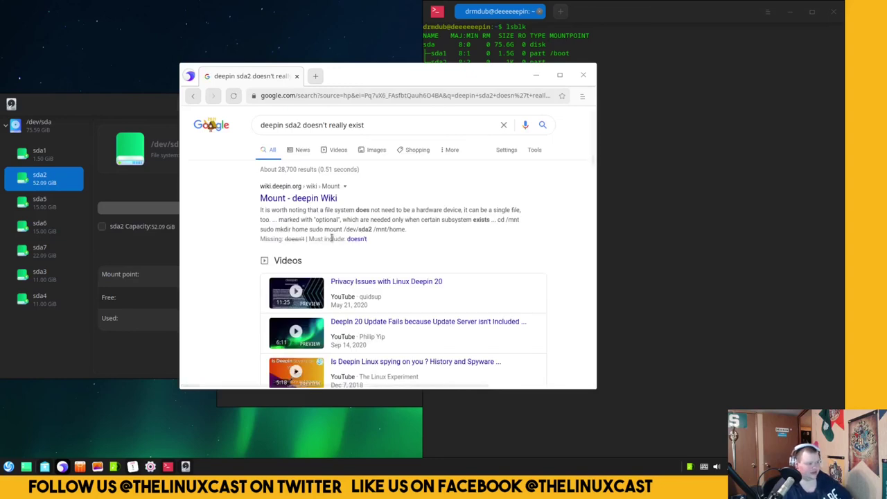
pyautogui.click(324, 200)
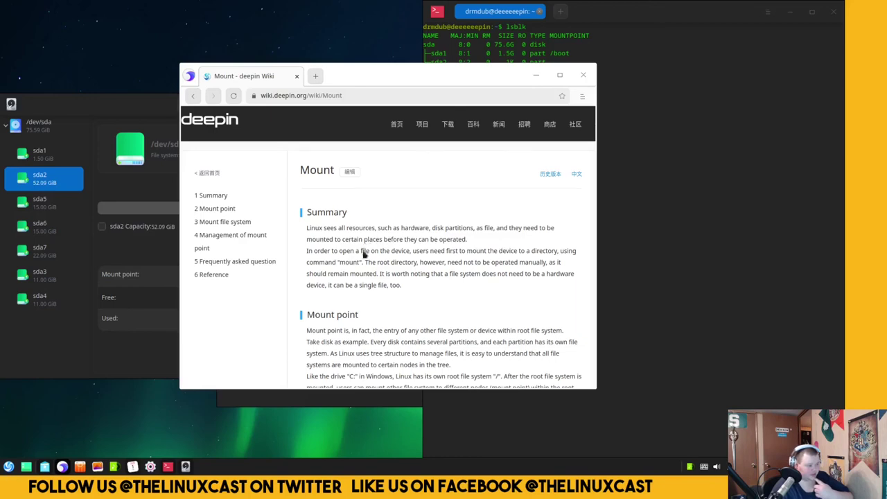
# Scroll through the Mount article's FHS and directory description sections.
pyautogui.scroll(-1, 374, 277)
pyautogui.scroll(-5, 383, 294)
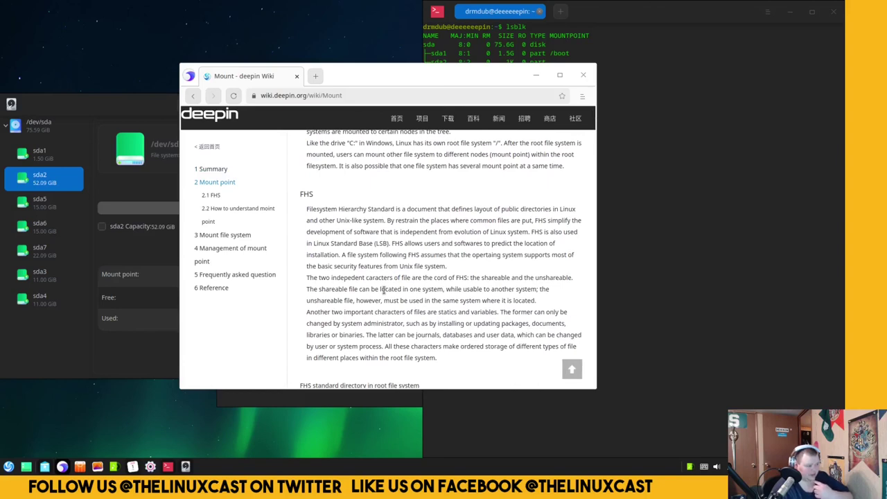
pyautogui.scroll(-3, 383, 291)
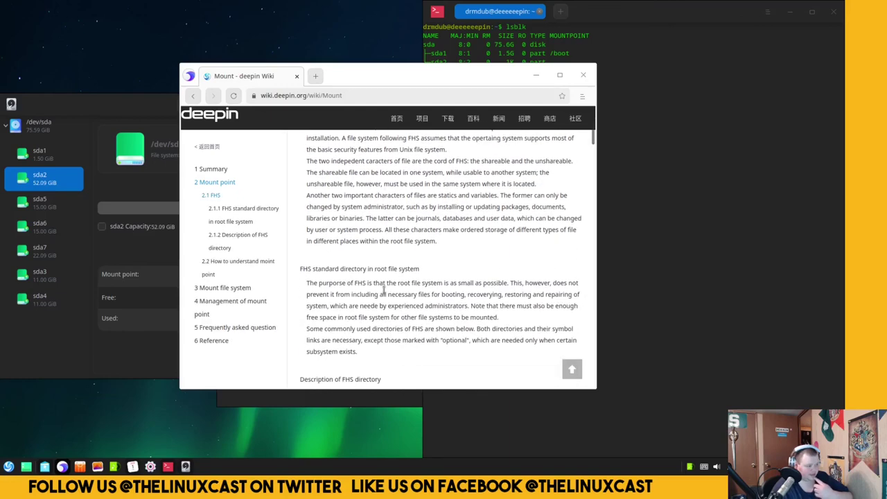
pyautogui.scroll(-3, 383, 291)
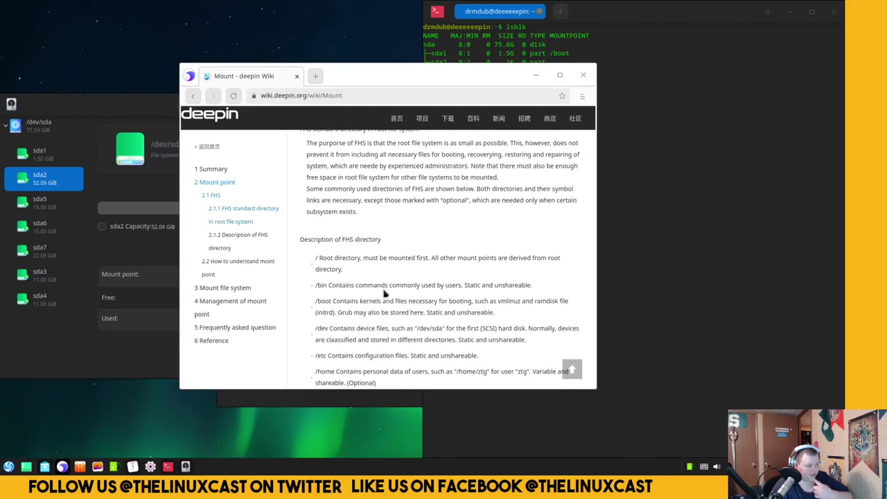
pyautogui.scroll(-3, 385, 294)
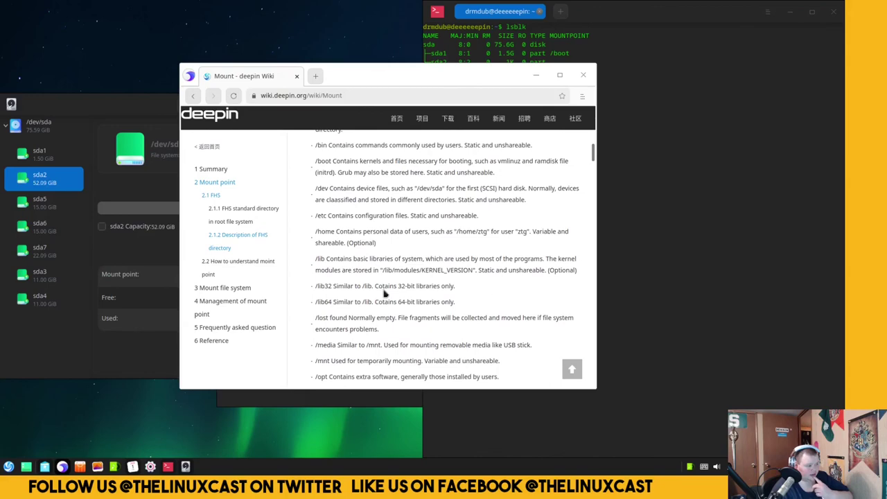
pyautogui.scroll(-3, 386, 294)
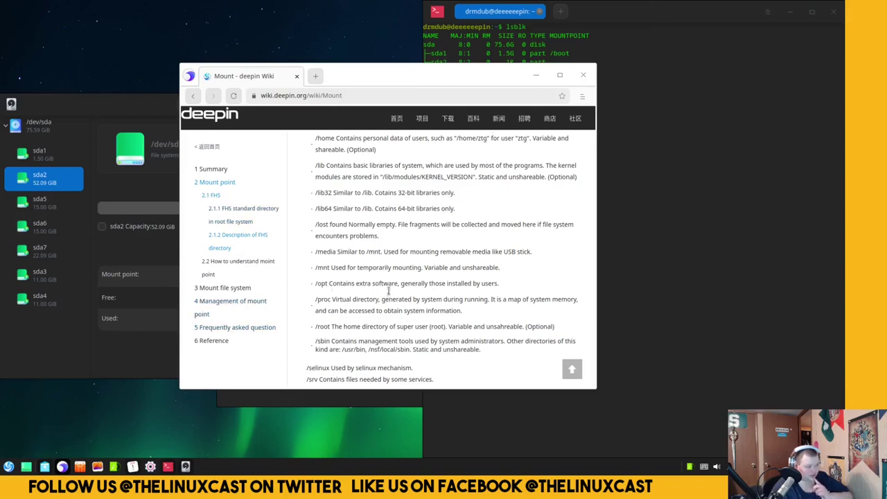
pyautogui.scroll(-5, 389, 291)
# Return to the 'deepin sda2 doesn't really exist' results and scroll down to the LinuxQuestions, Reddit and TechRepublic hits.
pyautogui.hotkey('alt', 'Left')
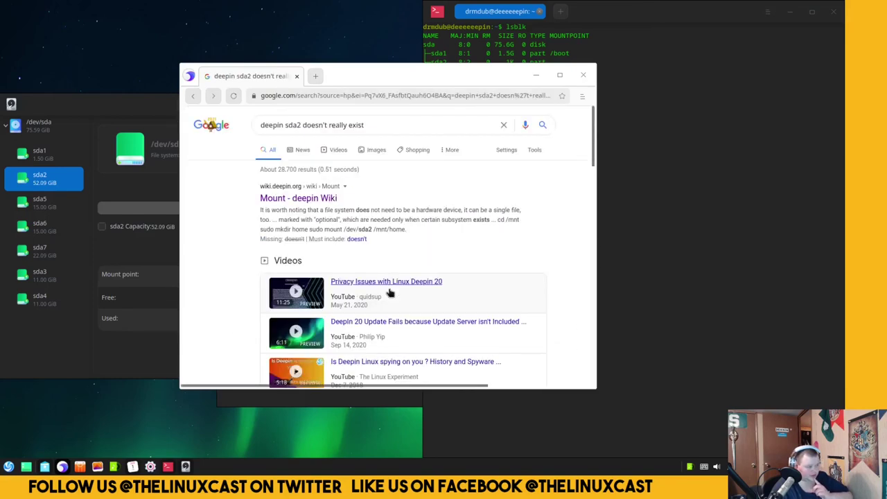
pyautogui.scroll(-10, 389, 293)
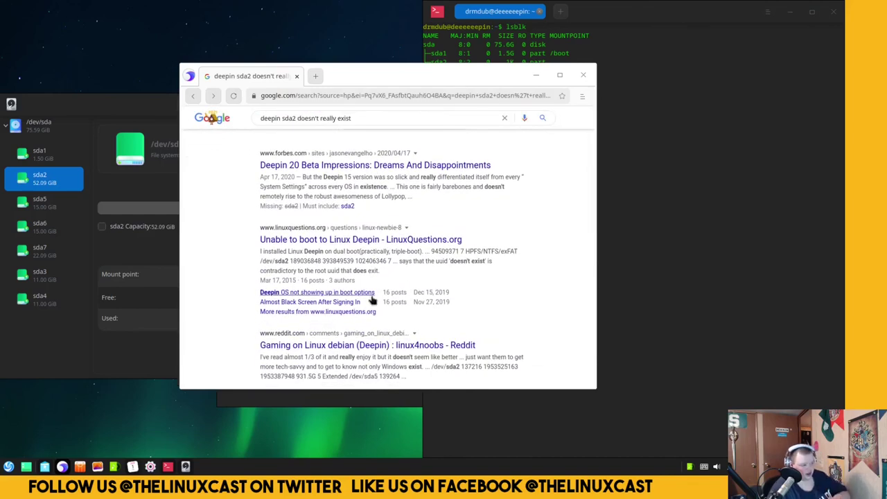
pyautogui.scroll(-1, 372, 299)
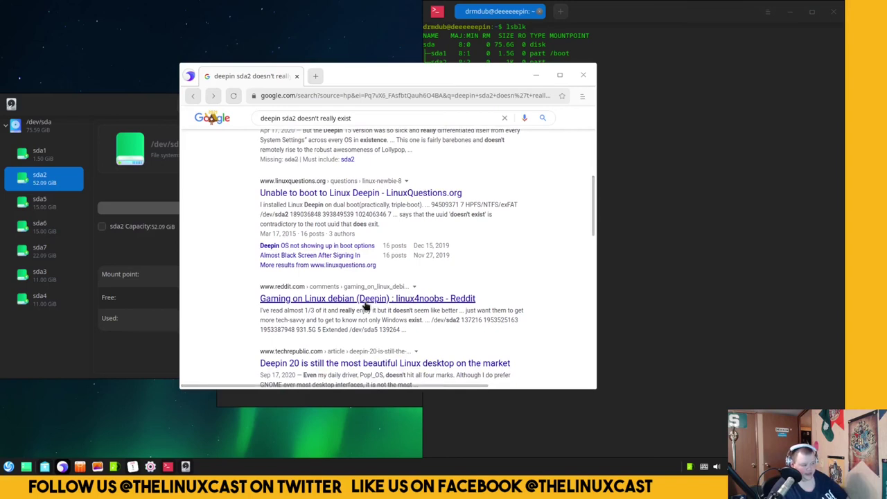
pyautogui.scroll(-2, 365, 305)
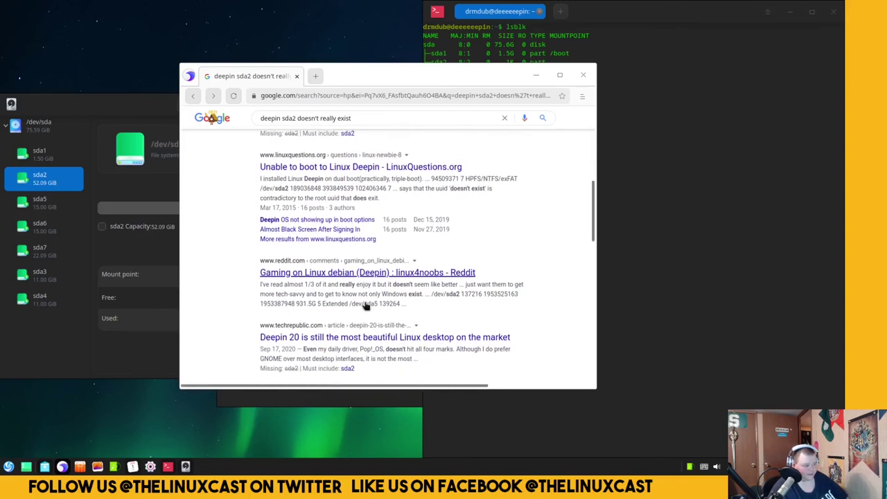